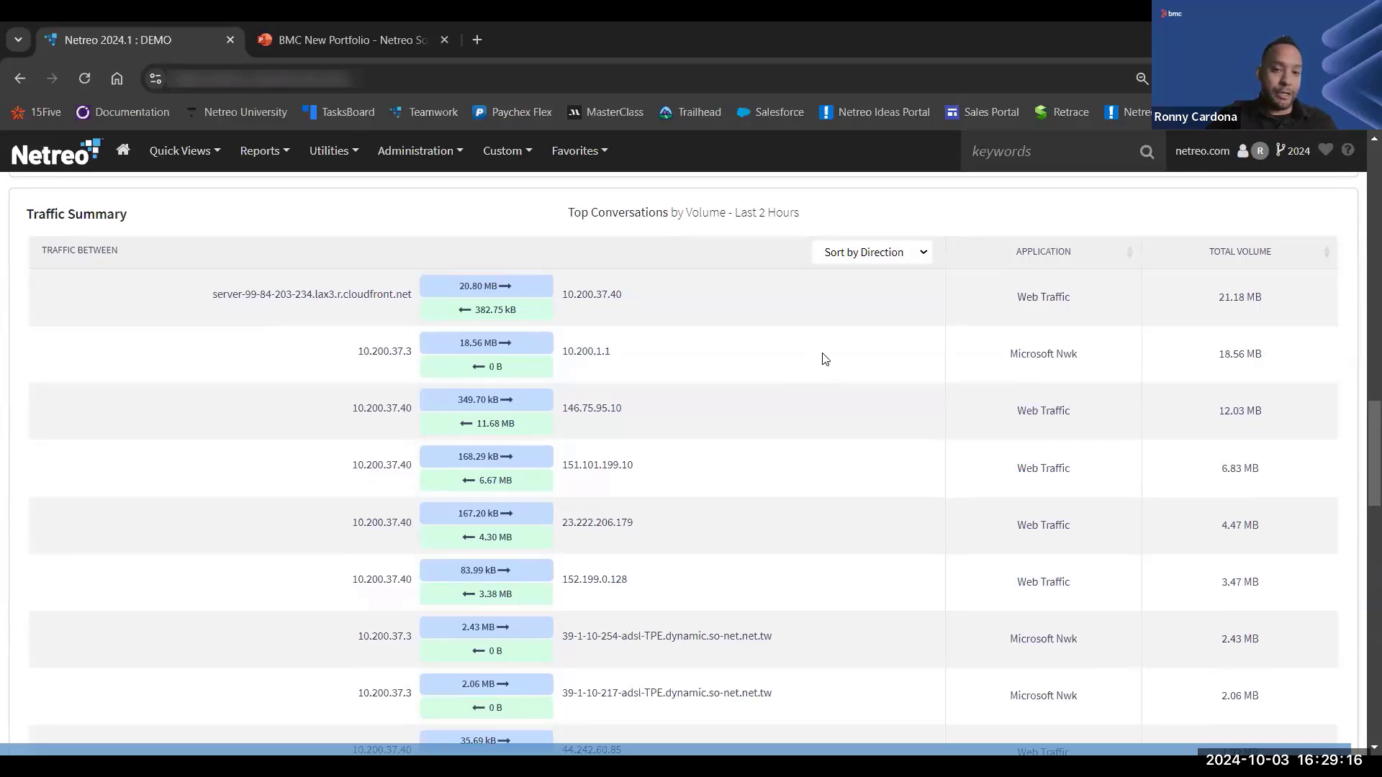
Examine the top conversations, exporters and applications in the Traffic Summary, continuing down to the Config Manager calendar
scroll(825, 359, "down", 9)
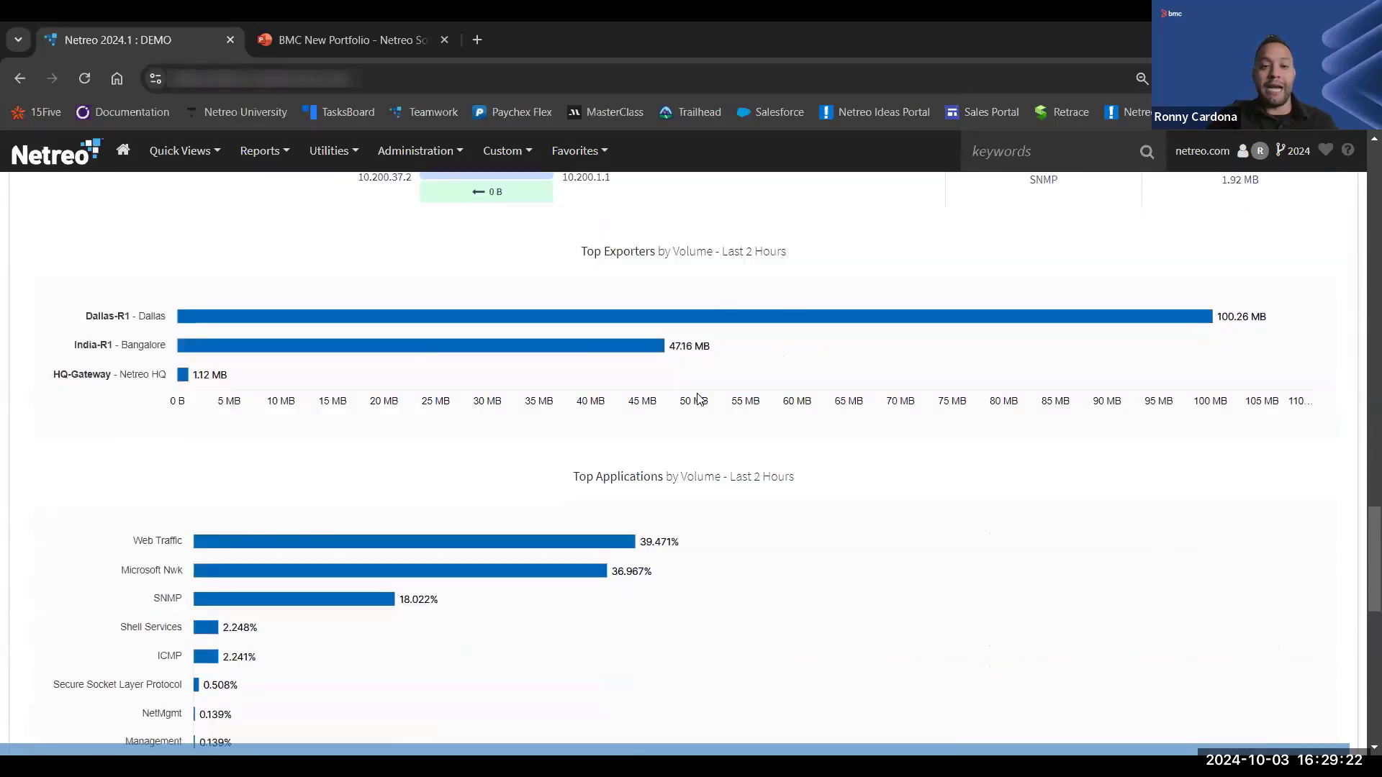
scroll(697, 401, "down", 2)
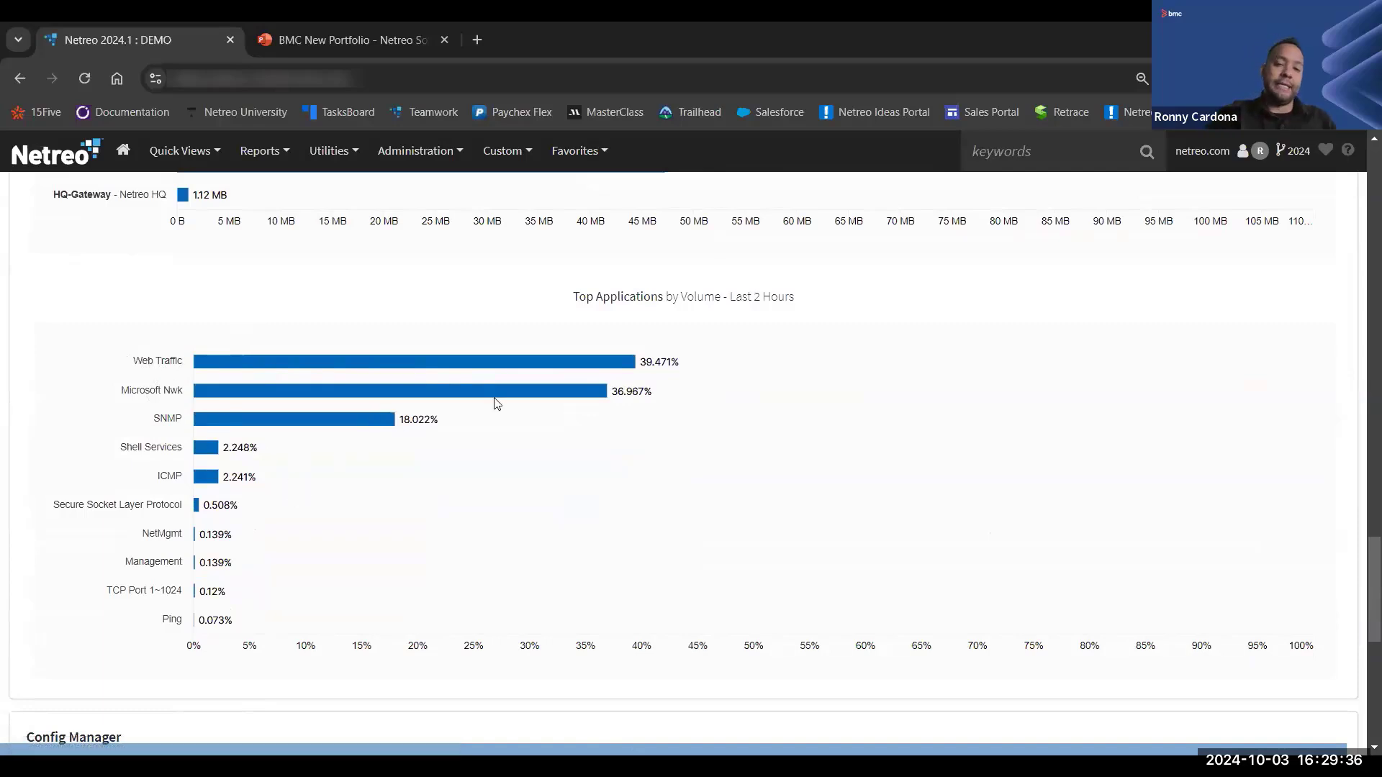
scroll(639, 370, "up", 5)
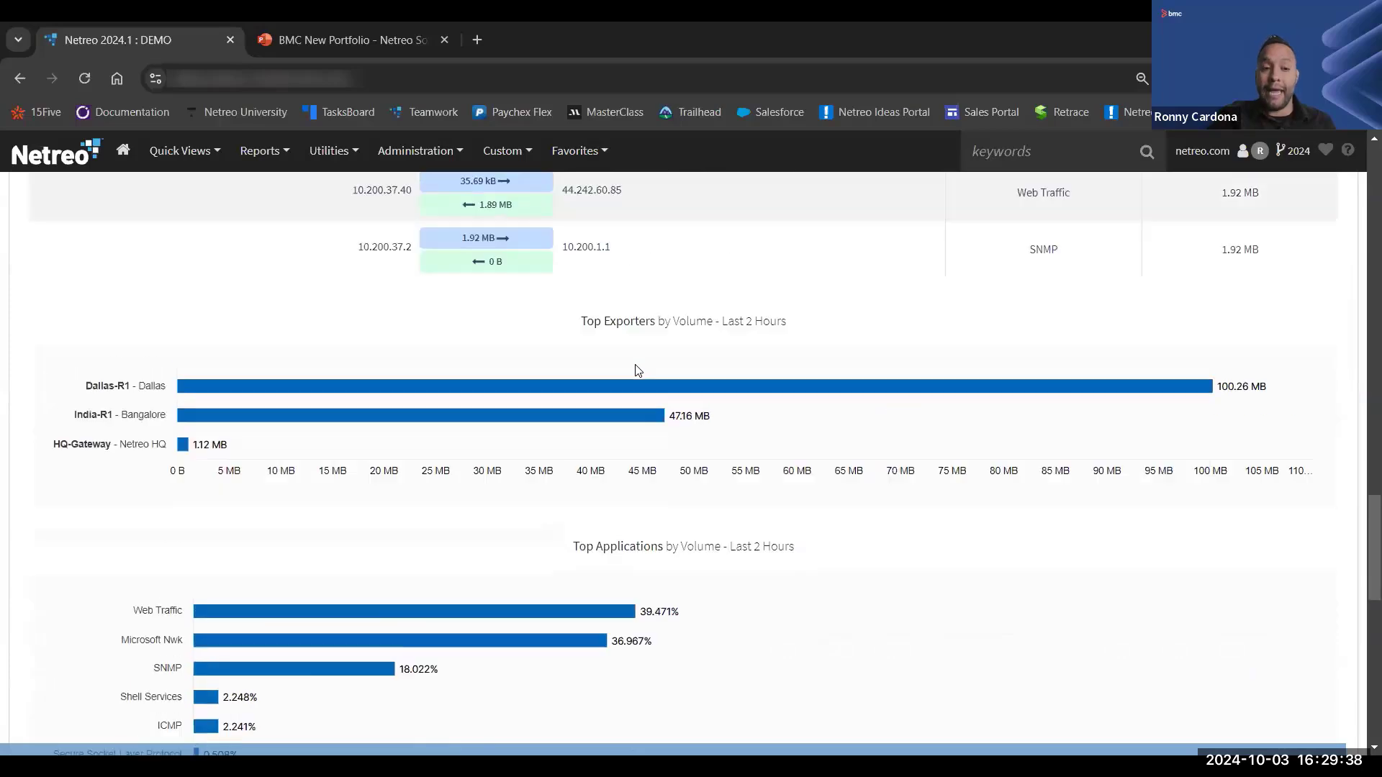
scroll(639, 371, "up", 2)
scroll(640, 371, "down", 2)
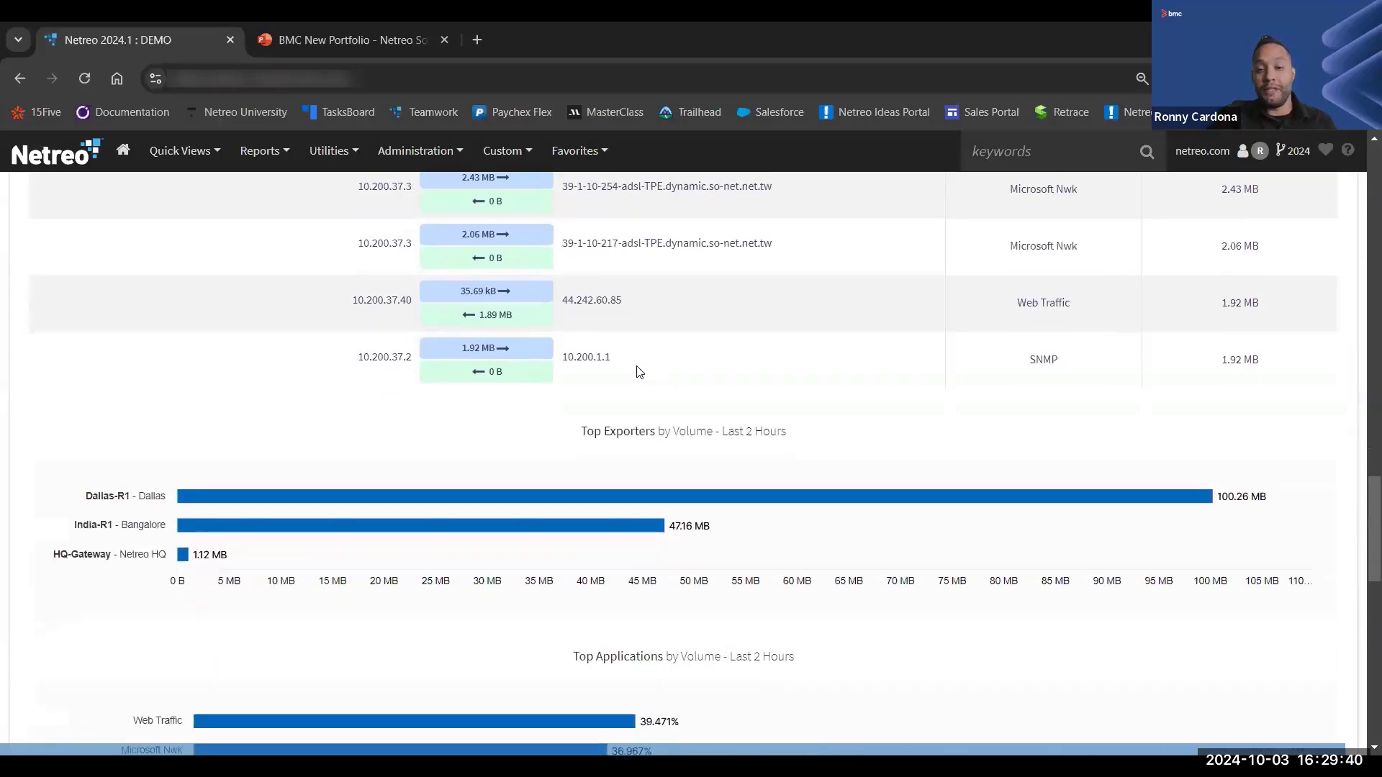
scroll(662, 375, "down", 4)
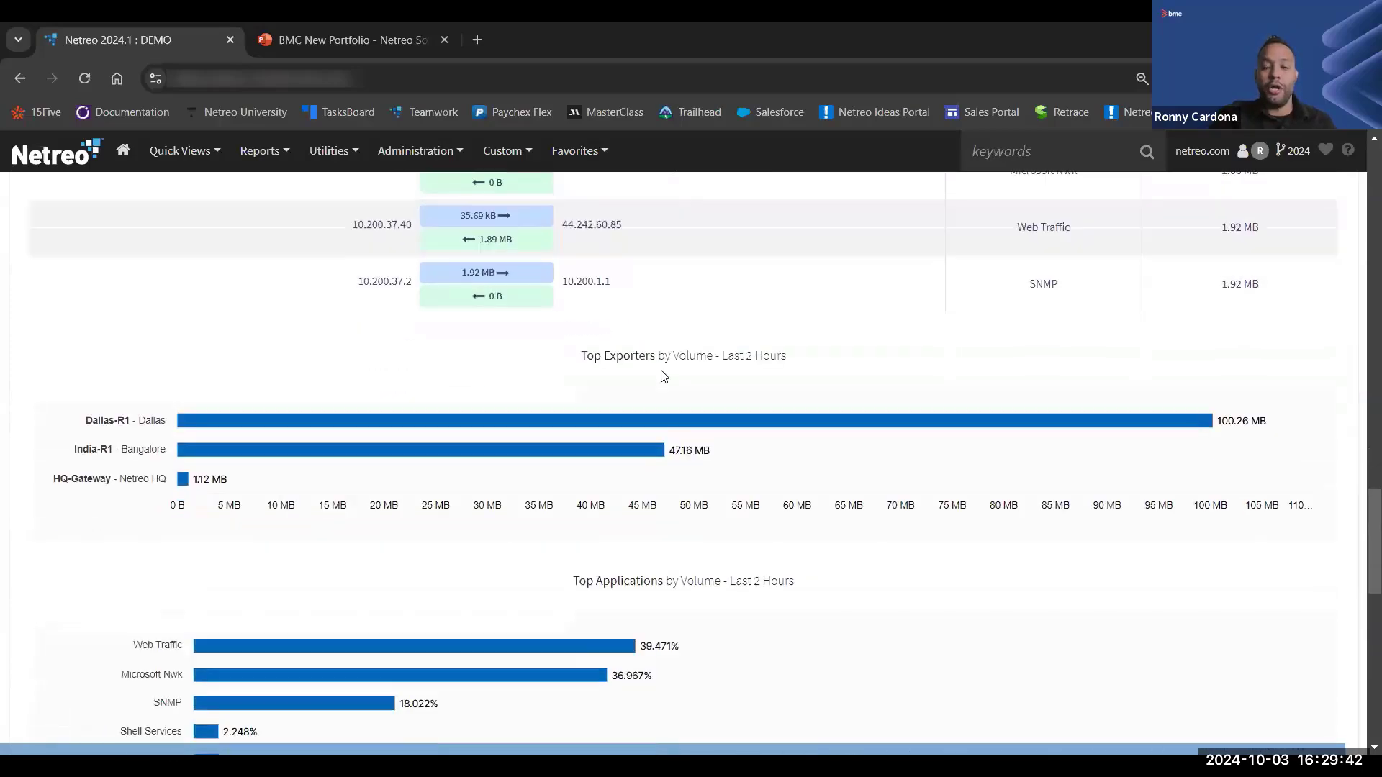
scroll(663, 376, "down", 1)
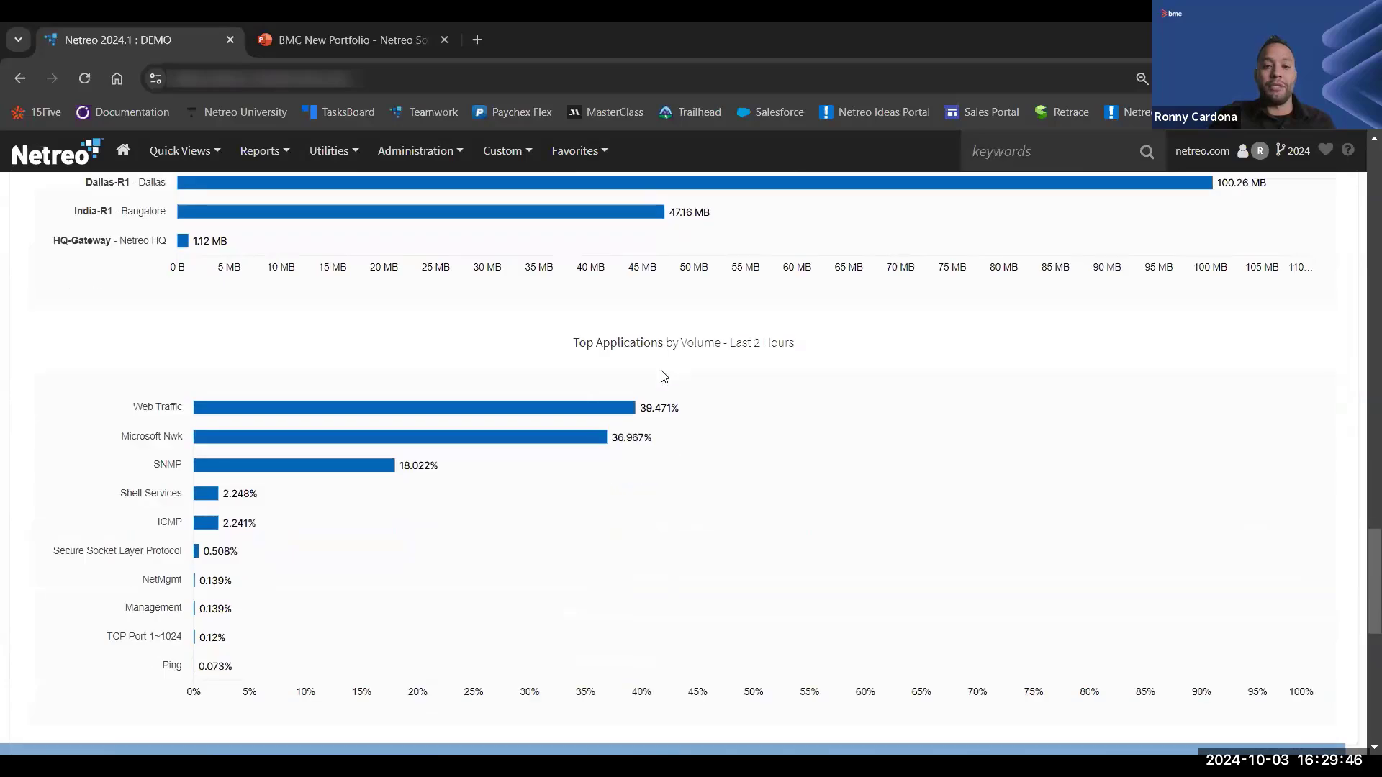
scroll(663, 376, "down", 7)
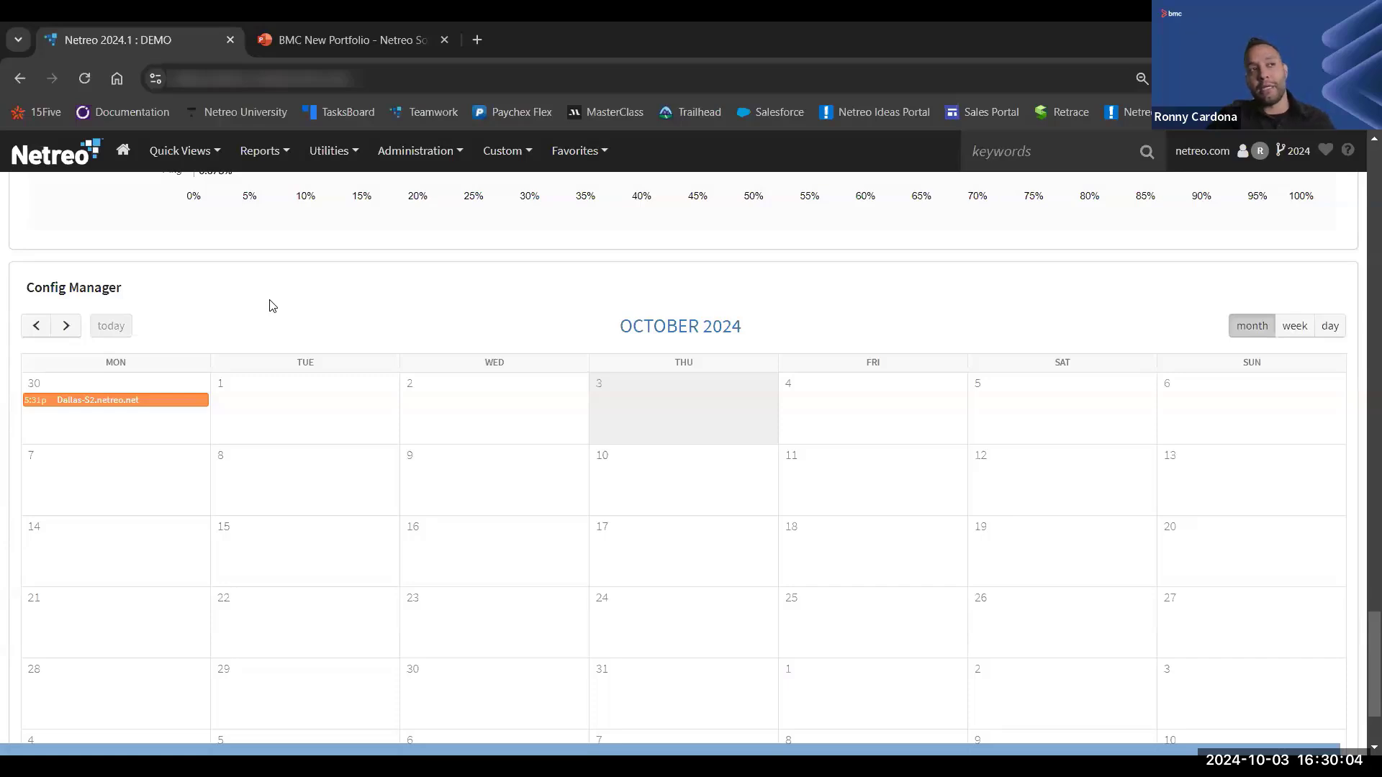
Open the Config Manager and switch it to ListView to list the captured device configurations
left_click(193, 153)
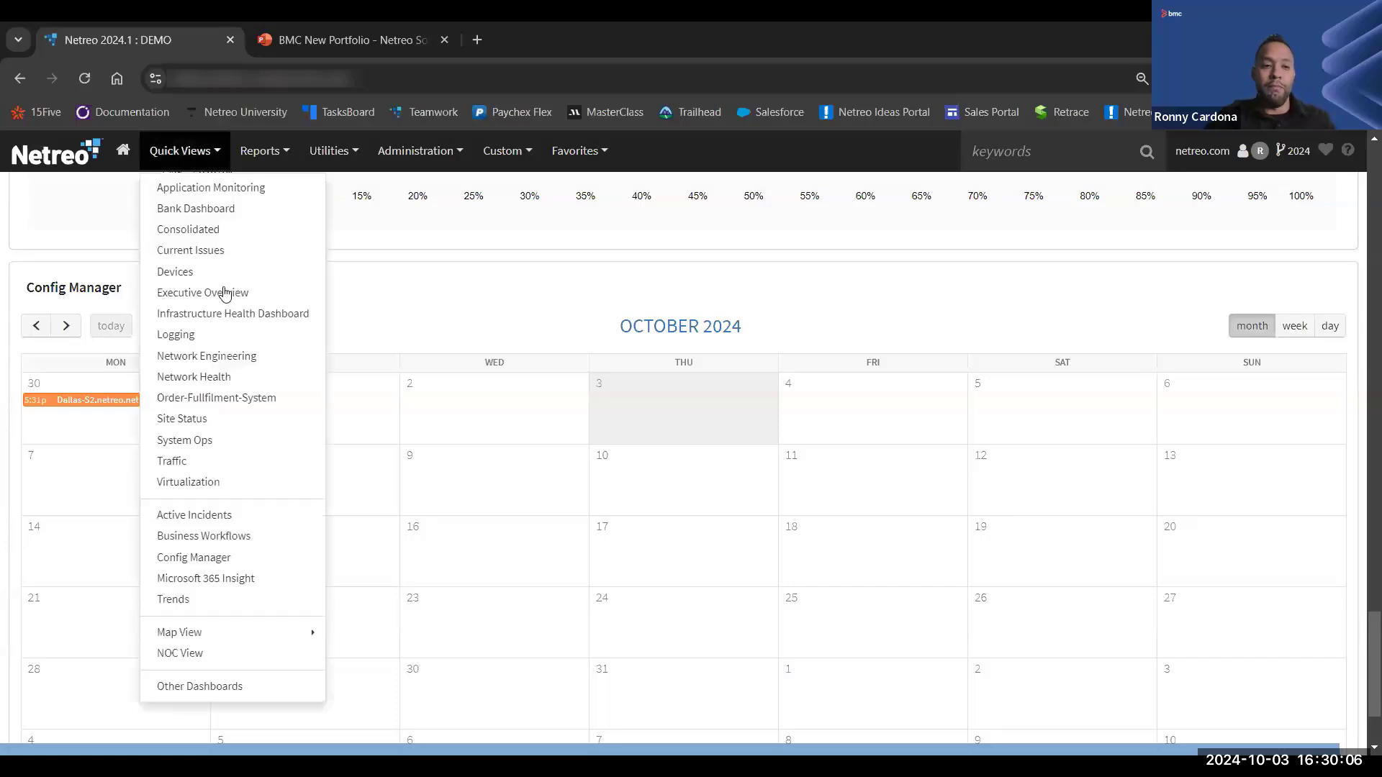
left_click(212, 558)
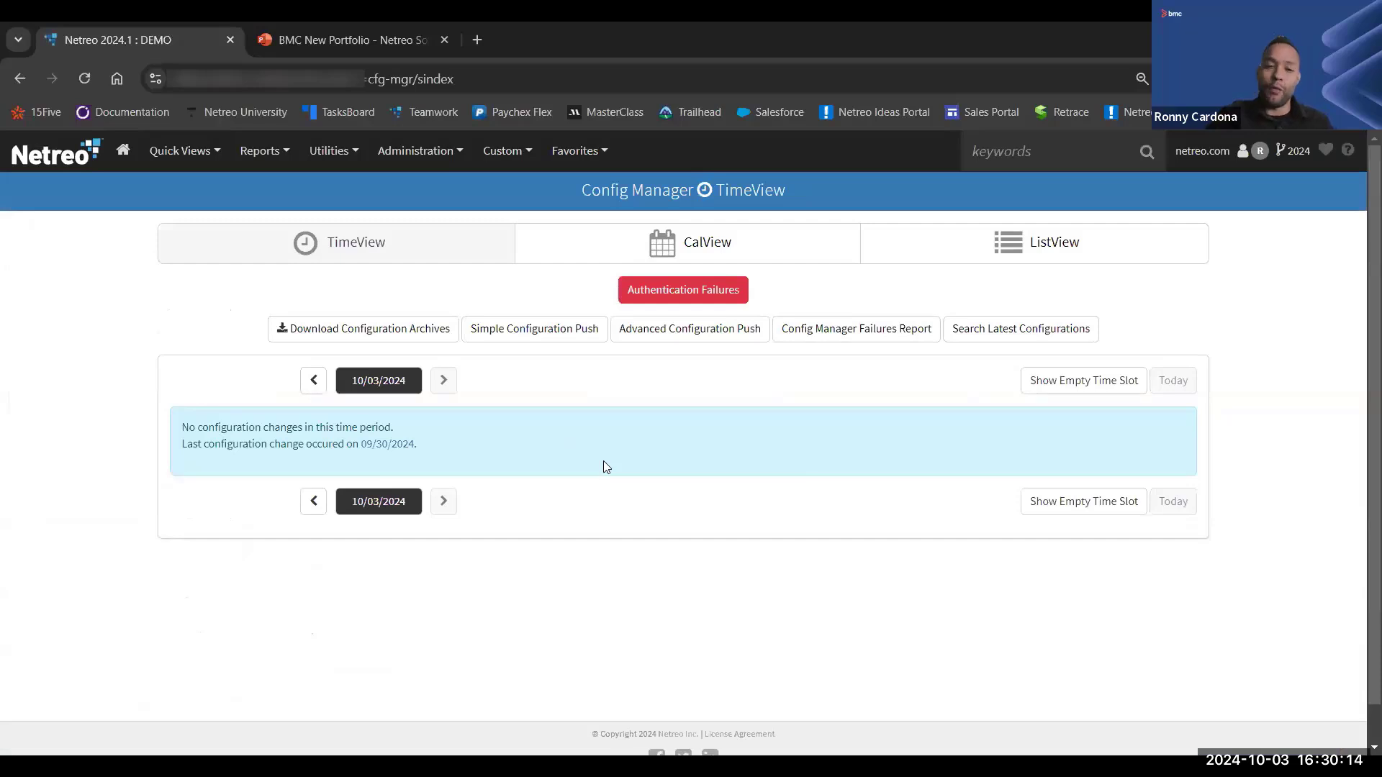
left_click(1031, 246)
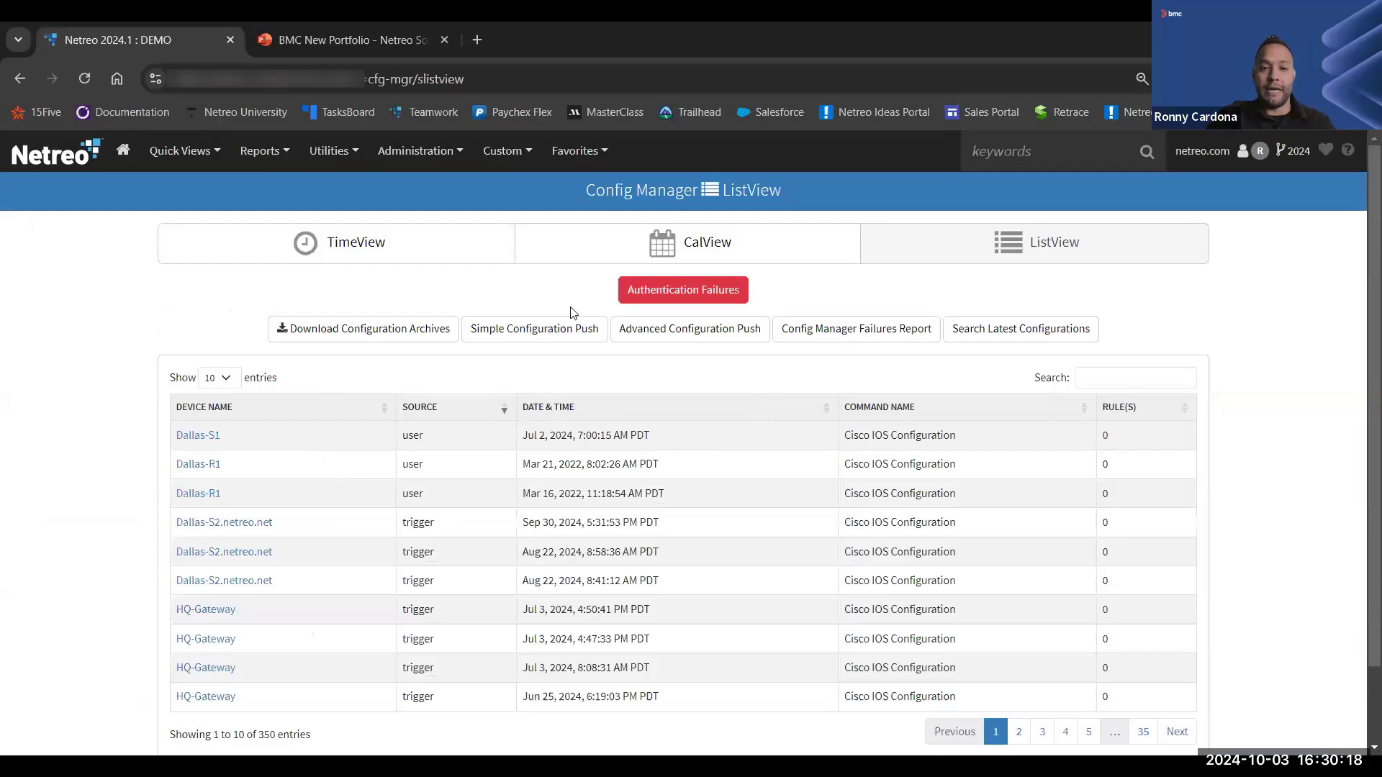
left_click(181, 150)
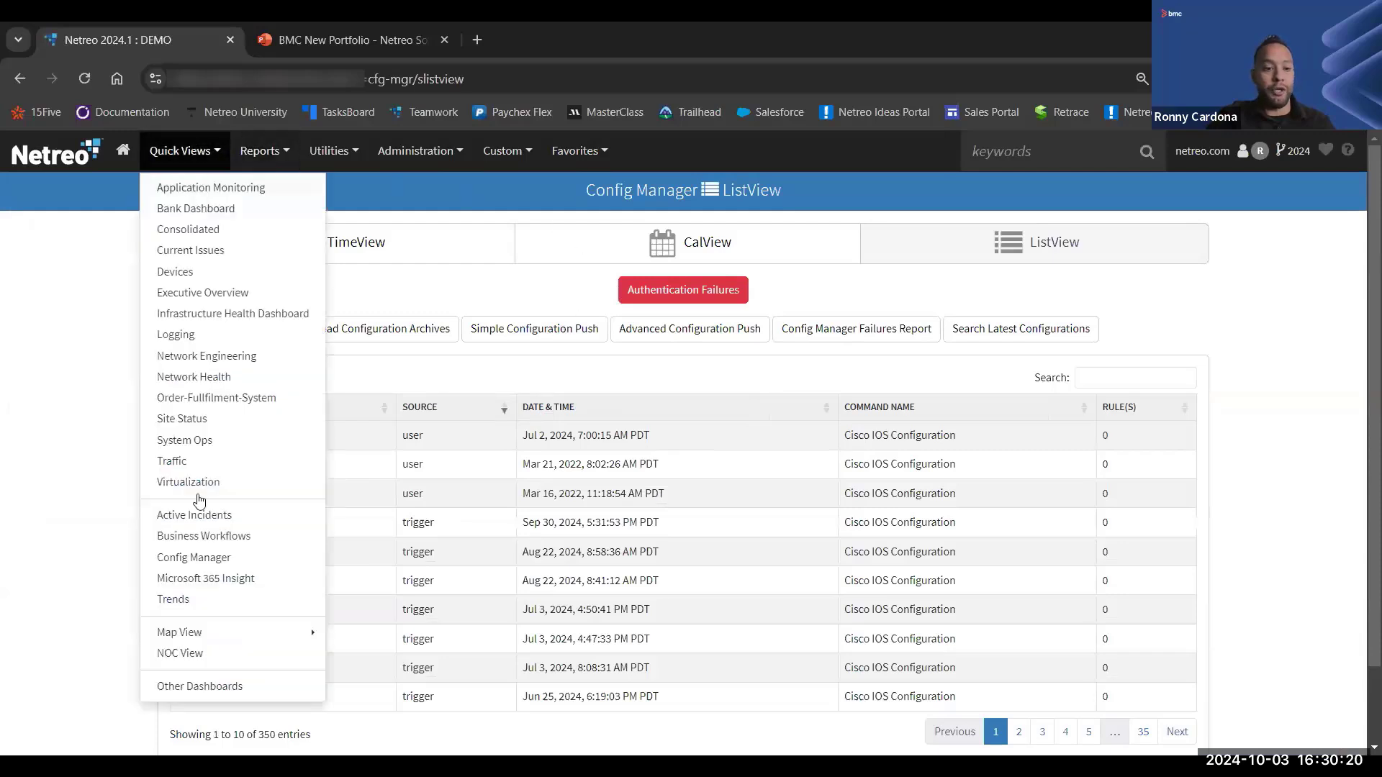
left_click(48, 392)
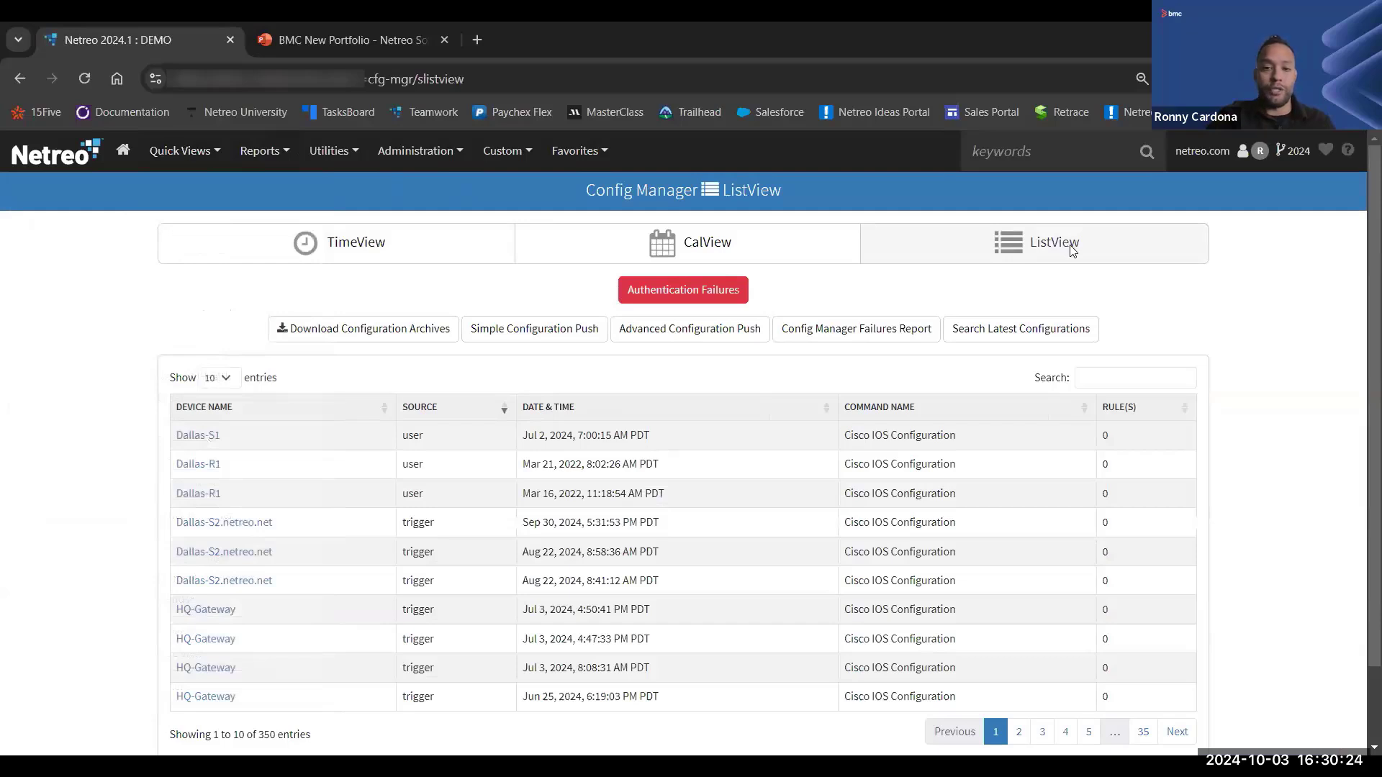
Open the configuration history of device Dallas-S1 and view its Jul 2, 2024 configuration
left_click(204, 438)
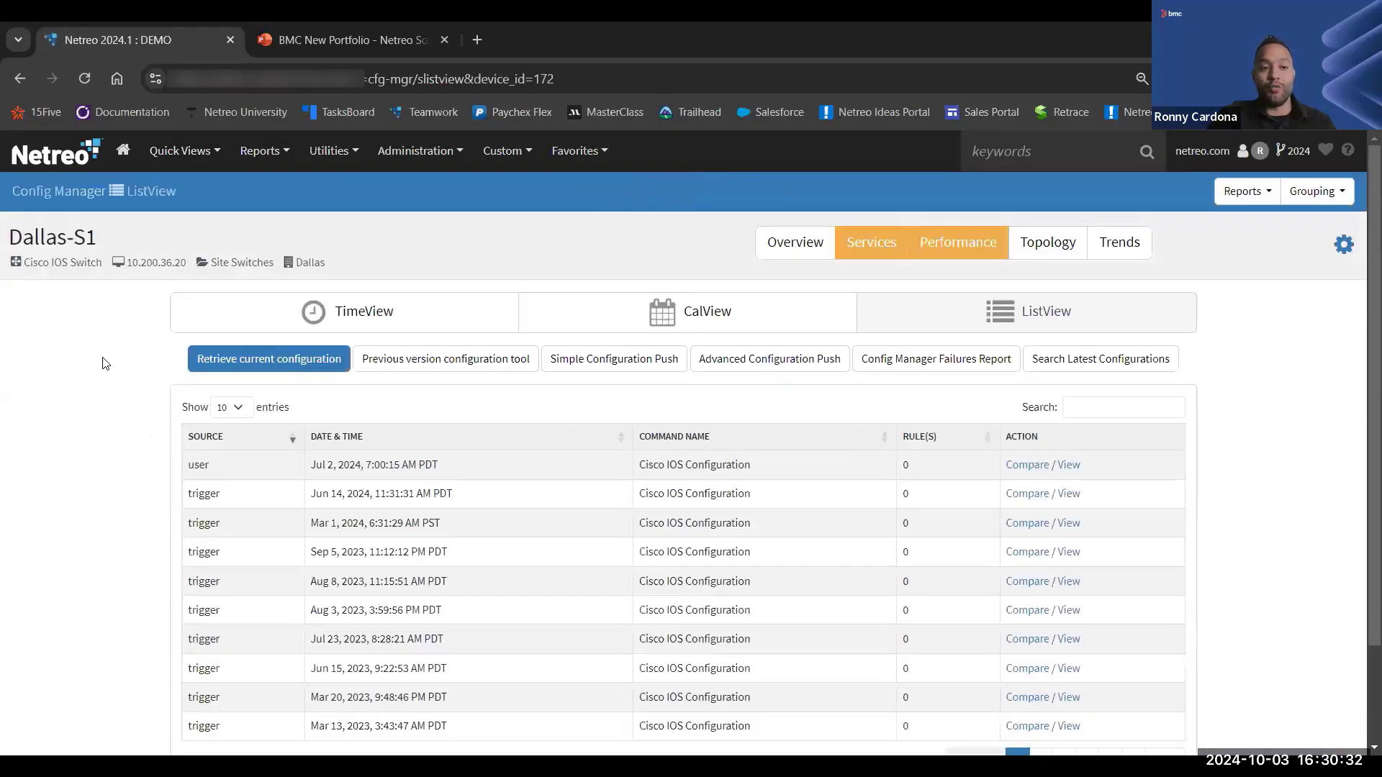
scroll(244, 375, "down", 1)
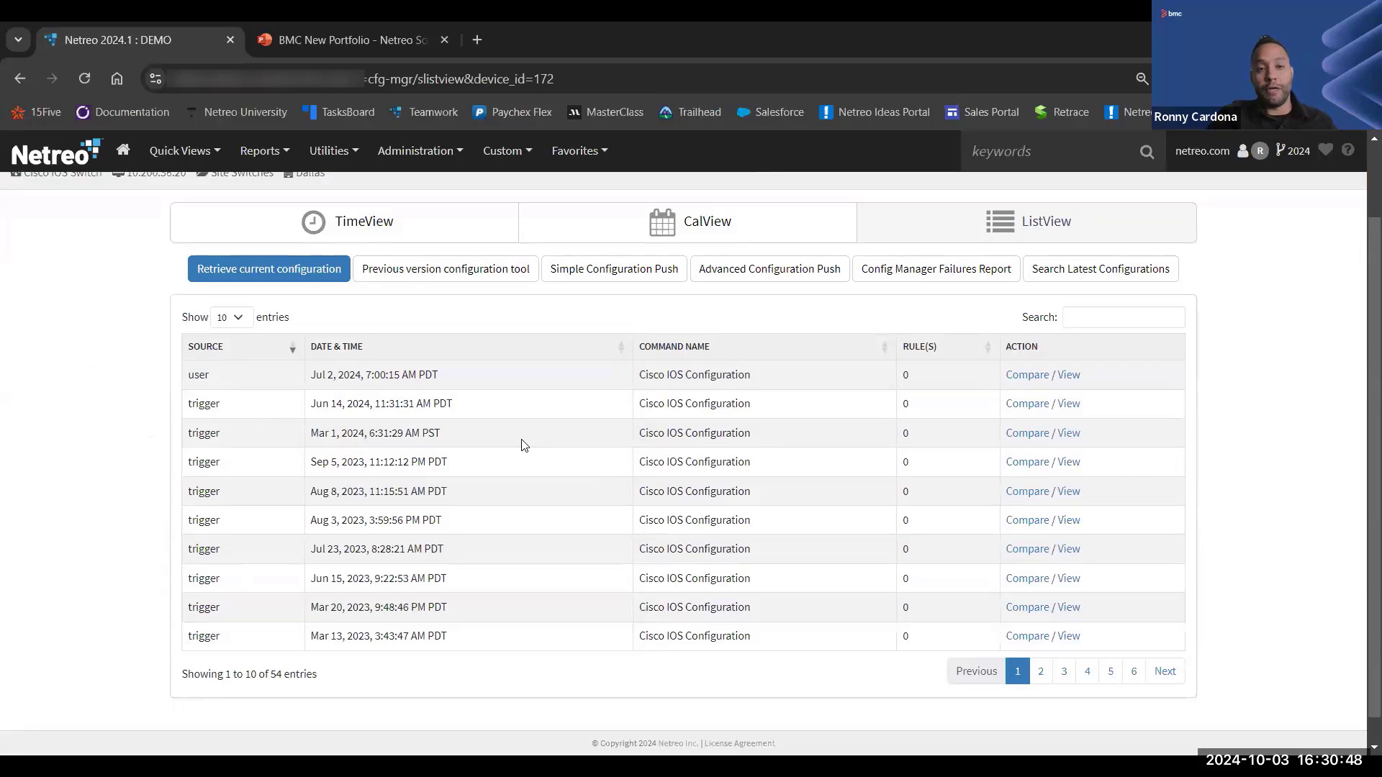
left_click(1069, 375)
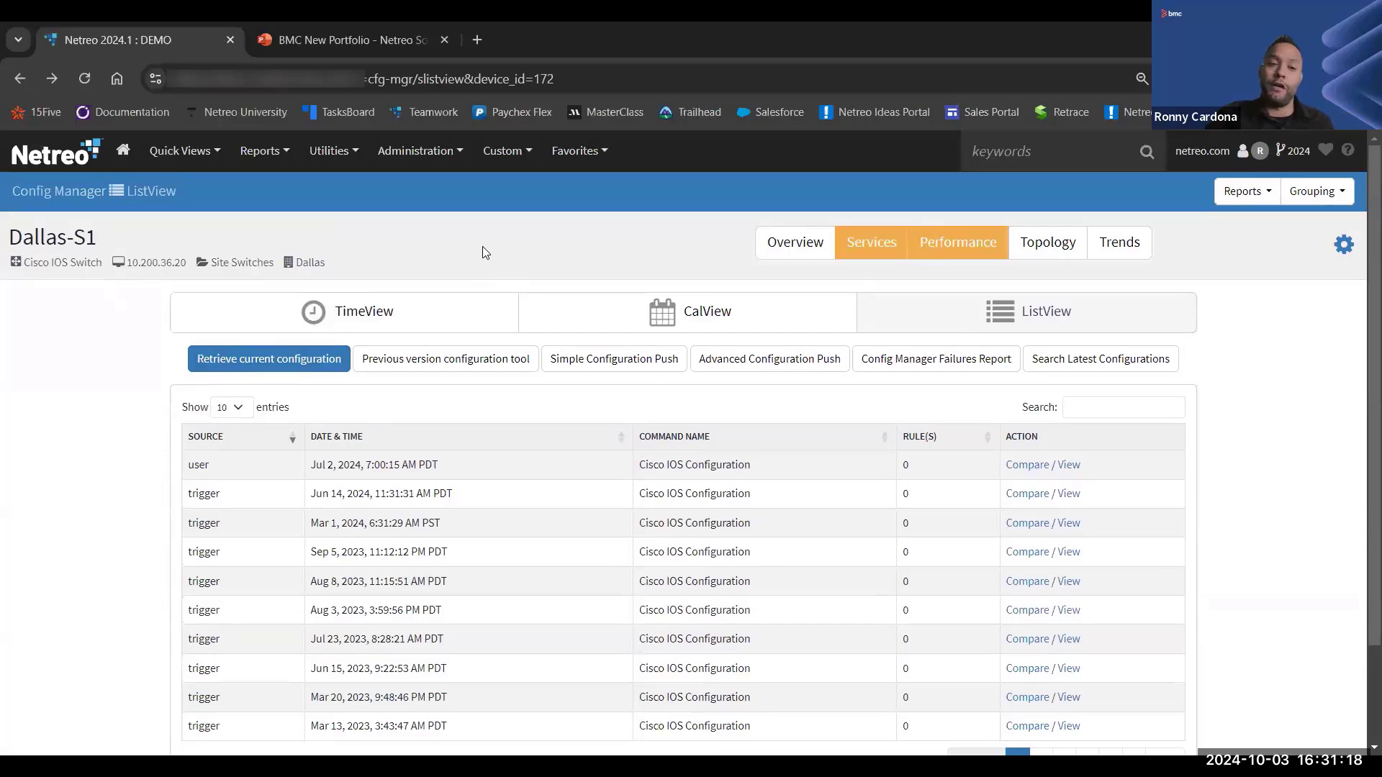
Return to the Consolidated home dashboard and review its Business Workflows and Tactical Overview sections
left_click(123, 154)
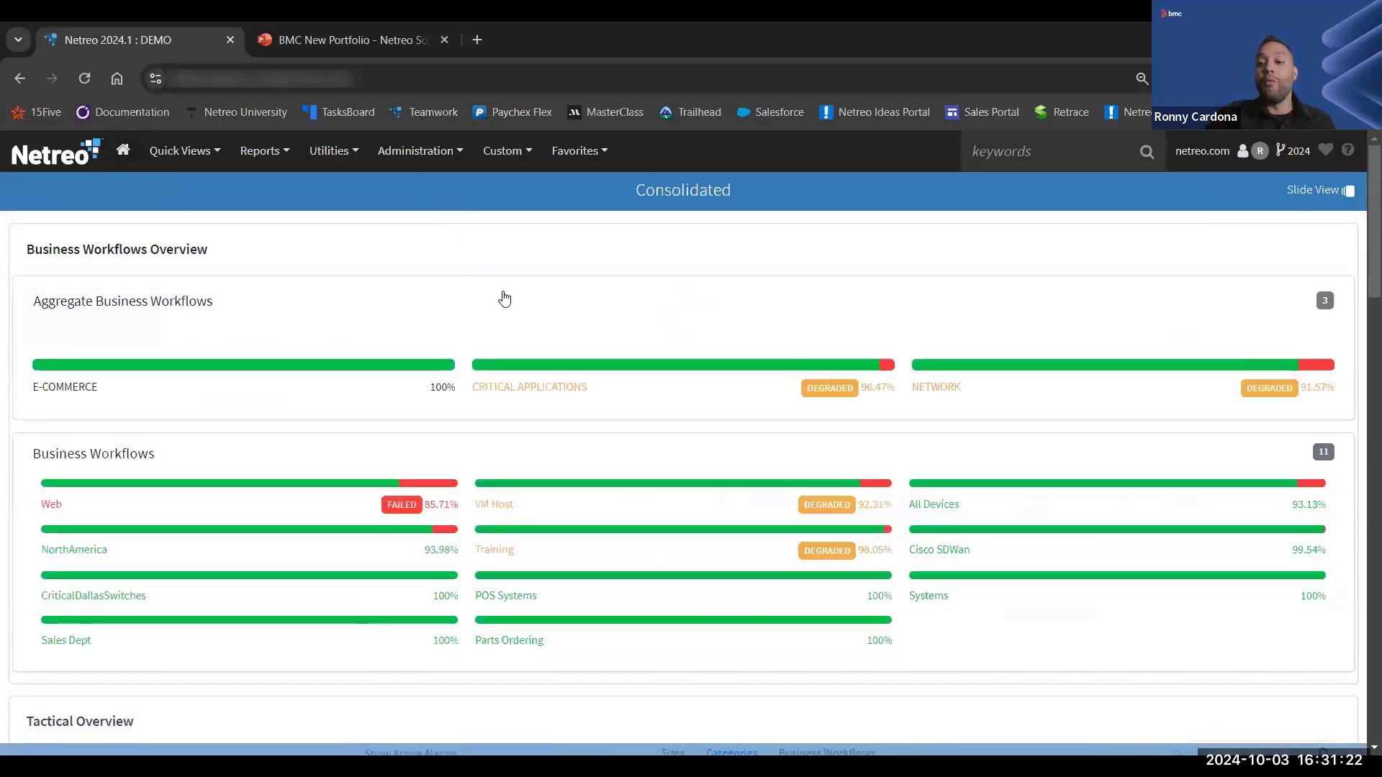
scroll(508, 297, "down", 3)
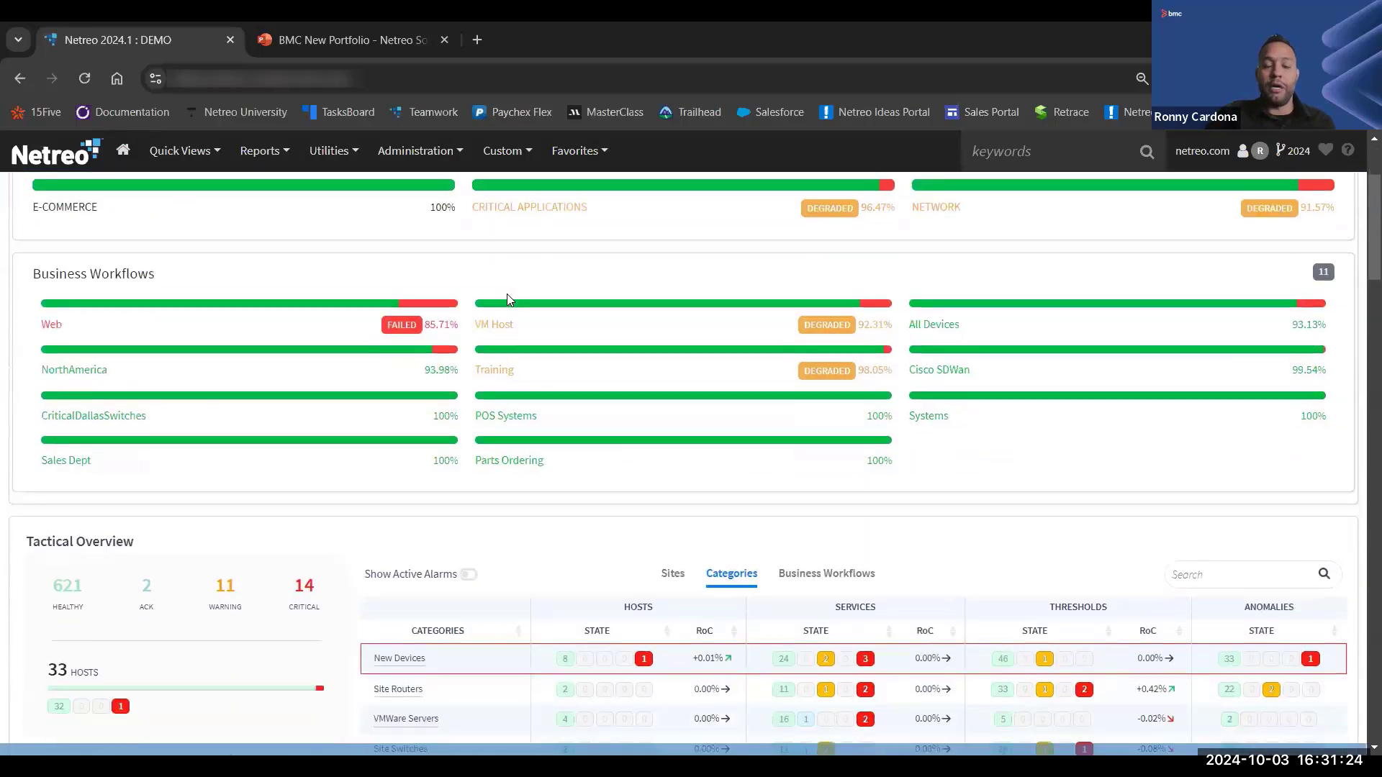
scroll(508, 297, "up", 3)
scroll(512, 301, "down", 3)
scroll(516, 303, "down", 1)
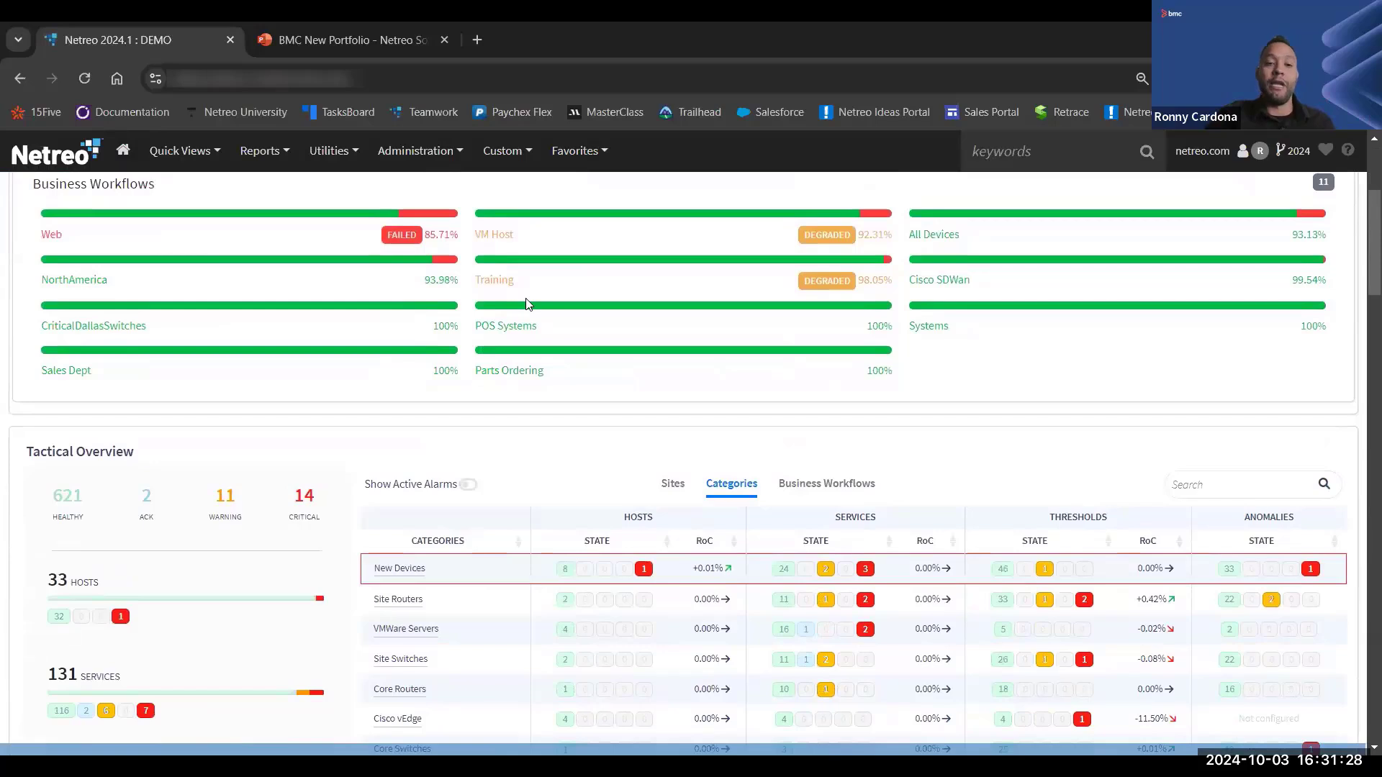
scroll(526, 303, "up", 2)
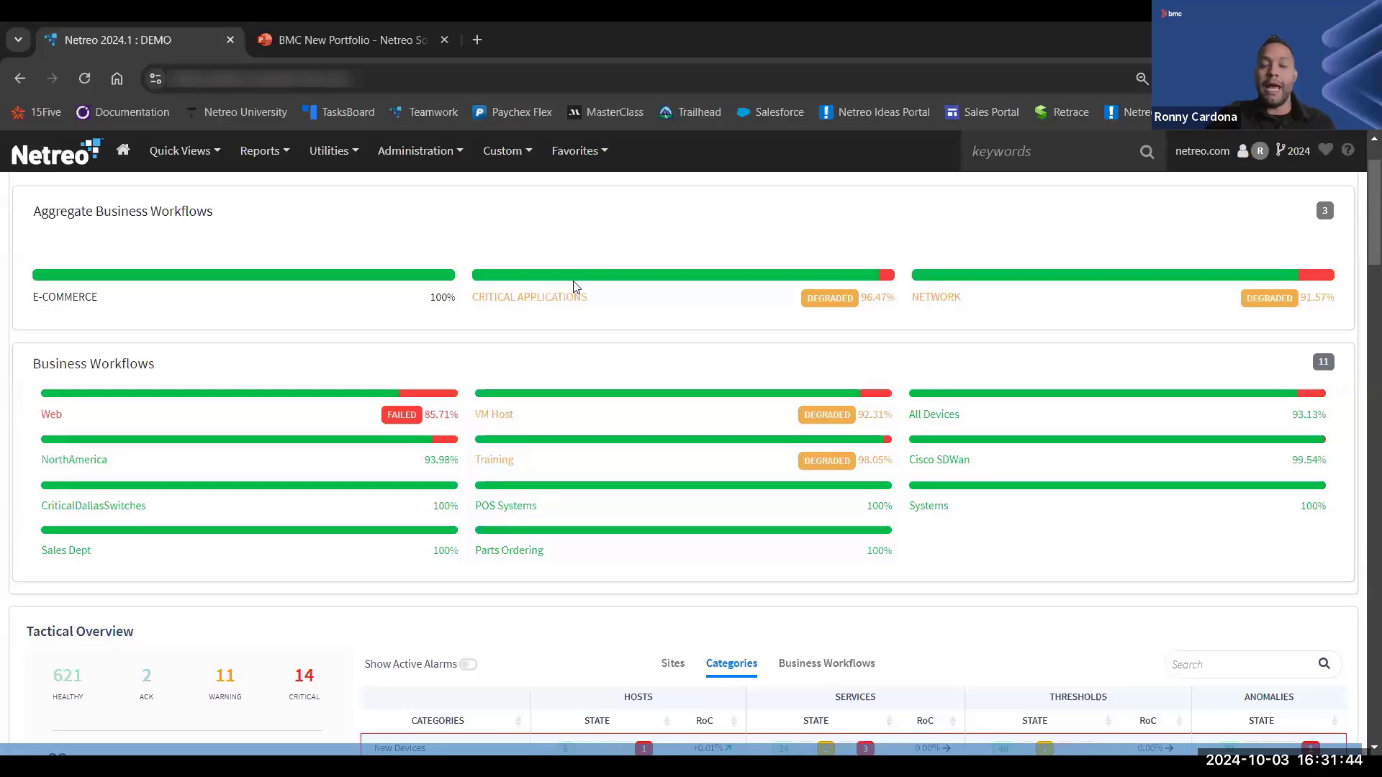
scroll(556, 298, "down", 5)
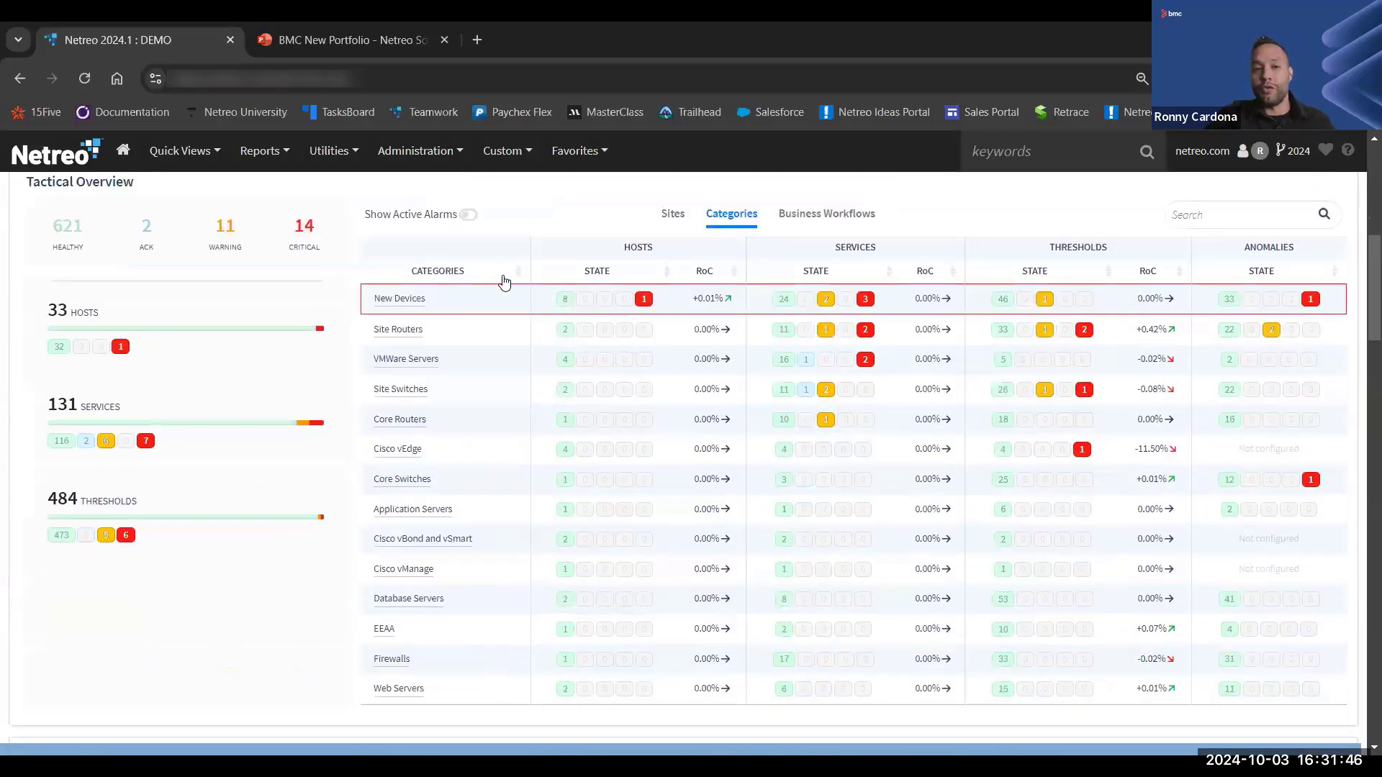
scroll(497, 278, "up", 4)
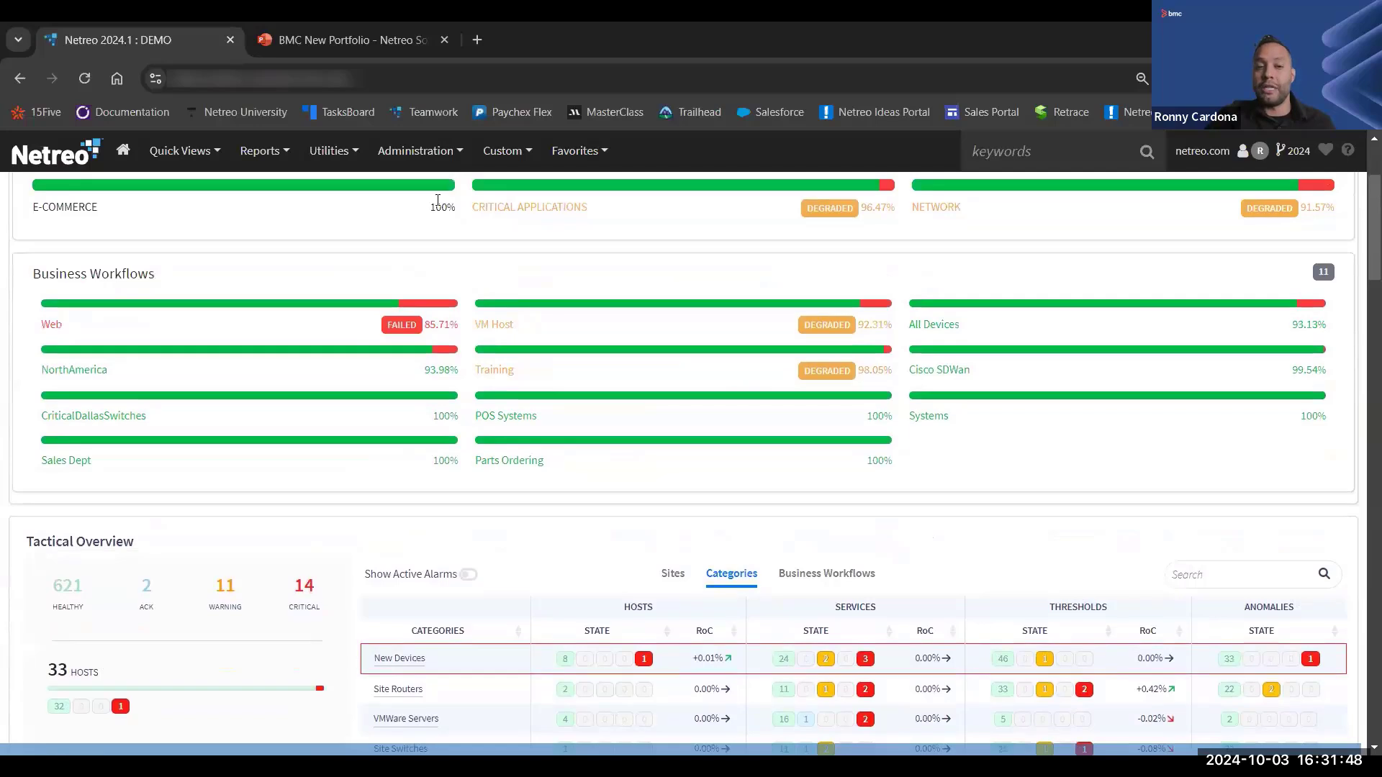
Open Device Management and go to its template administration from the auto-configuration stage
left_click(432, 158)
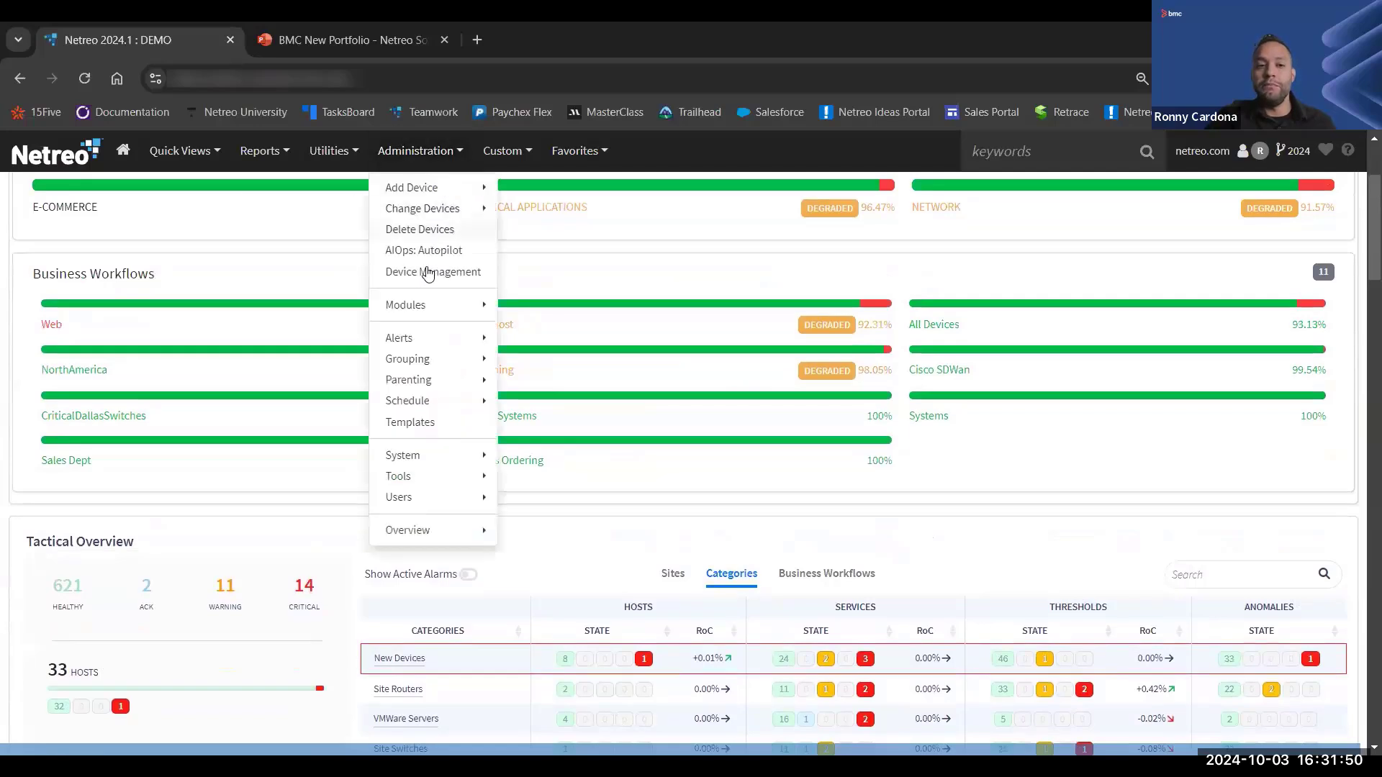
left_click(426, 272)
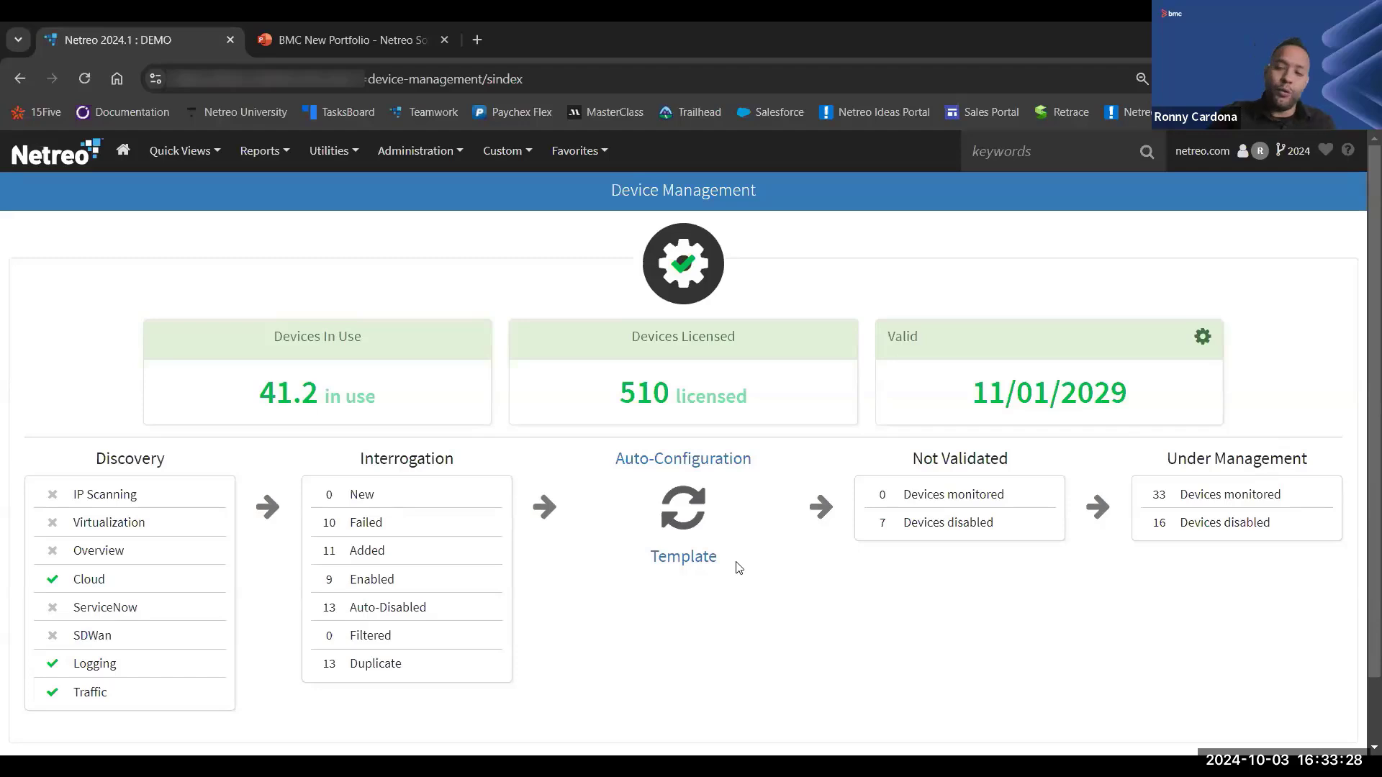
left_click(684, 563)
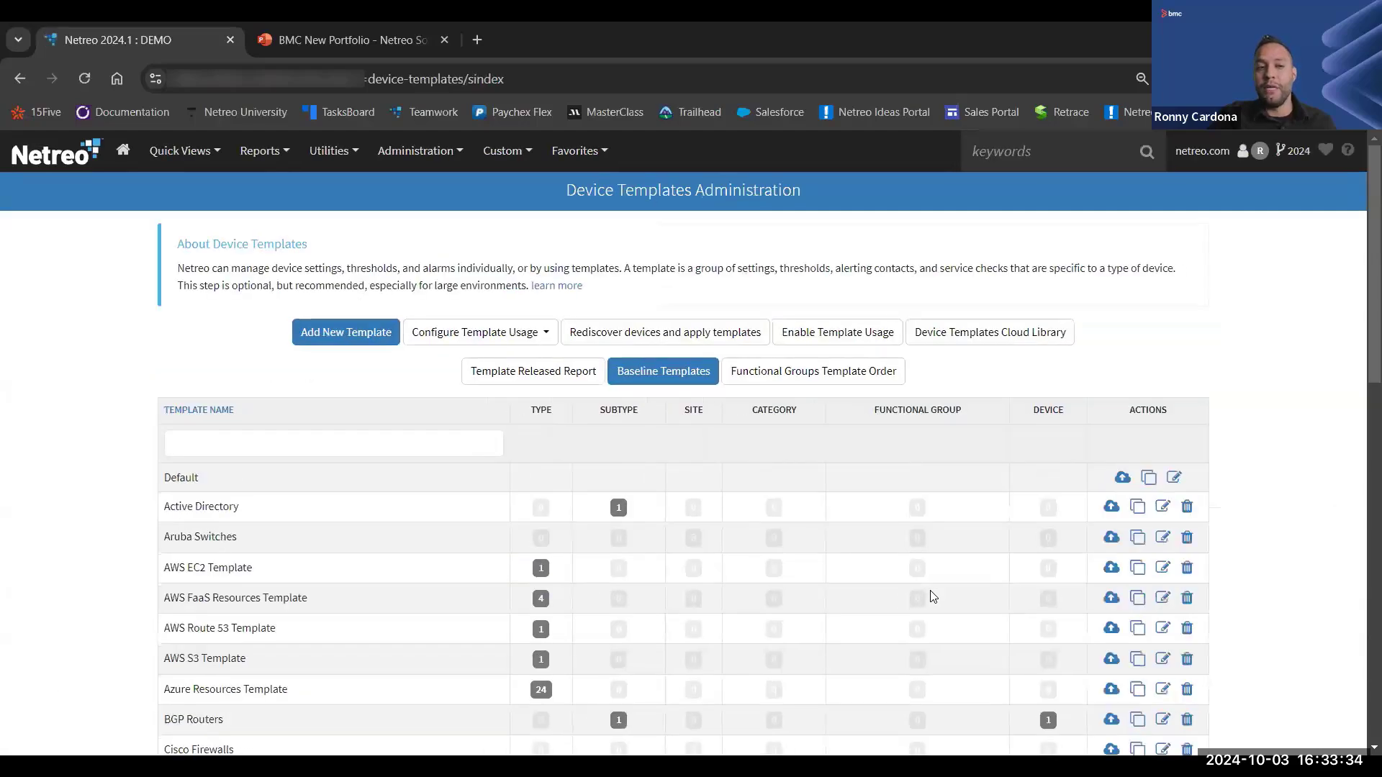
Find the Windows Default template in the device templates list and open it for editing
scroll(979, 569, "down", 4)
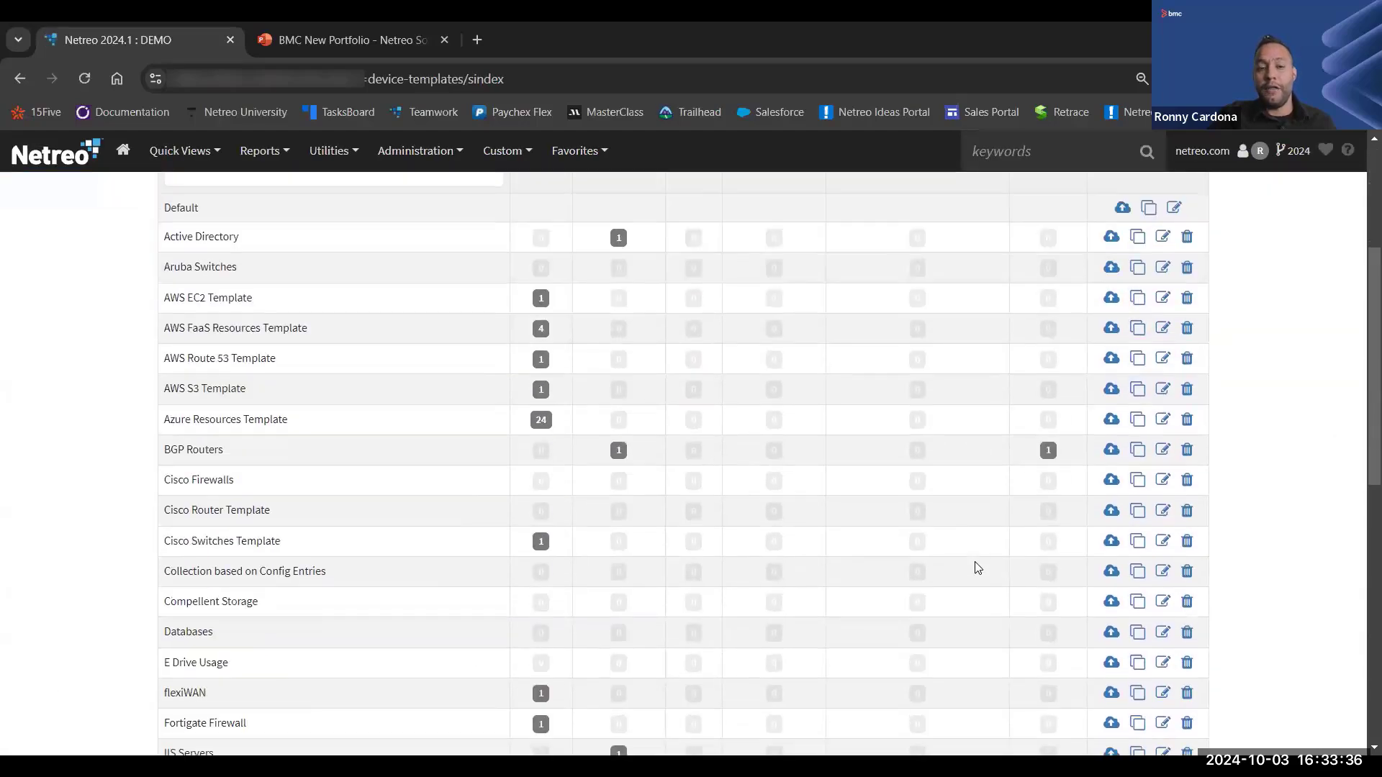
scroll(980, 567, "up", 2)
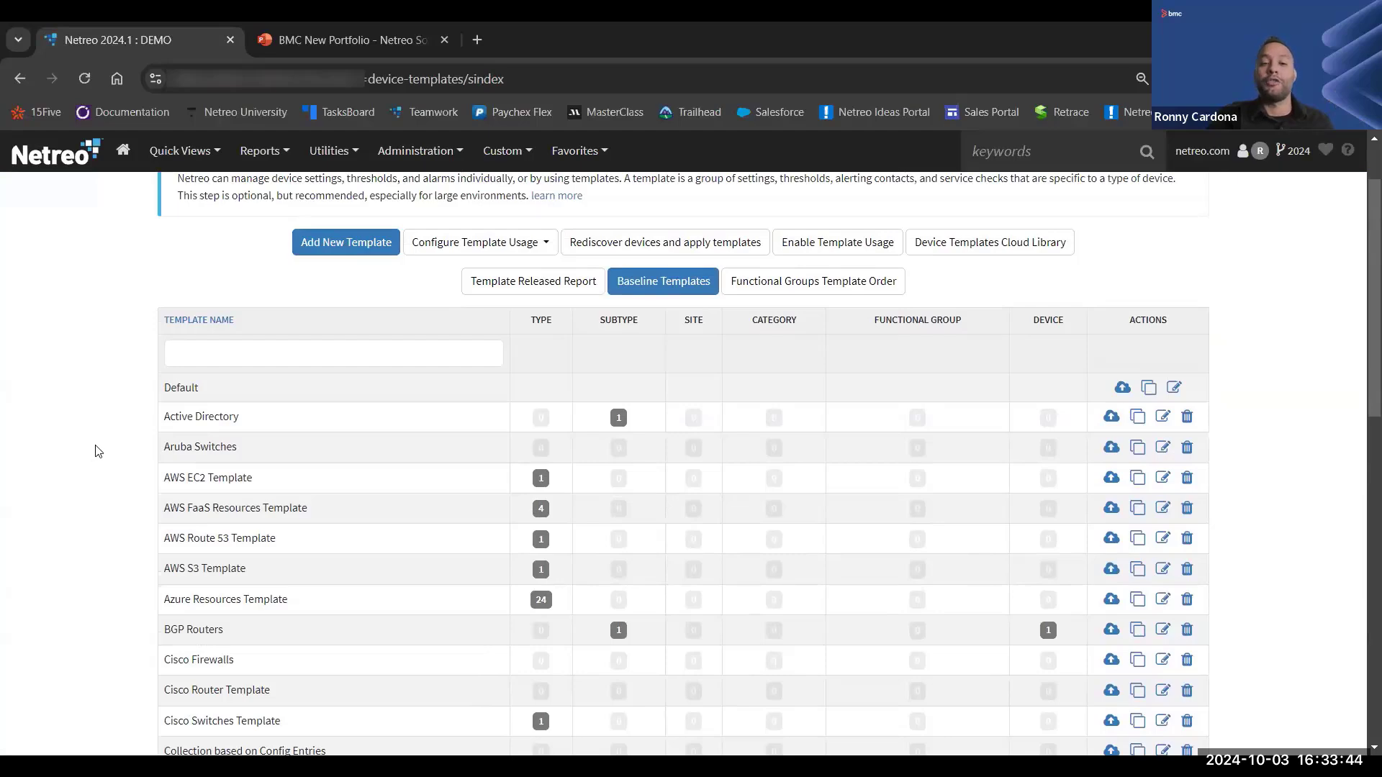
scroll(98, 453, "down", 12)
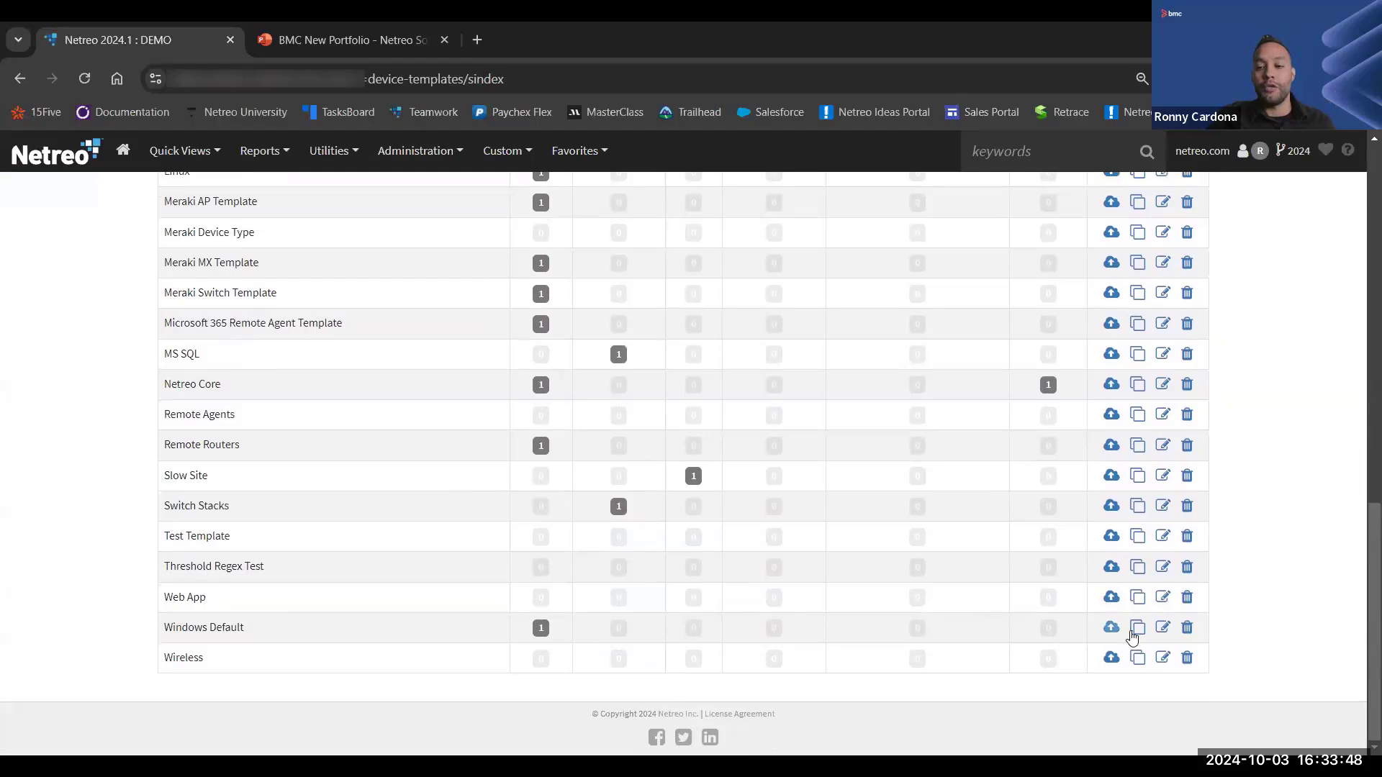
left_click(1163, 630)
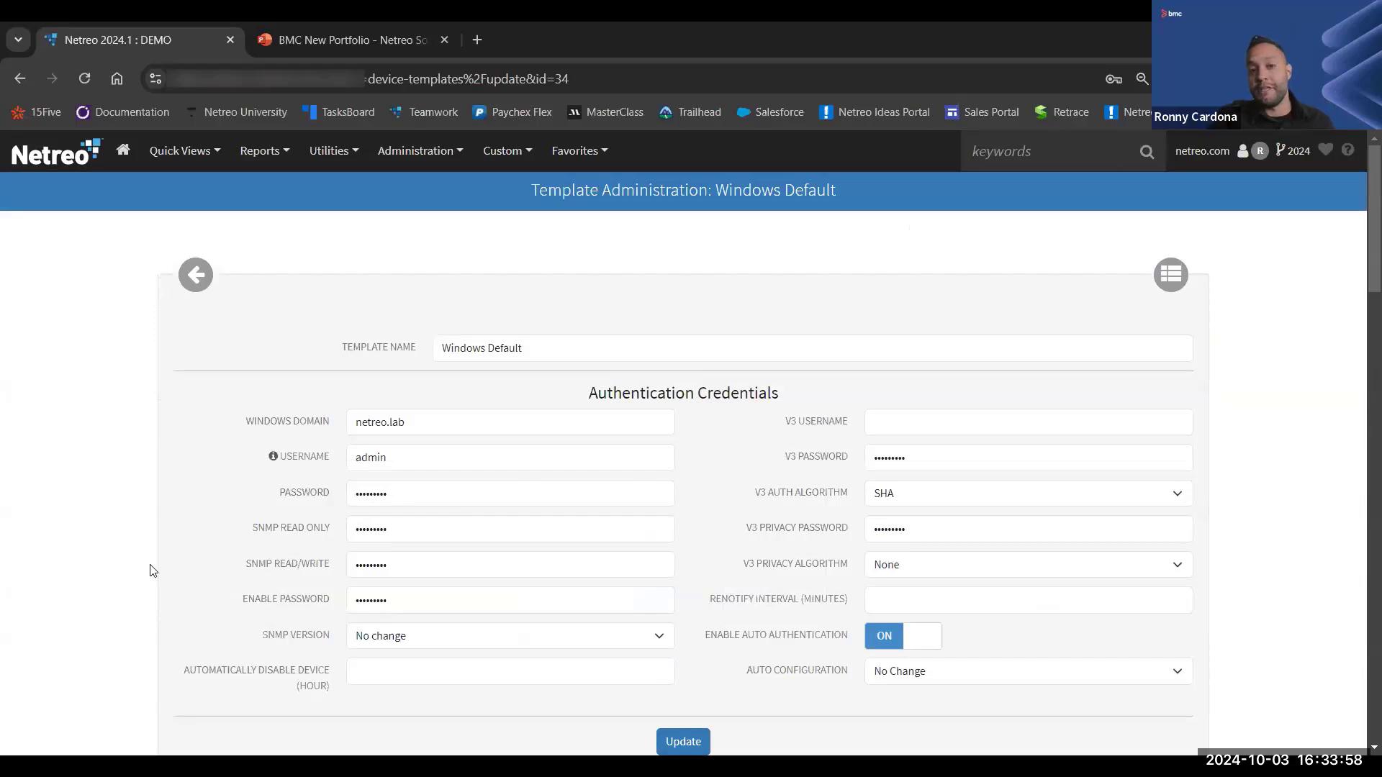
Review the Windows Default template's components, from host alerts and service checks to thresholds
scroll(155, 543, "down", 5)
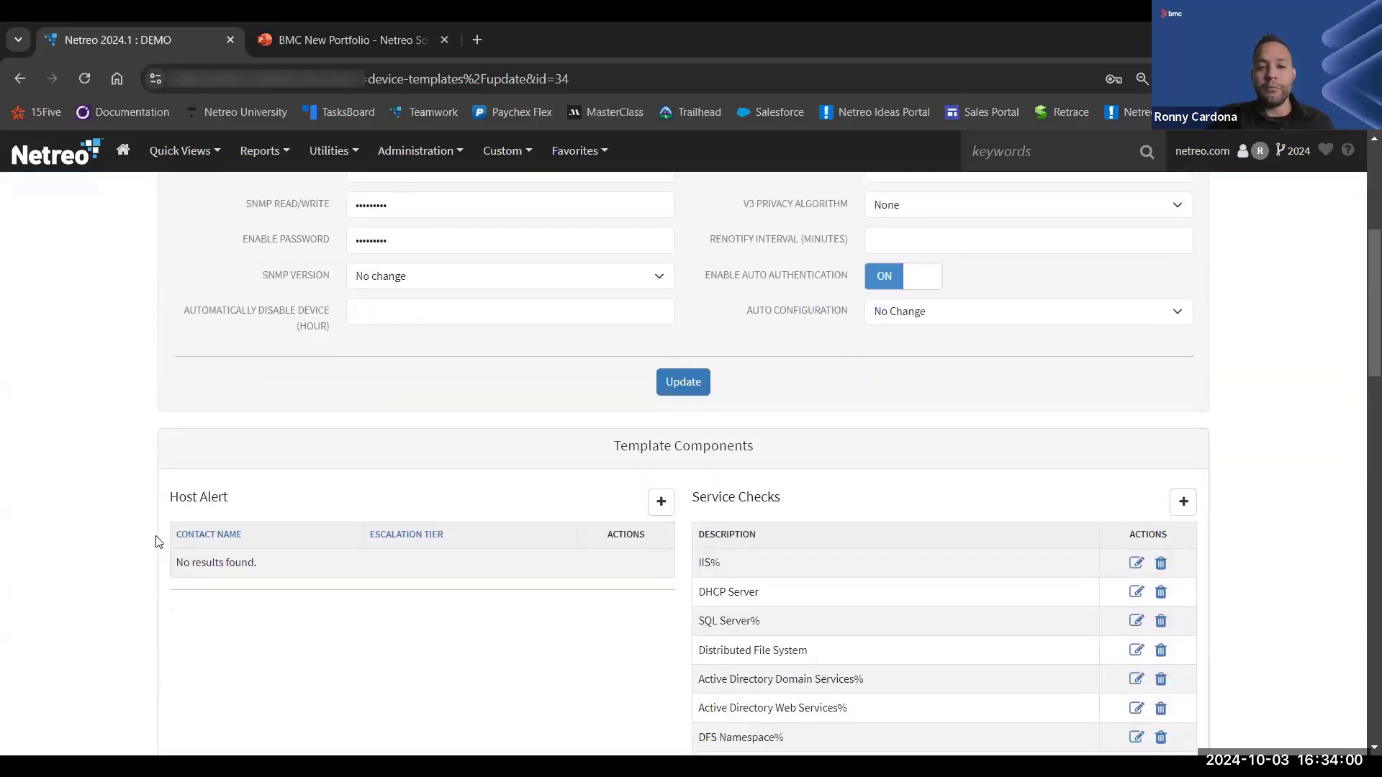
scroll(165, 536, "down", 3)
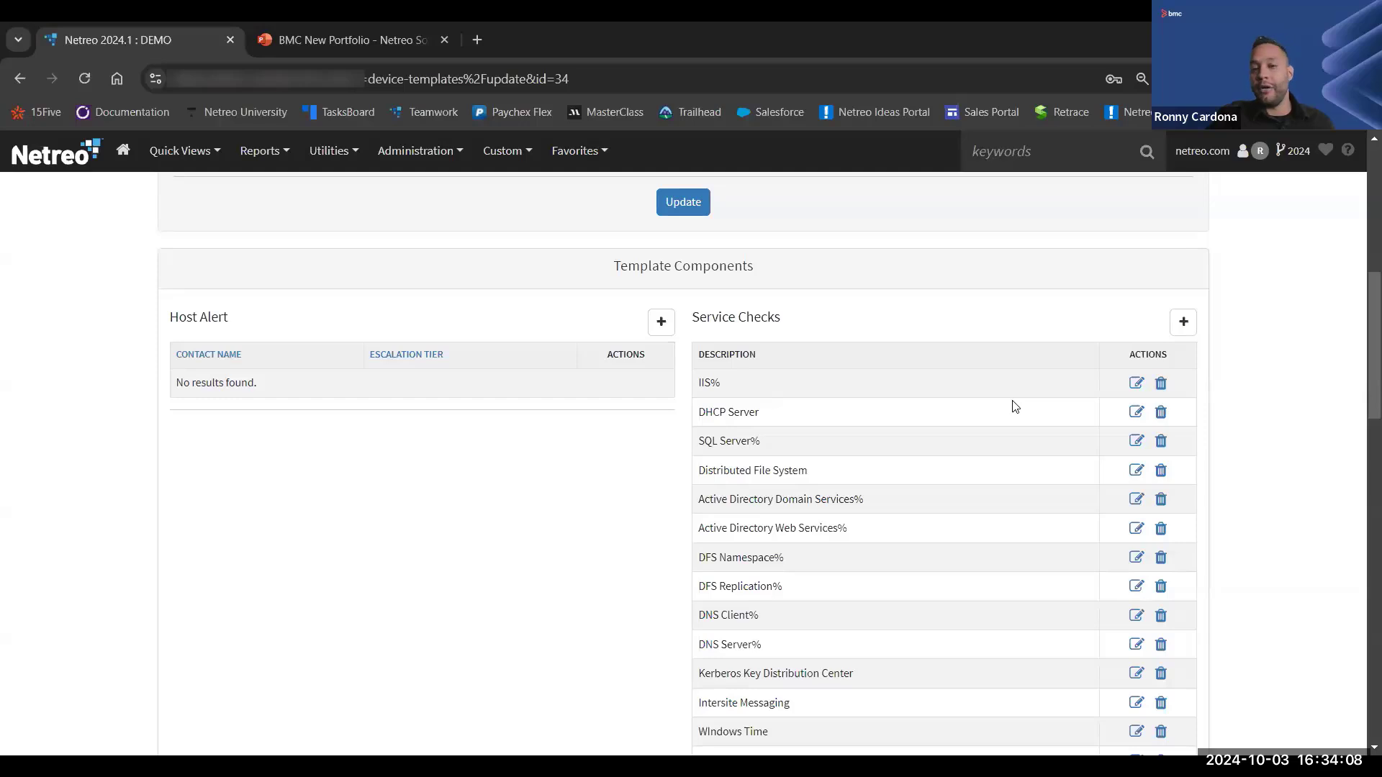
scroll(1016, 407, "down", 1)
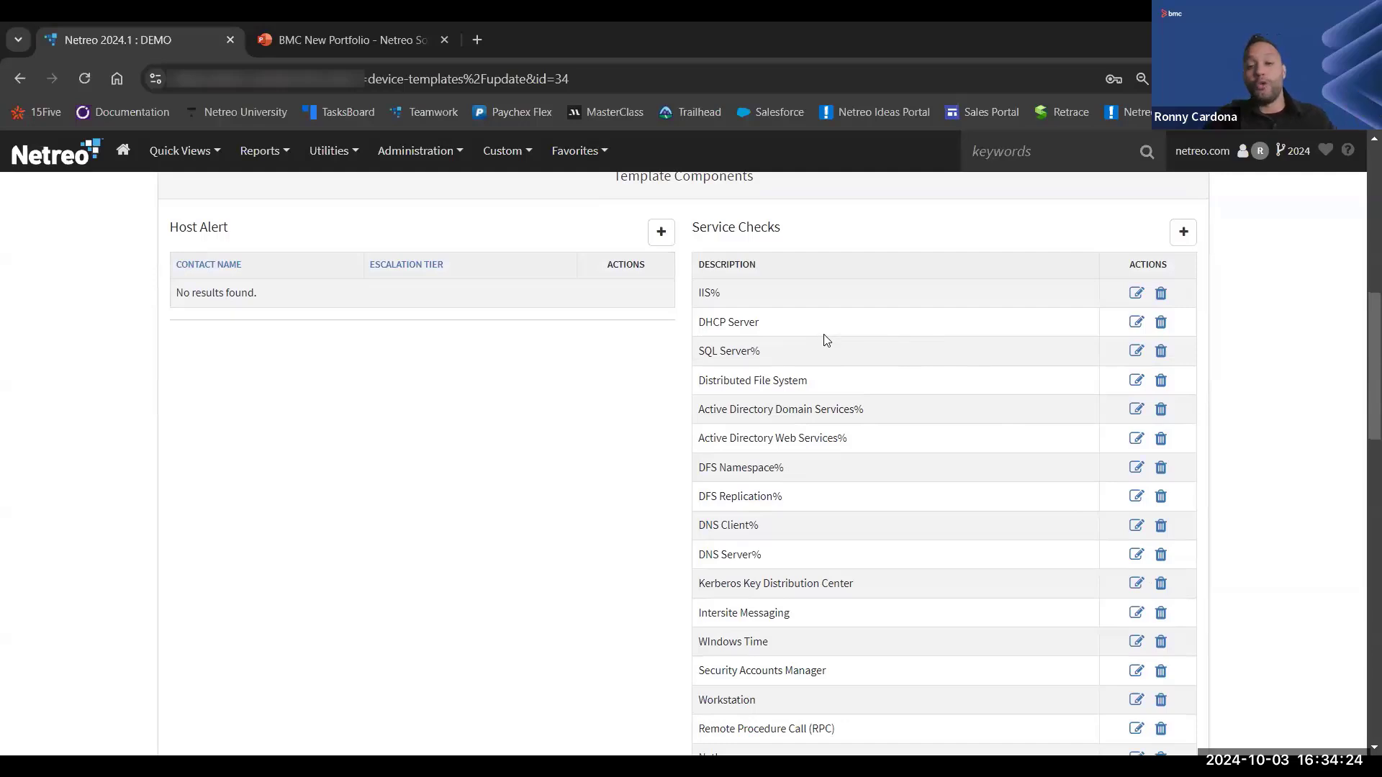
scroll(827, 340, "down", 1)
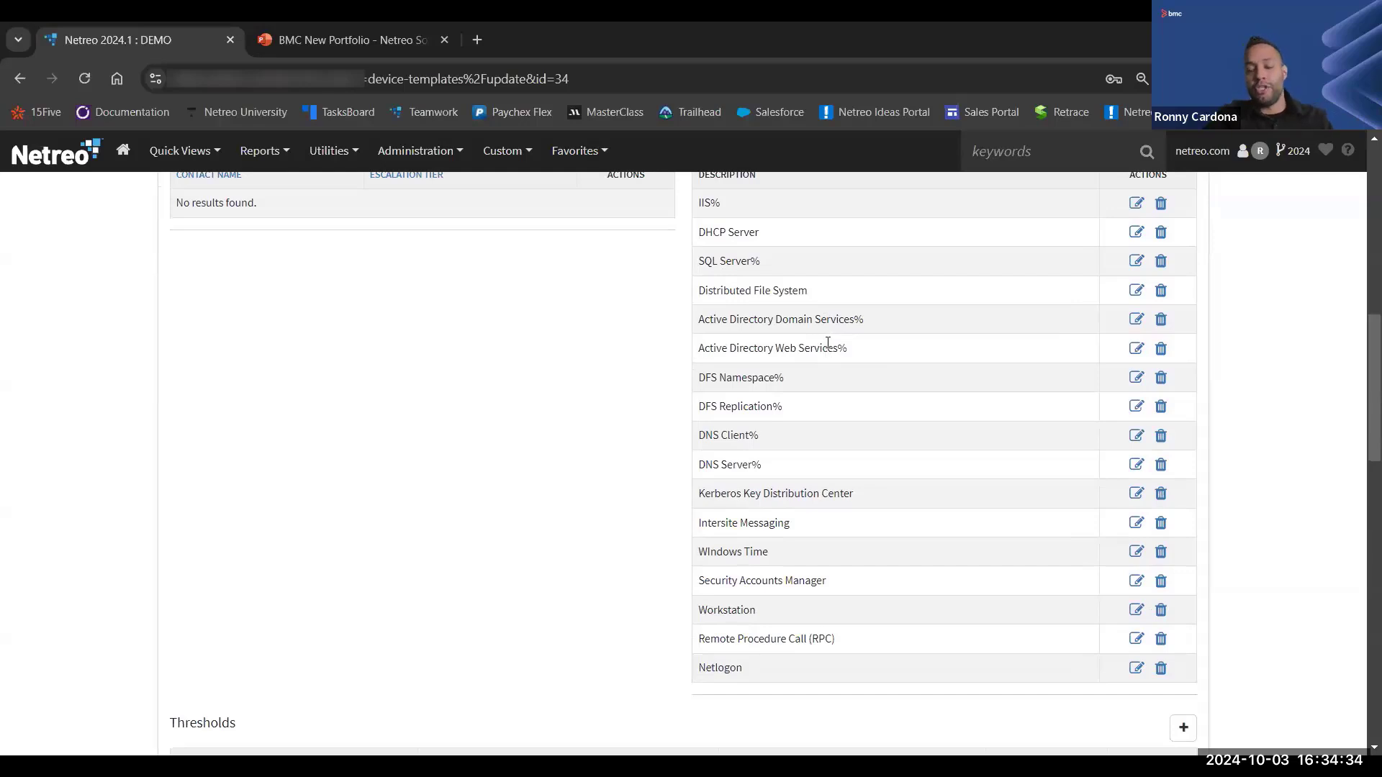
scroll(881, 348, "up", 1)
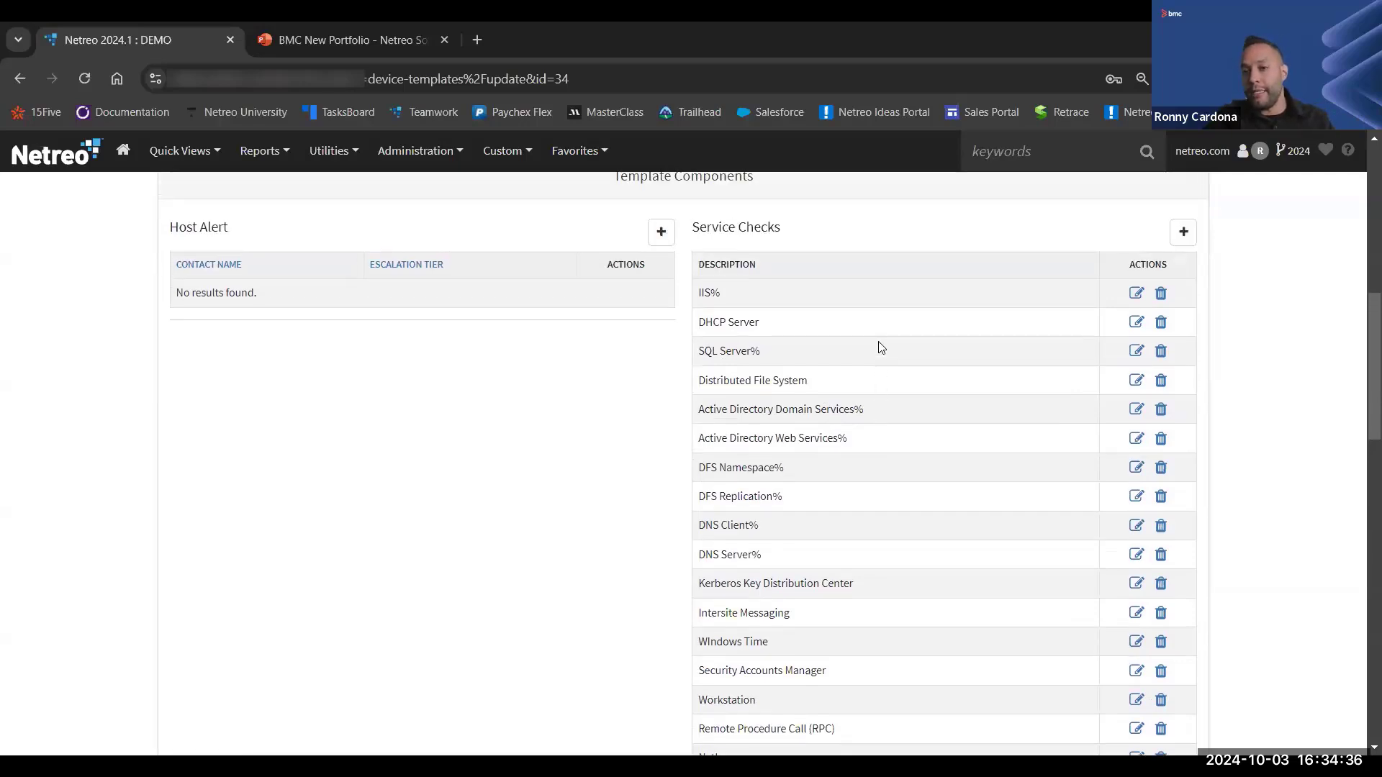
scroll(881, 348, "down", 2)
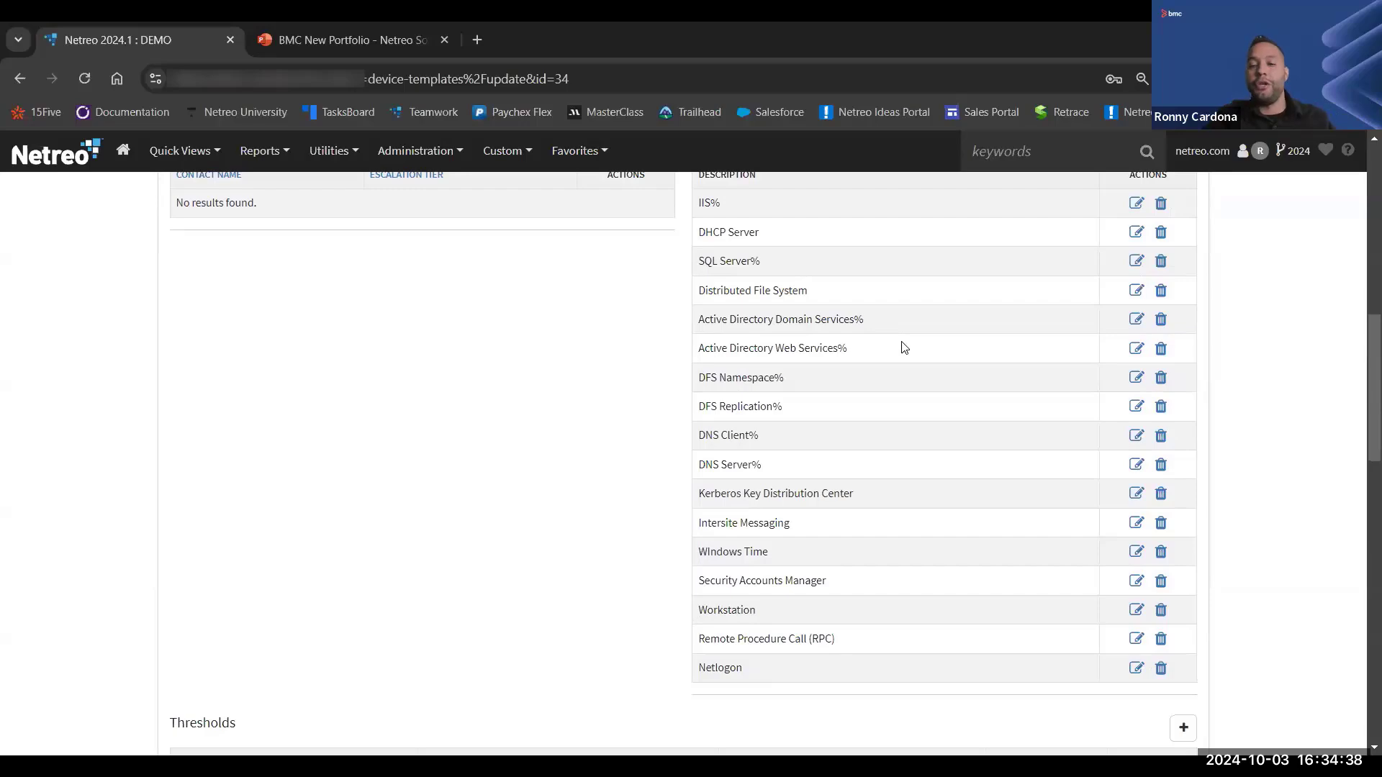
scroll(984, 348, "down", 1)
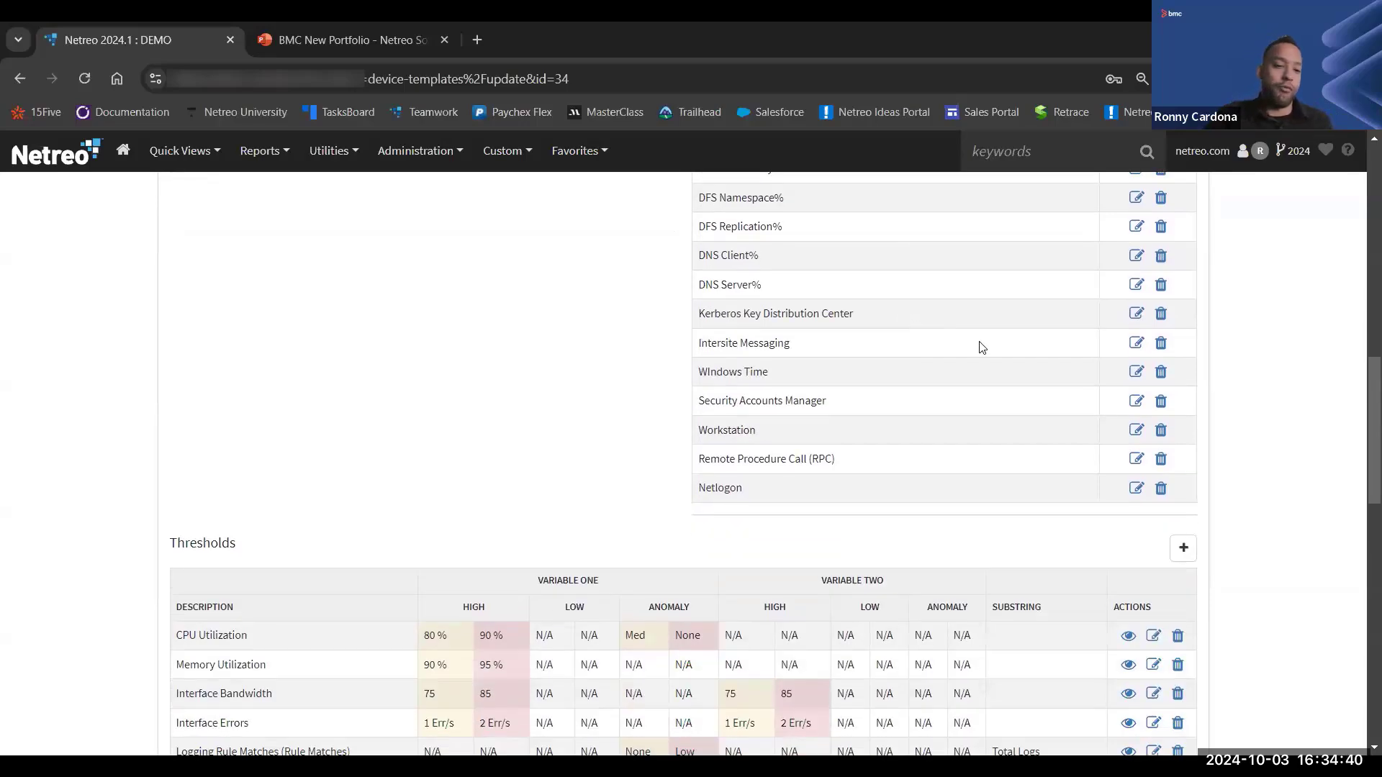
Open the Windows Default template's CPU Utilization threshold for editing and review its Variable One and Variable Two settings
scroll(677, 344, "down", 2)
scroll(676, 344, "down", 1)
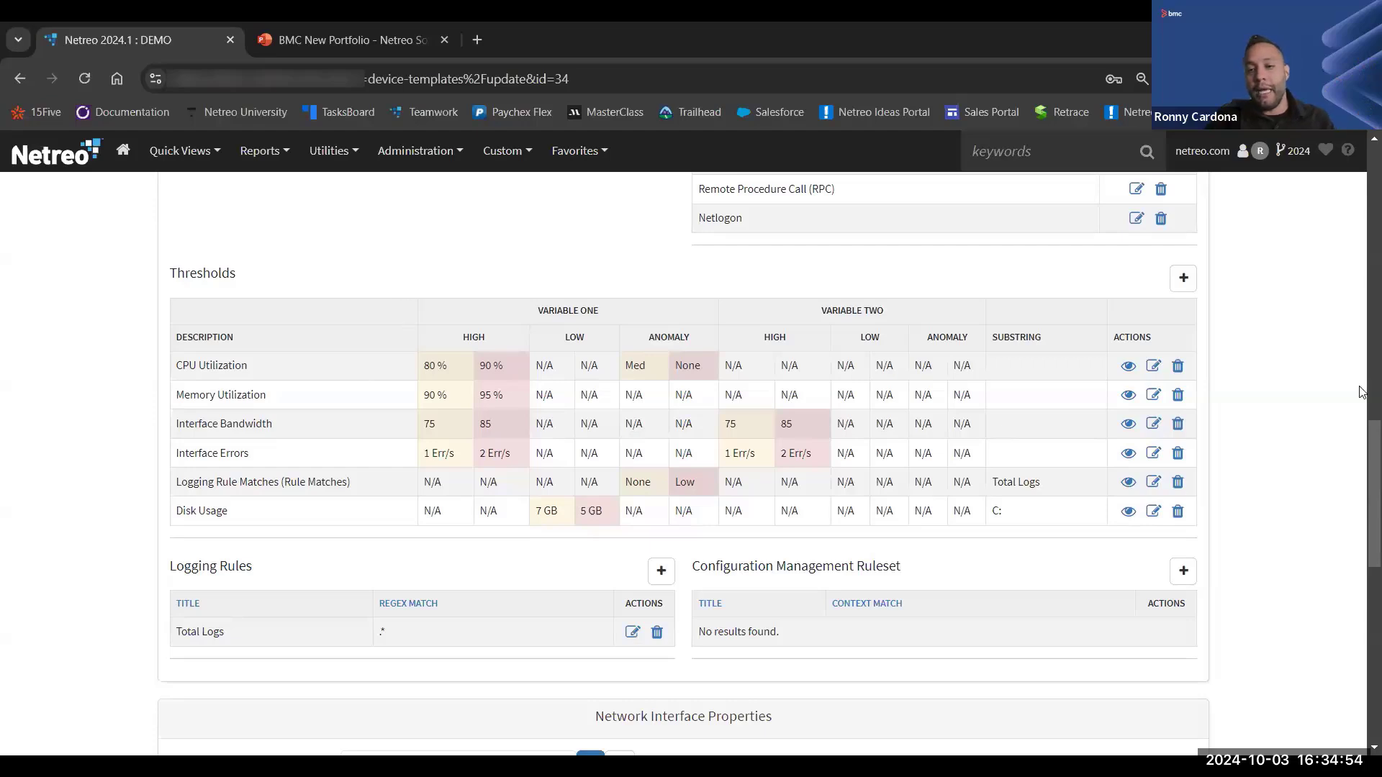
left_click(1154, 366)
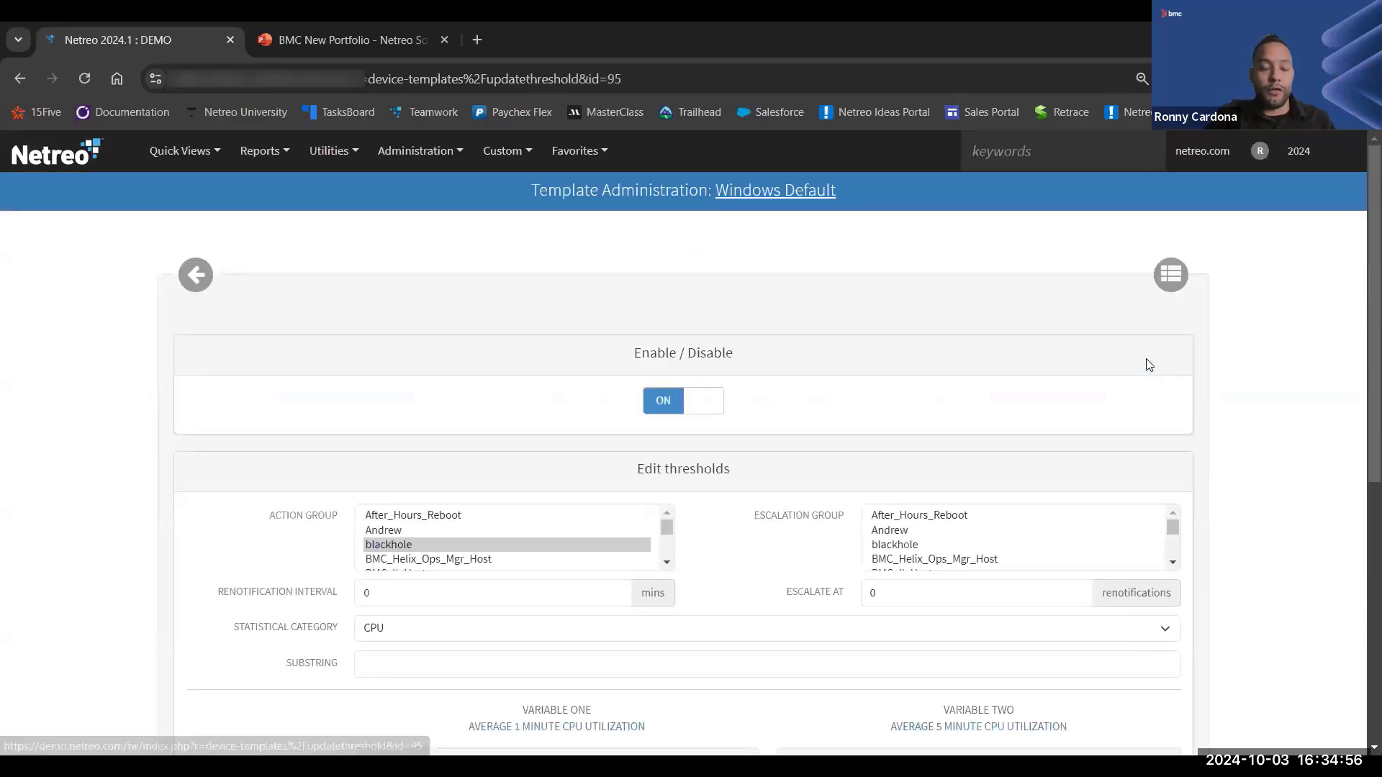
scroll(1144, 372, "down", 3)
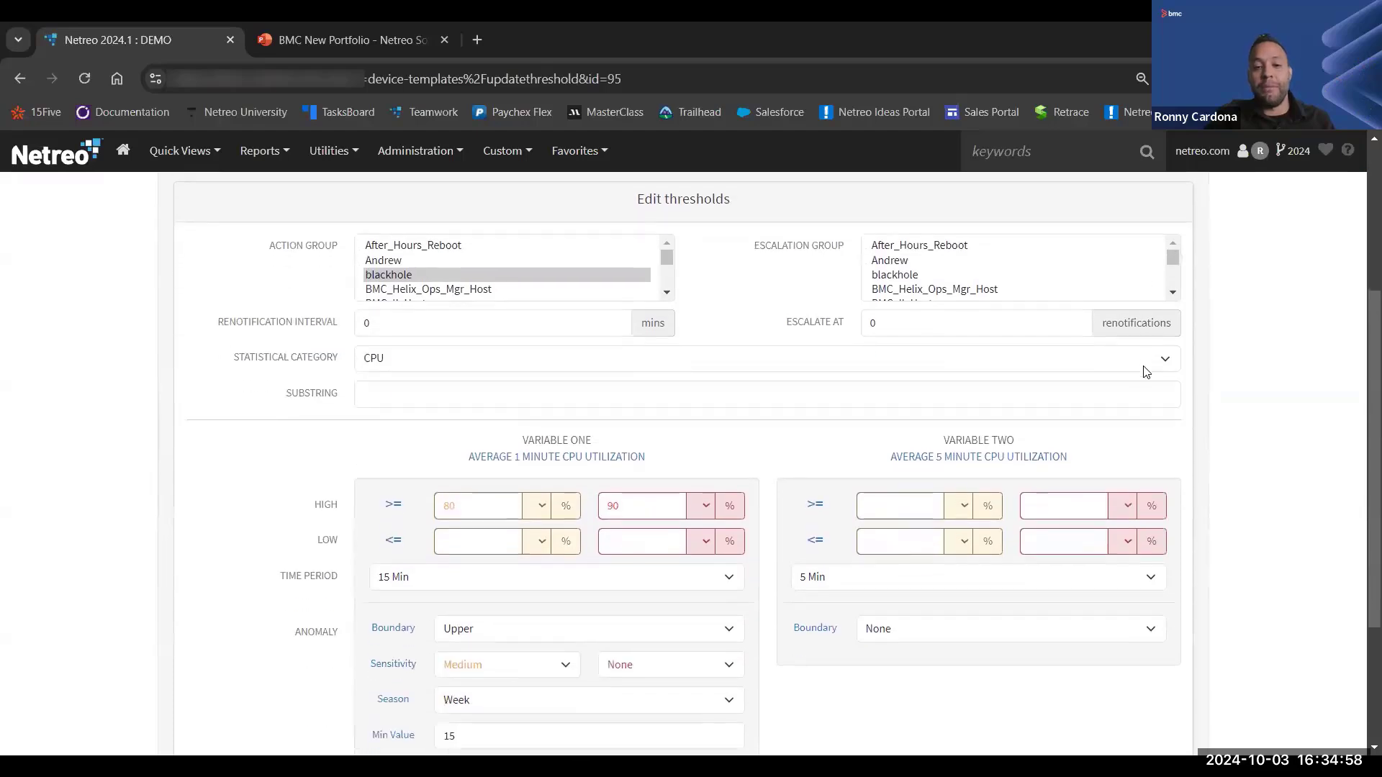
scroll(1146, 372, "down", 3)
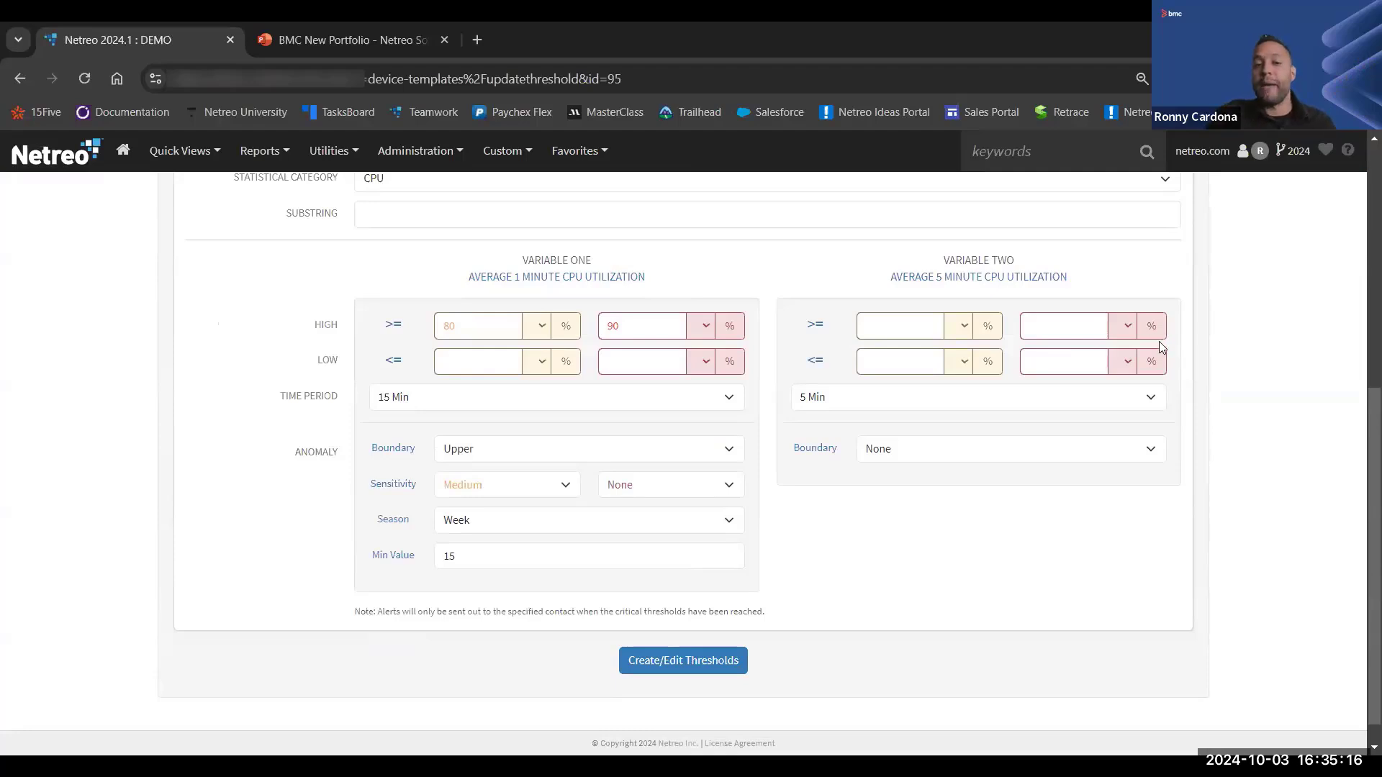
Inspect the available Season options in the Variable One anomaly settings without choosing a different one
left_click(692, 520)
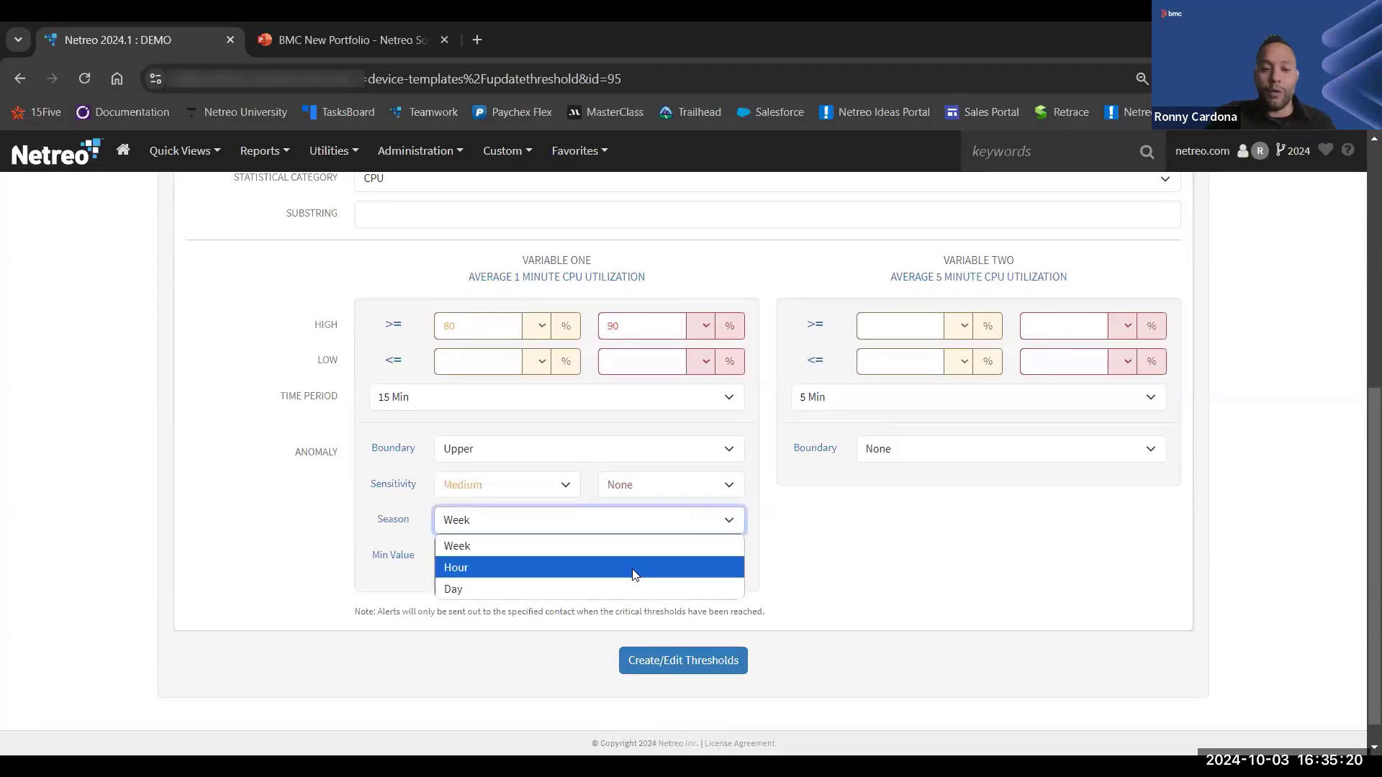
left_click(931, 555)
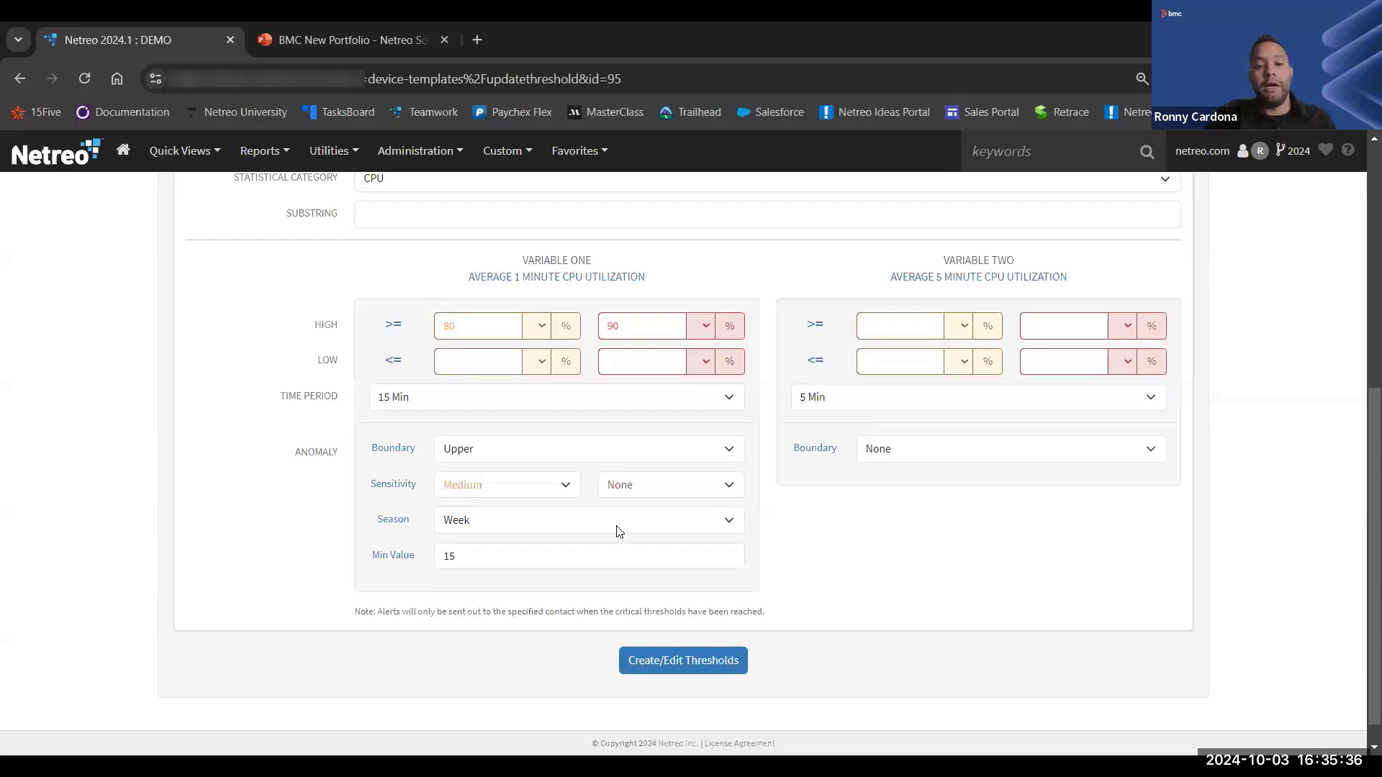
left_click(617, 531)
left_click(913, 541)
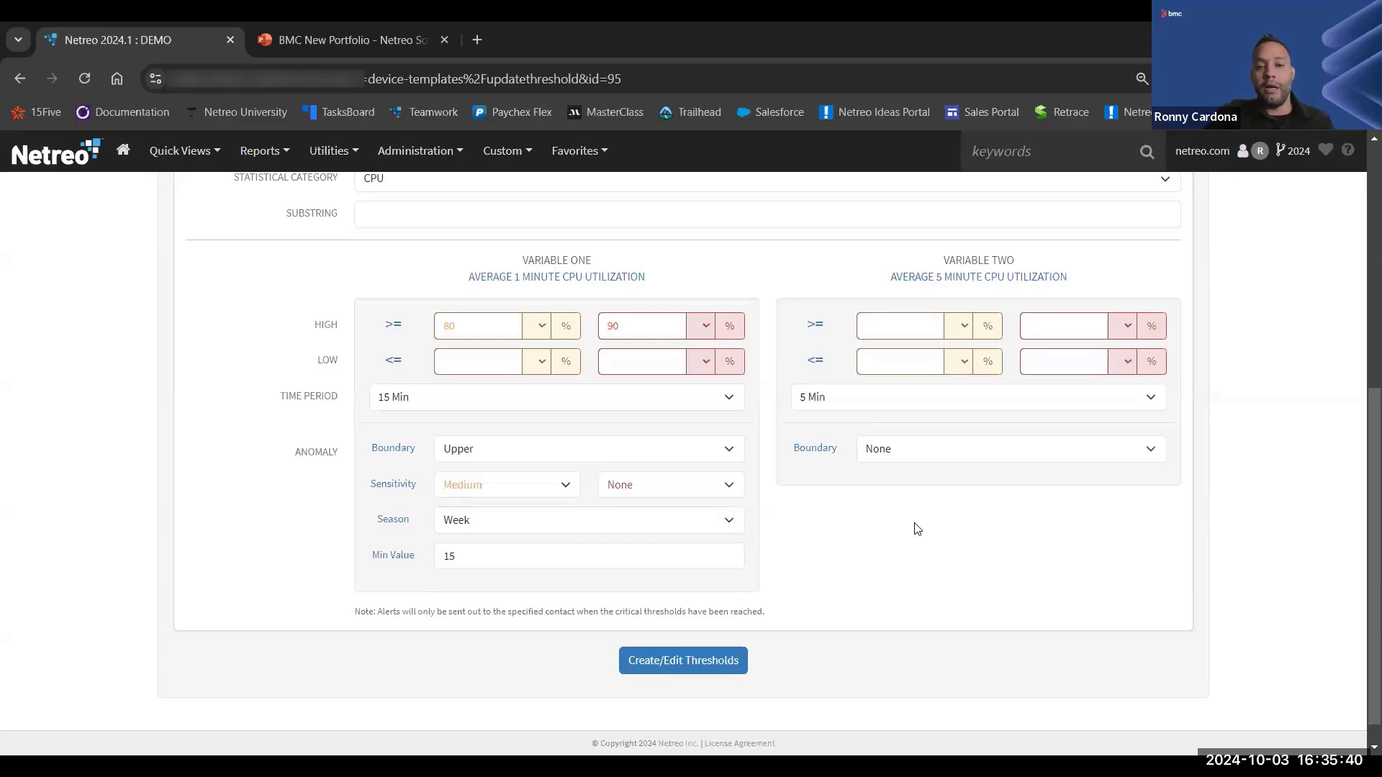
Return to the Windows Default template and review its Thresholds, Logging Rules and Configuration Management Ruleset sections
scroll(929, 528, "up", 3)
scroll(929, 527, "up", 3)
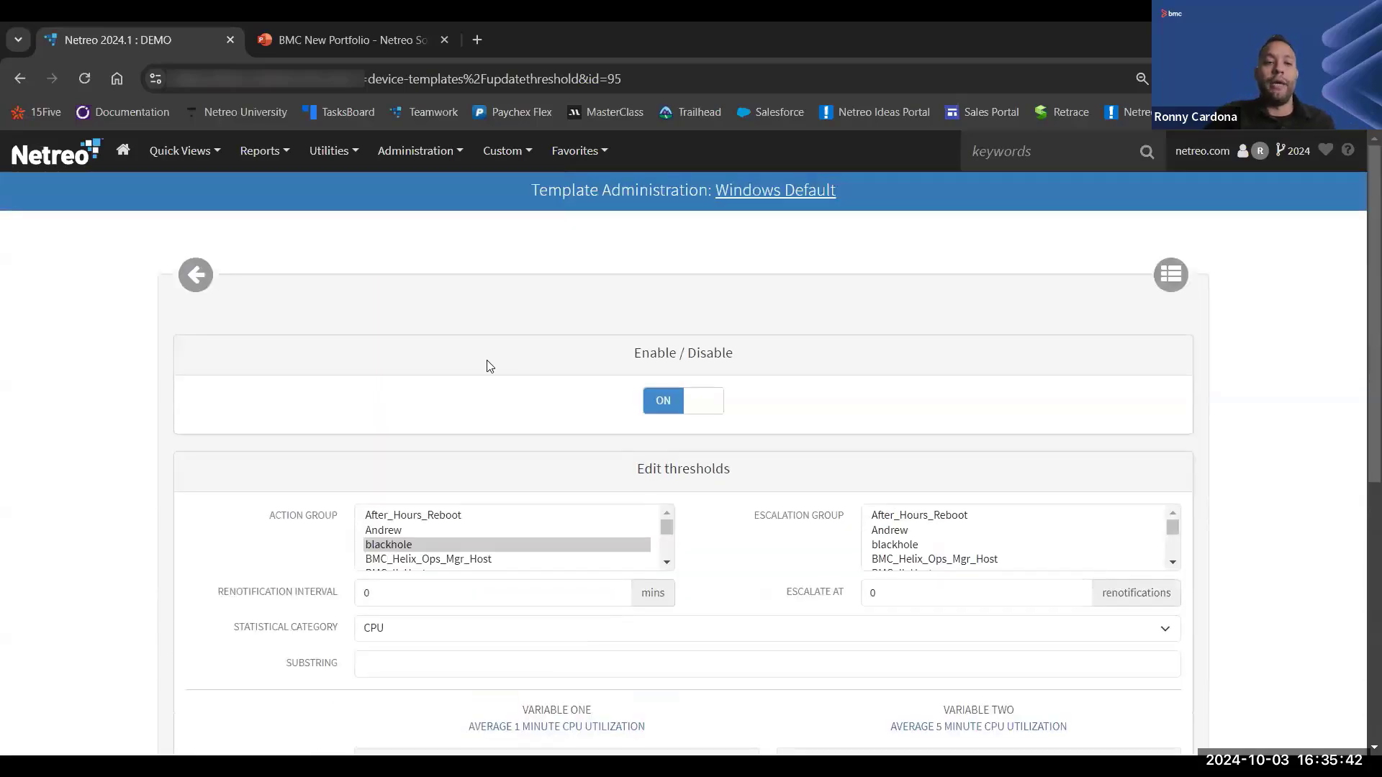
left_click(201, 275)
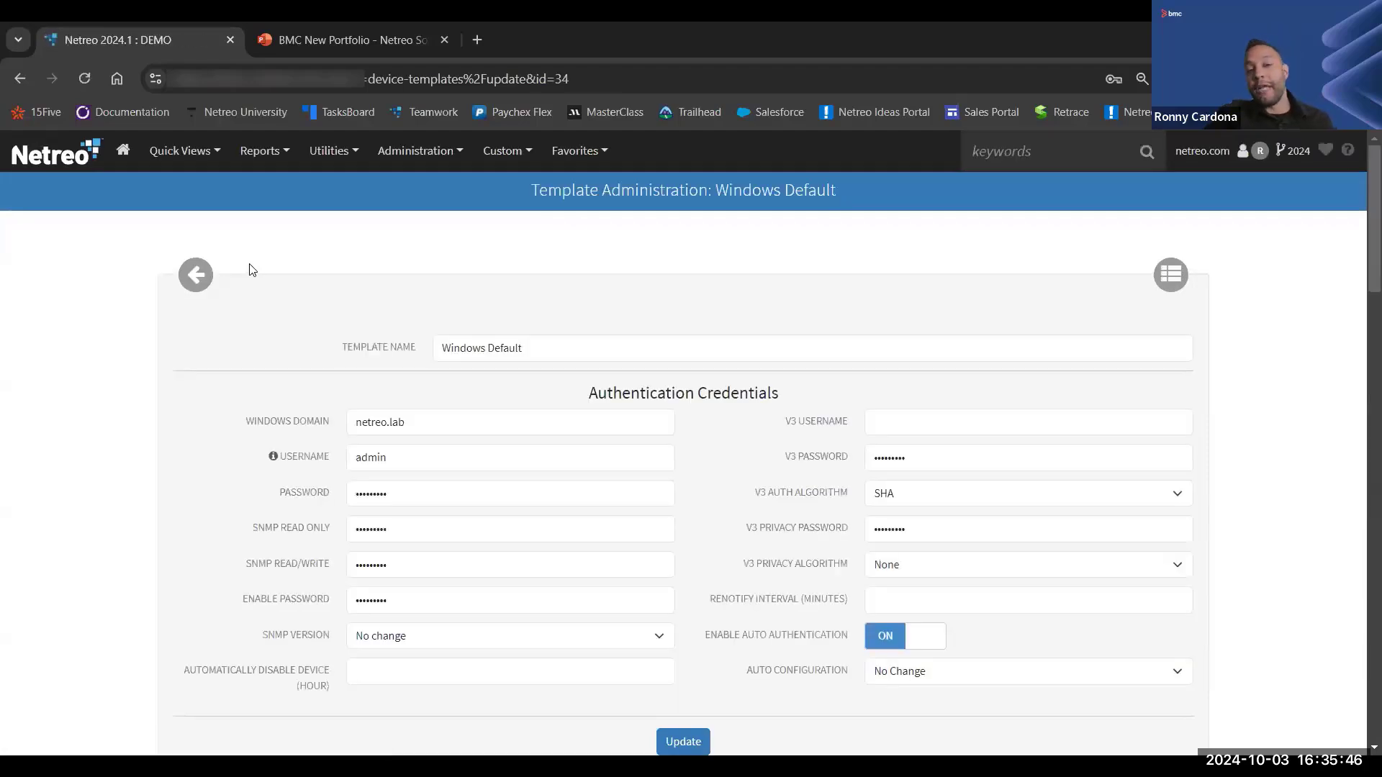
scroll(319, 275, "down", 12)
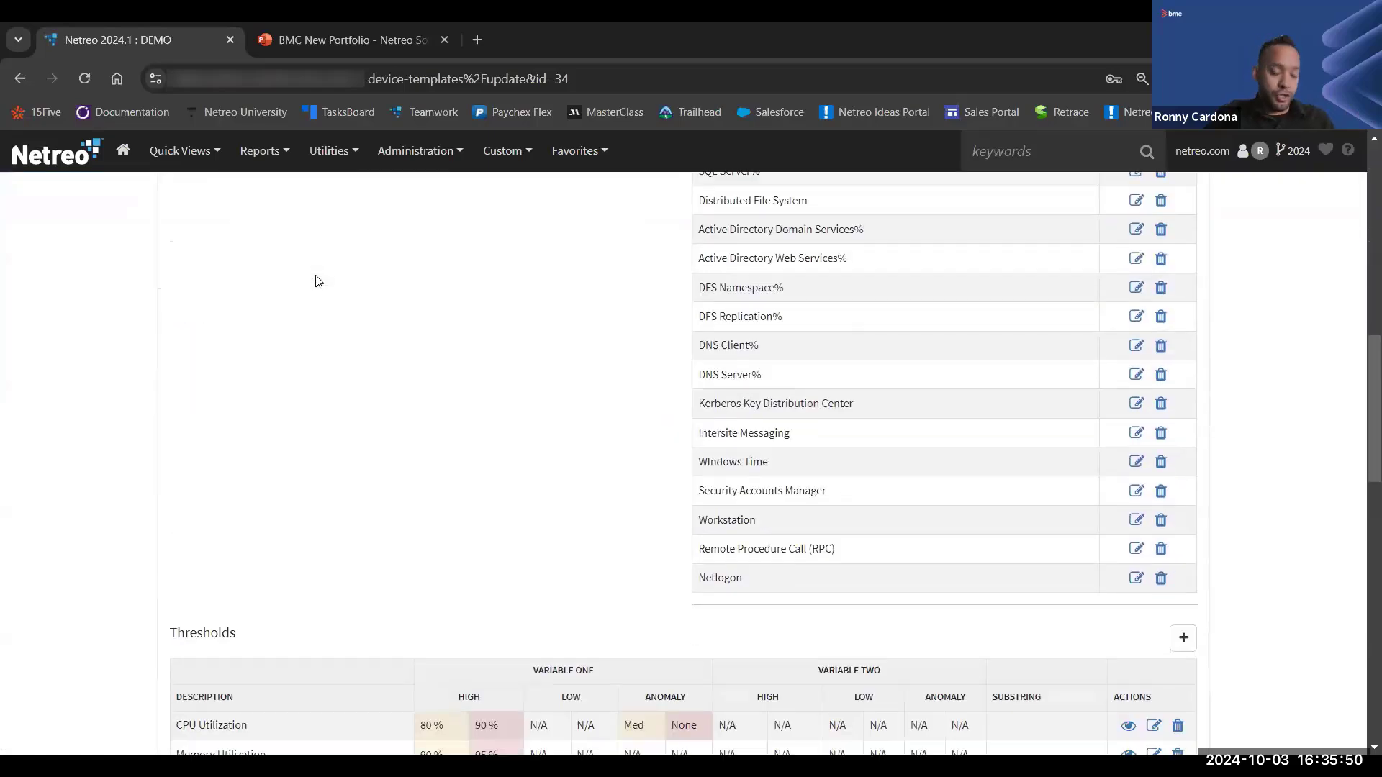
scroll(319, 280, "down", 5)
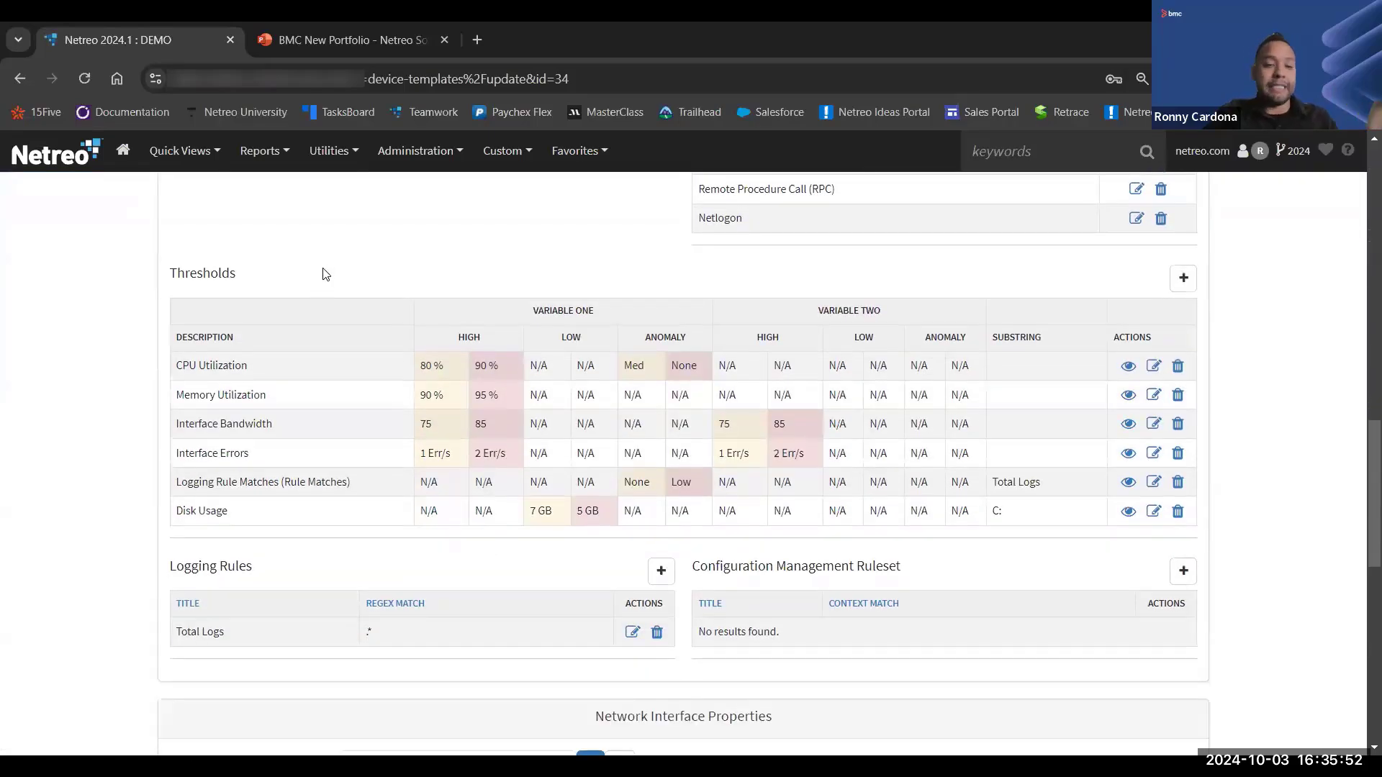
scroll(330, 277, "down", 1)
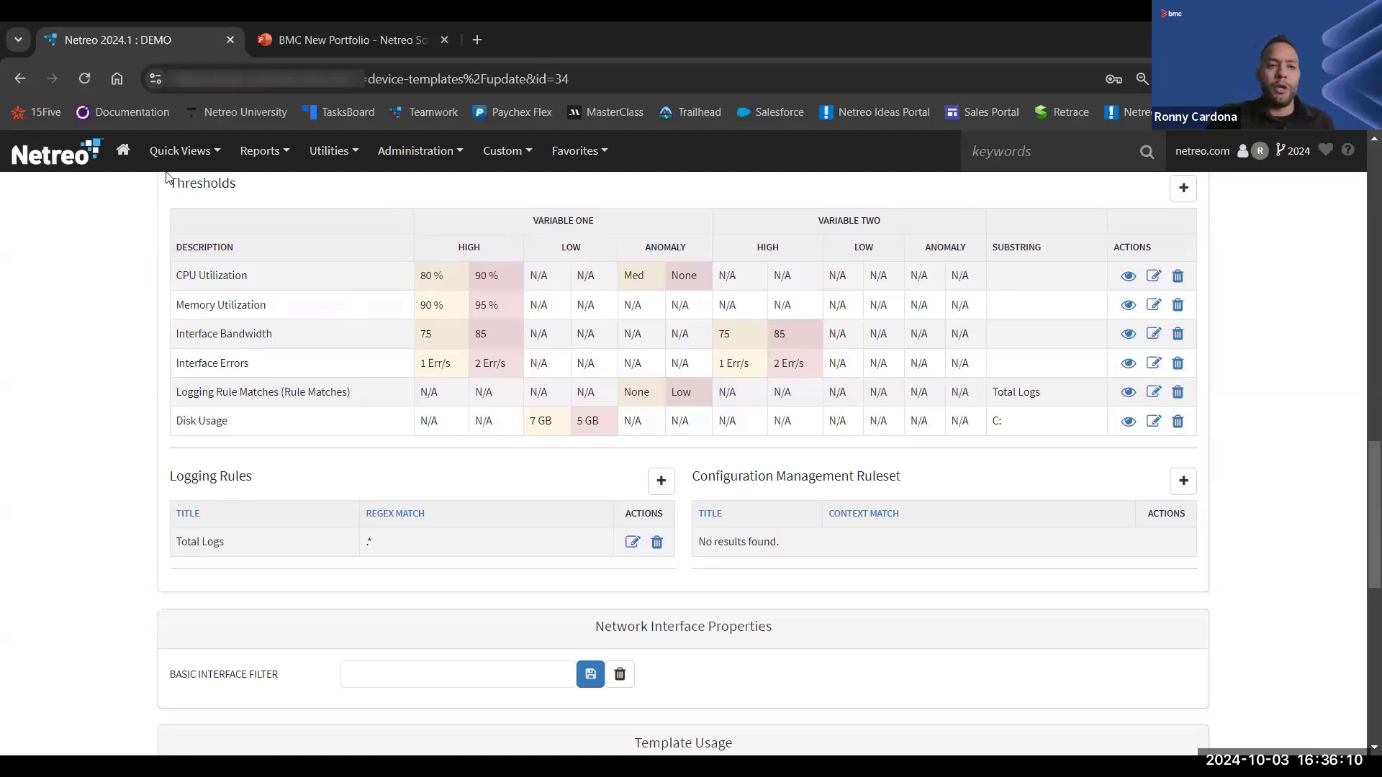
Open the active incidents list and view the Anomaly Round-trip Latency for Flow_Collector incident
left_click(178, 152)
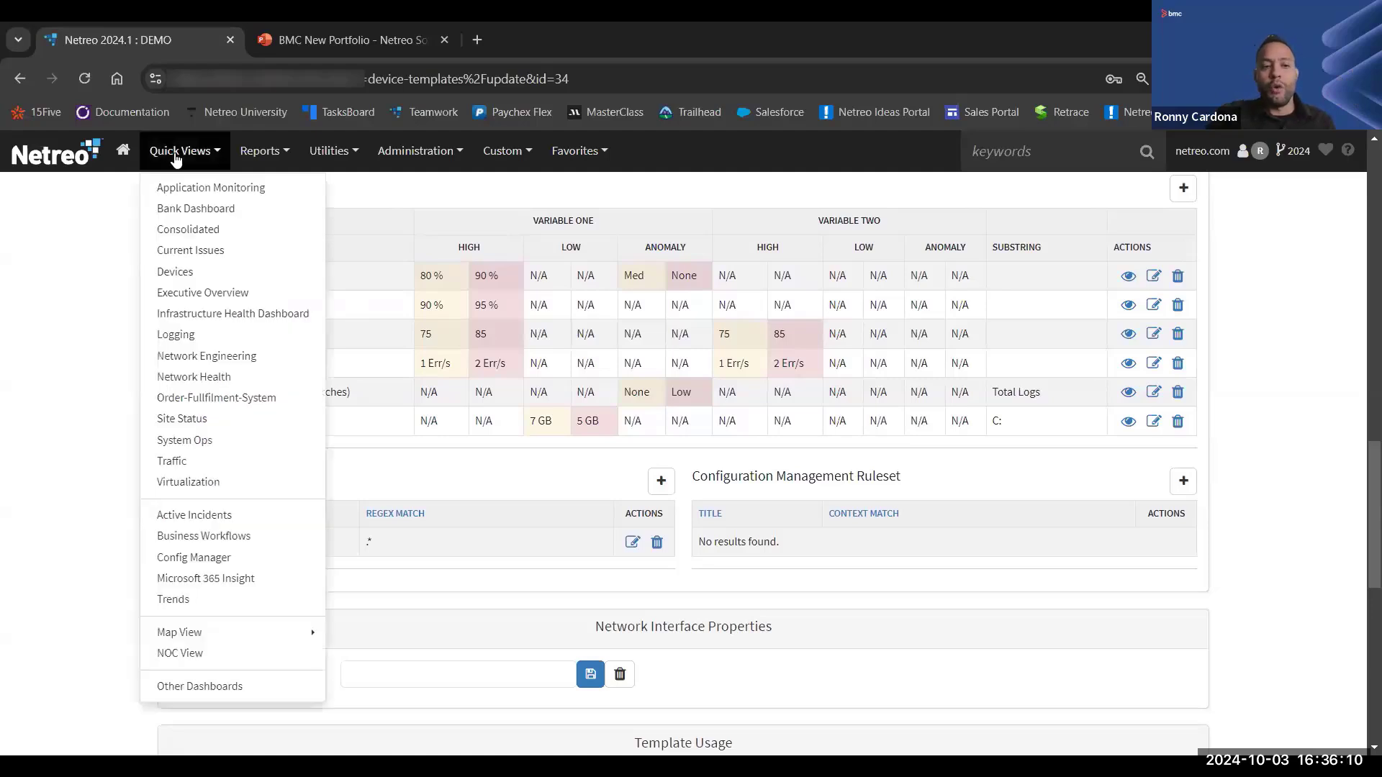
left_click(210, 514)
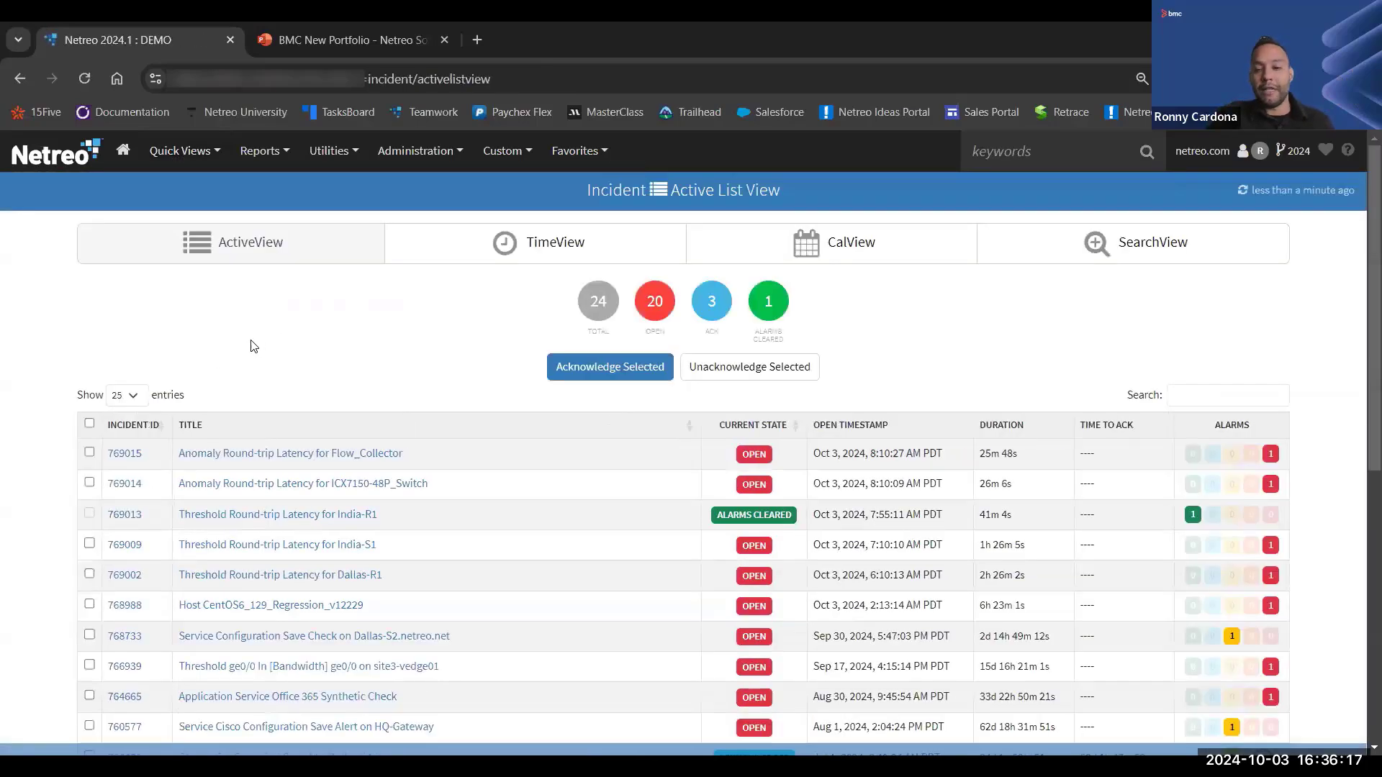
left_click(123, 455)
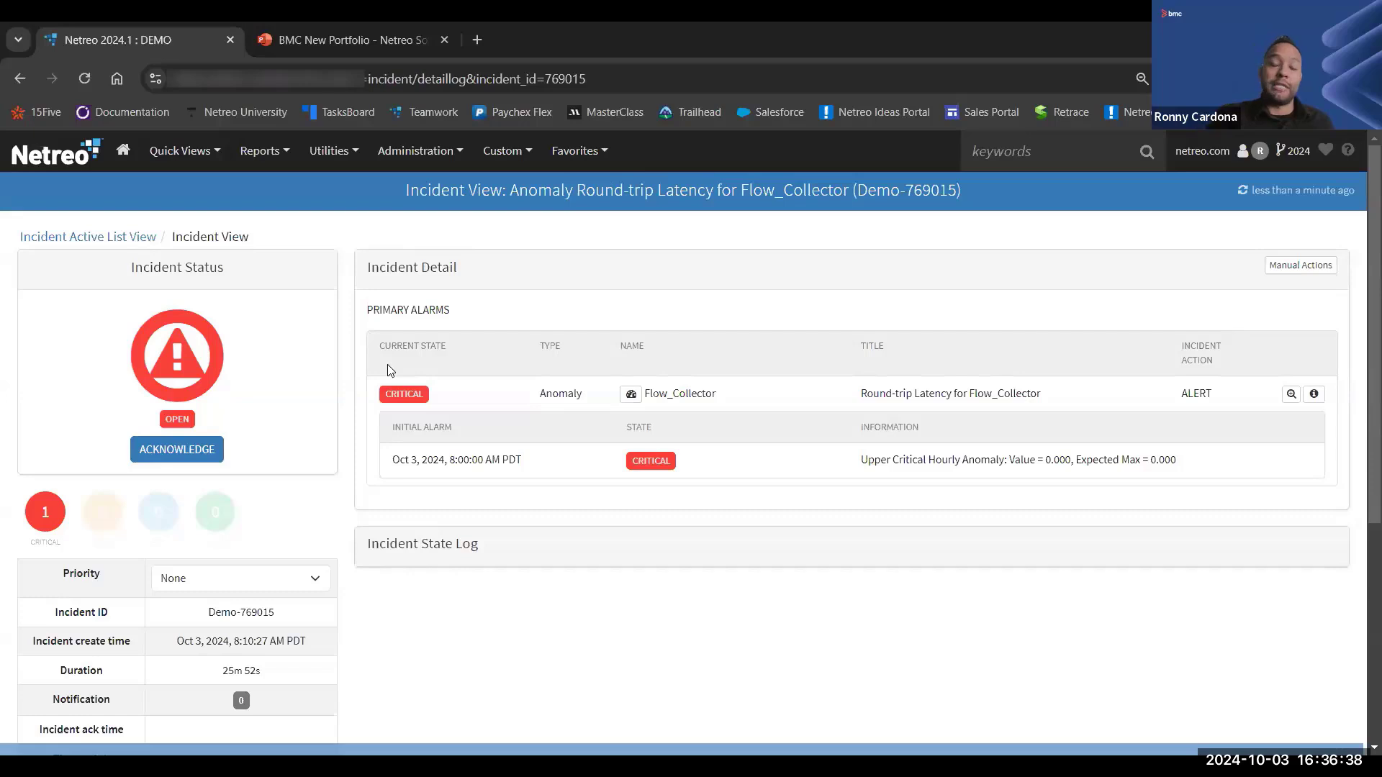
Expand the Incident State Log and review the primary alarm's device name and title
left_click(471, 545)
scroll(633, 531, "down", 3)
scroll(642, 530, "up", 3)
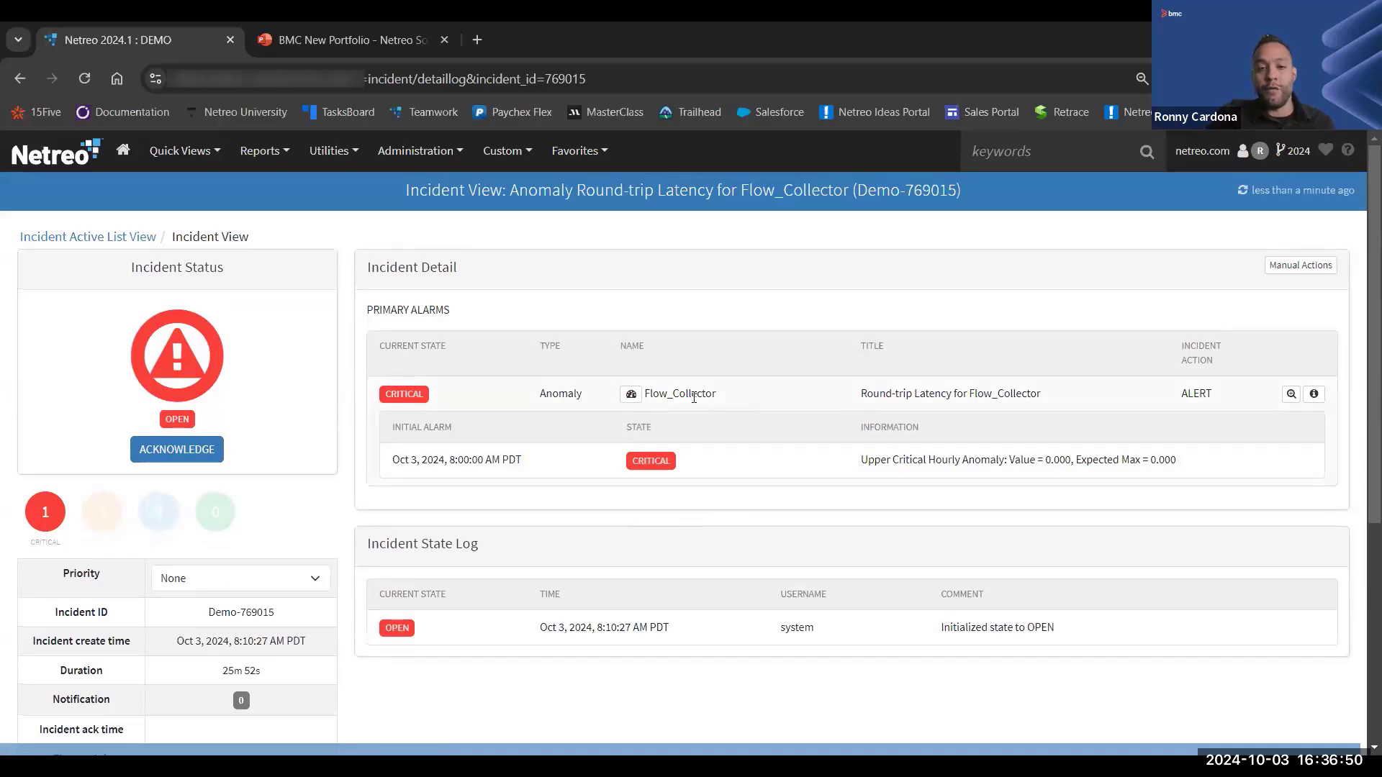
left_click_drag(718, 398, 643, 396)
left_click(722, 306)
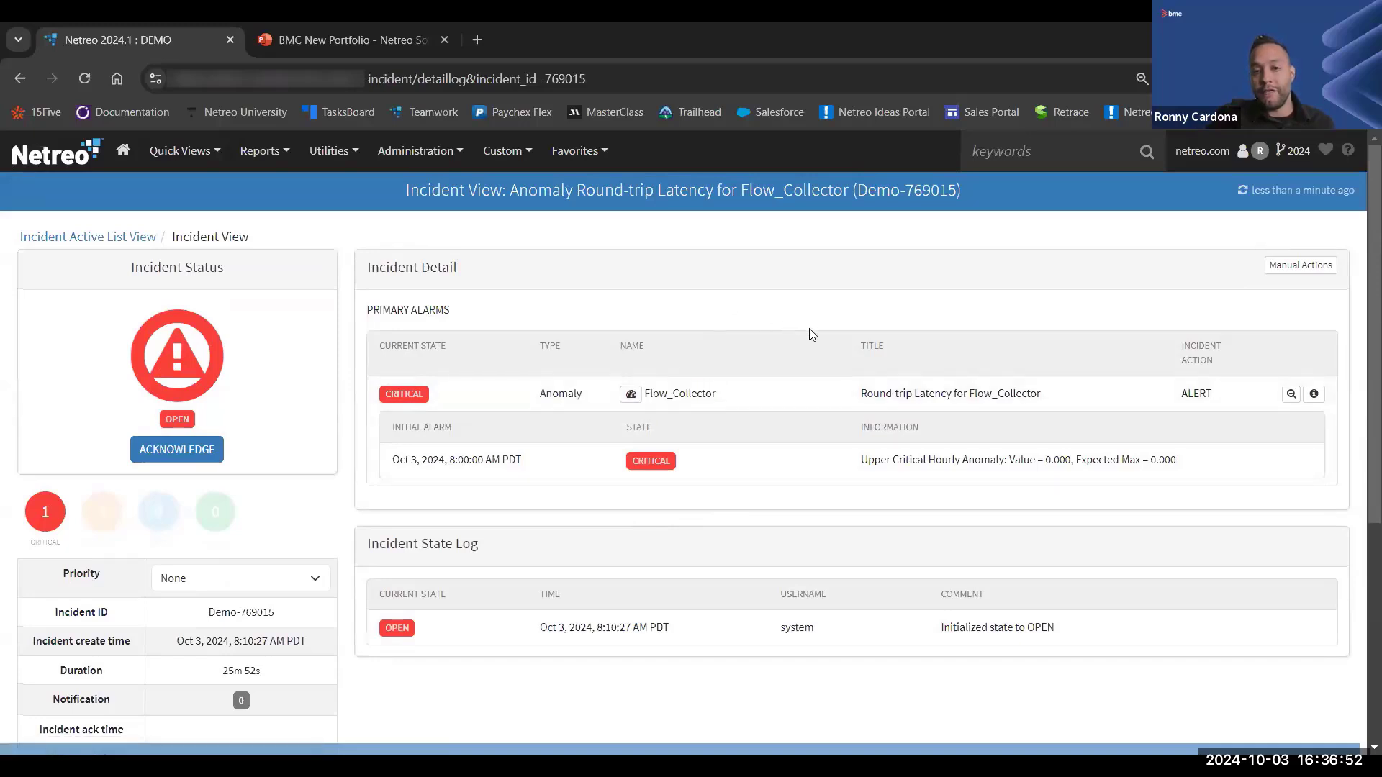
left_click_drag(857, 396, 1002, 396)
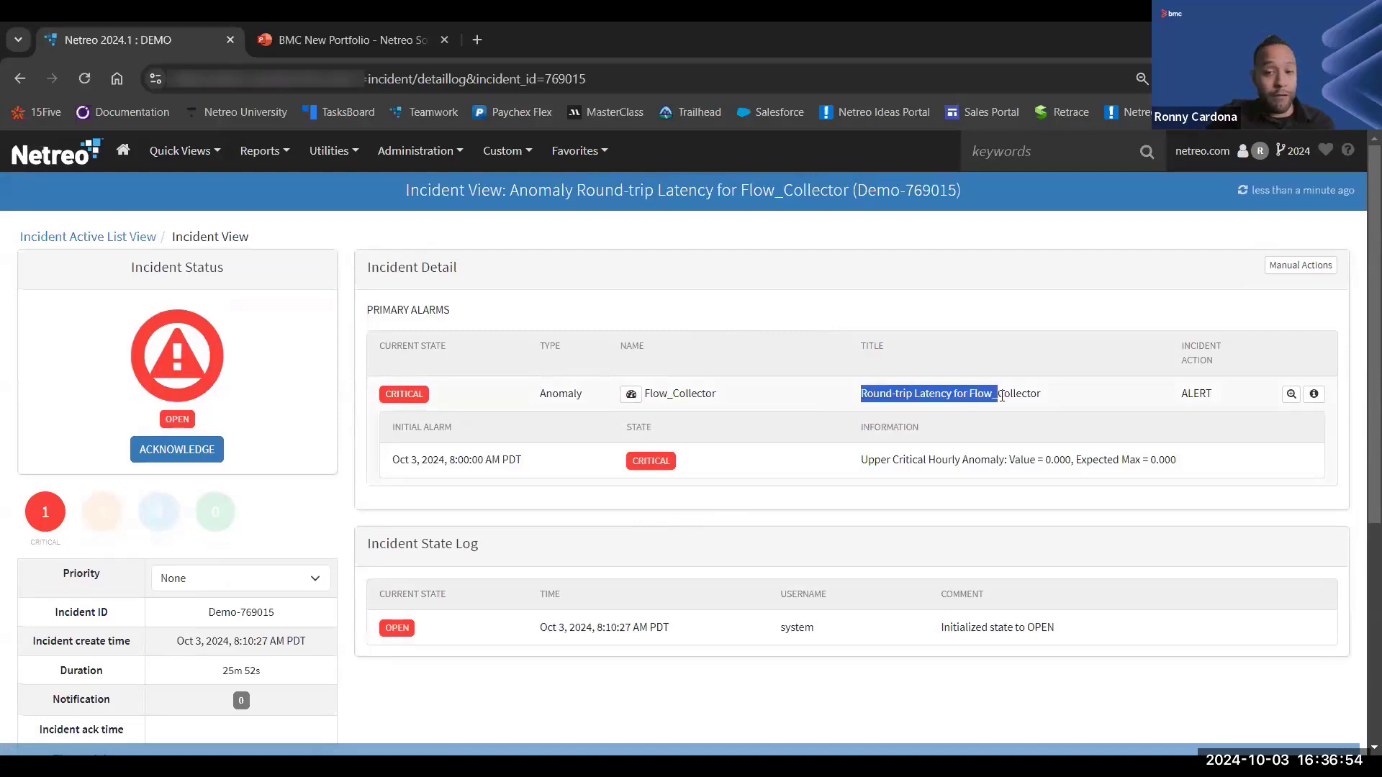
left_click(970, 324)
Examine the alarm's anomaly information along with the incident's status, acknowledgement and notification details
scroll(975, 346, "down", 1)
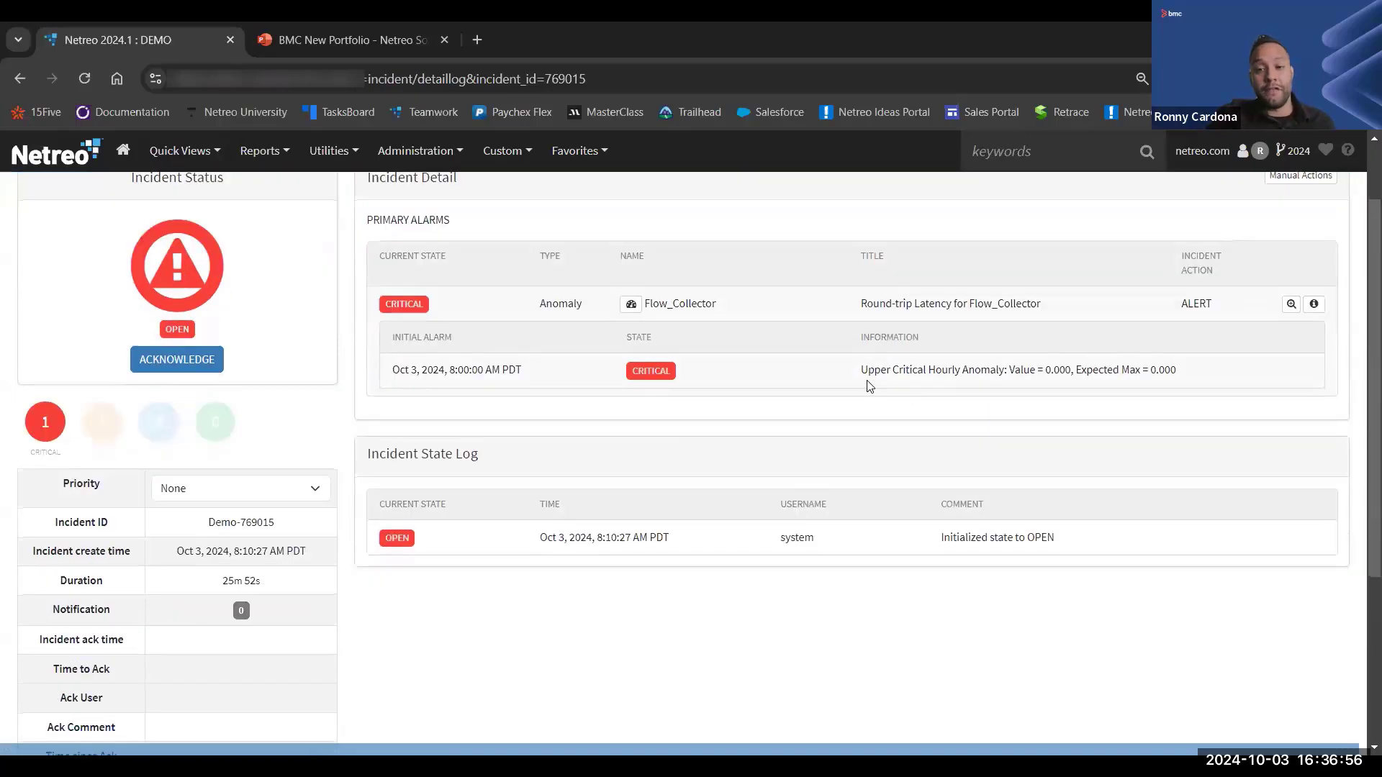
left_click_drag(860, 369, 1117, 370)
left_click(1226, 384)
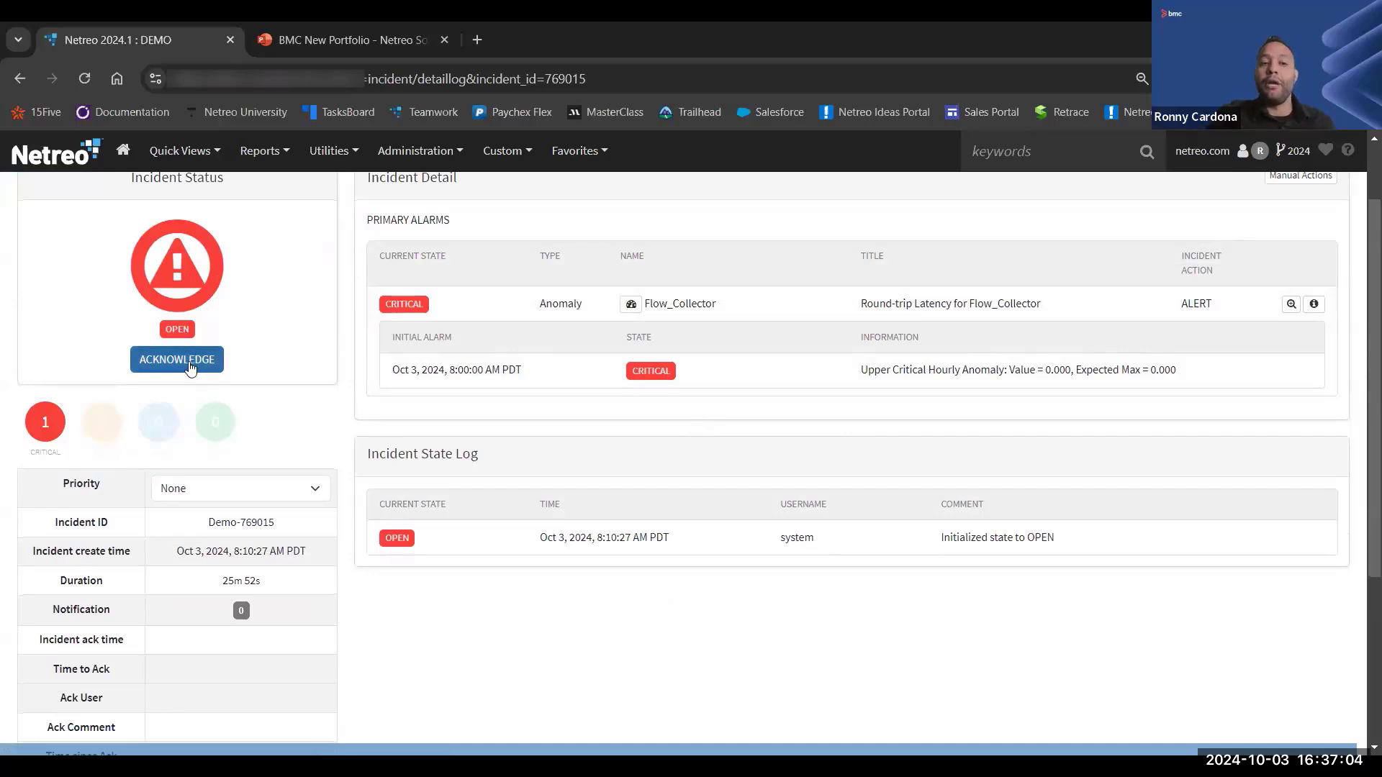
scroll(698, 443, "up", 2)
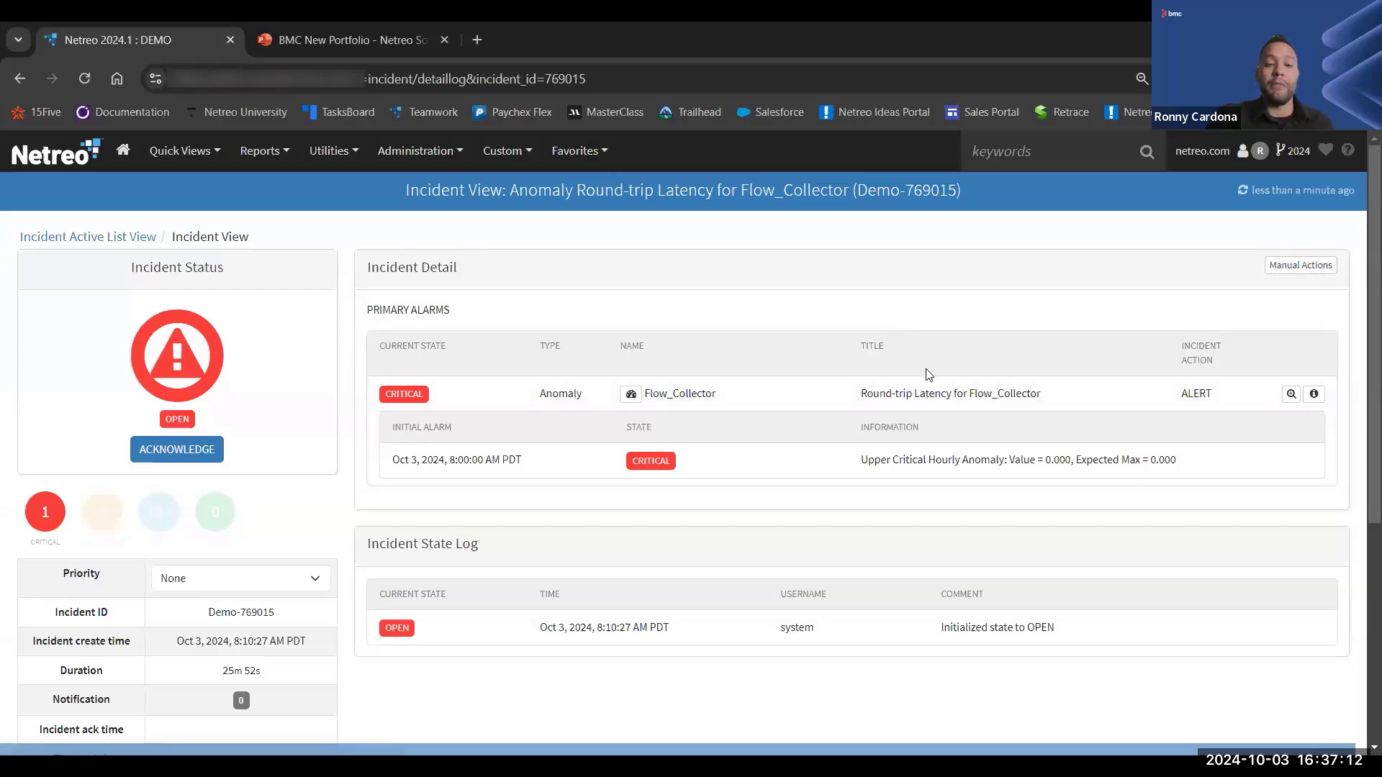
scroll(925, 371, "down", 3)
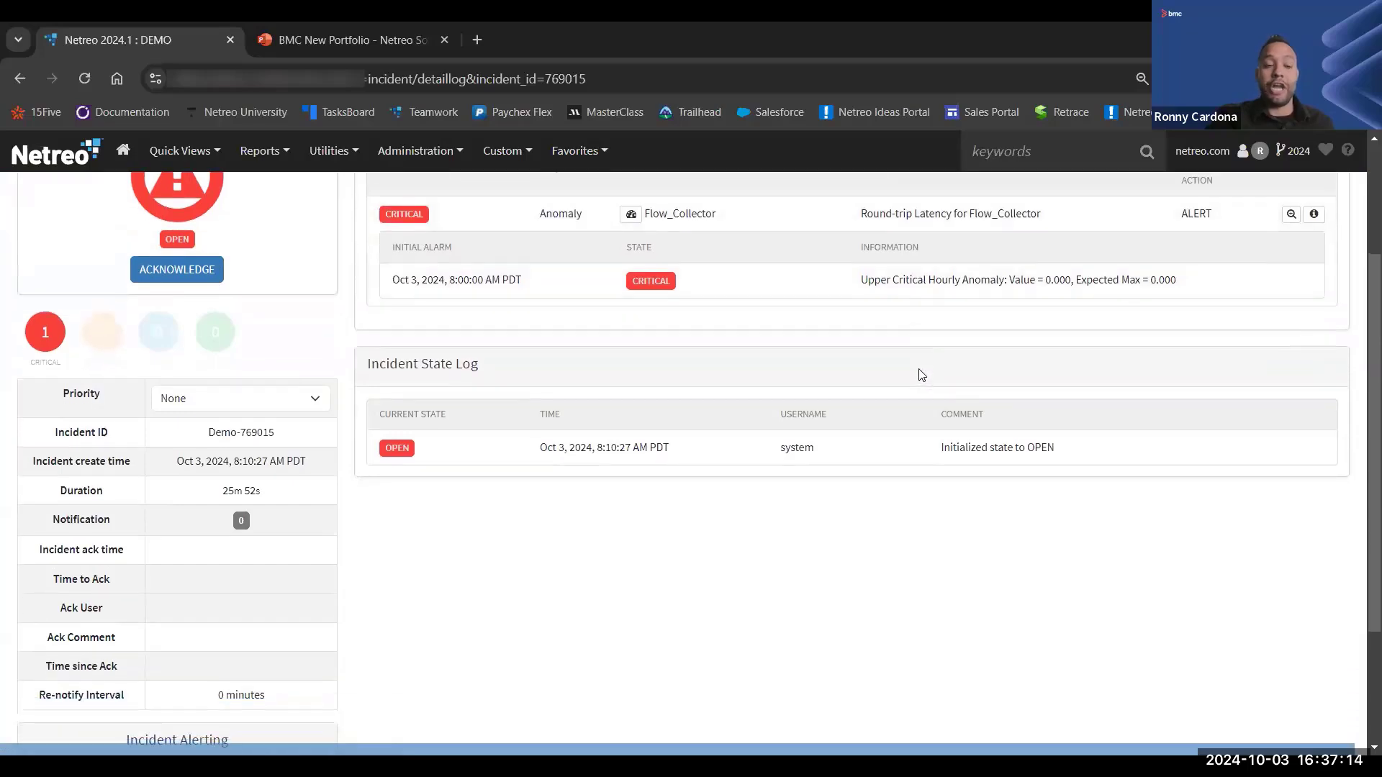
scroll(917, 371, "up", 3)
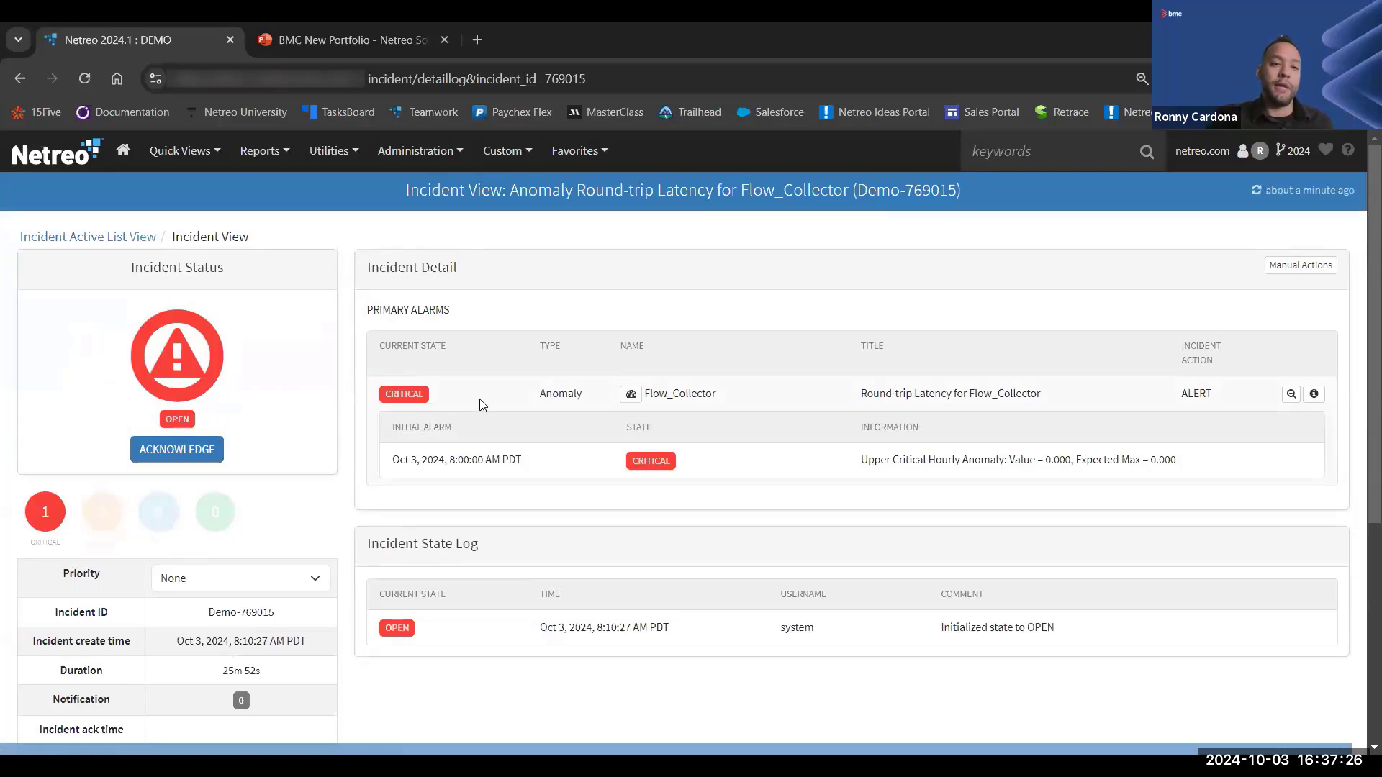
left_click(243, 152)
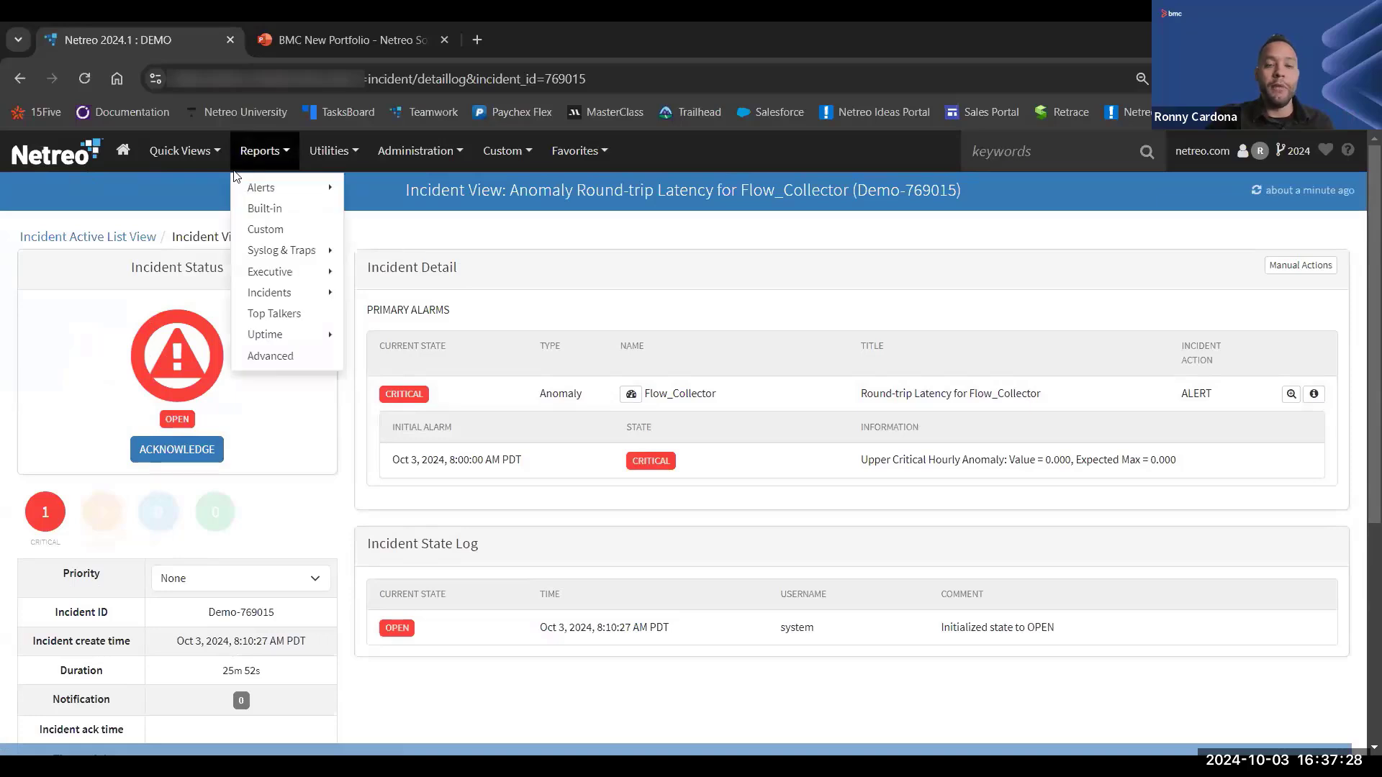
left_click(401, 260)
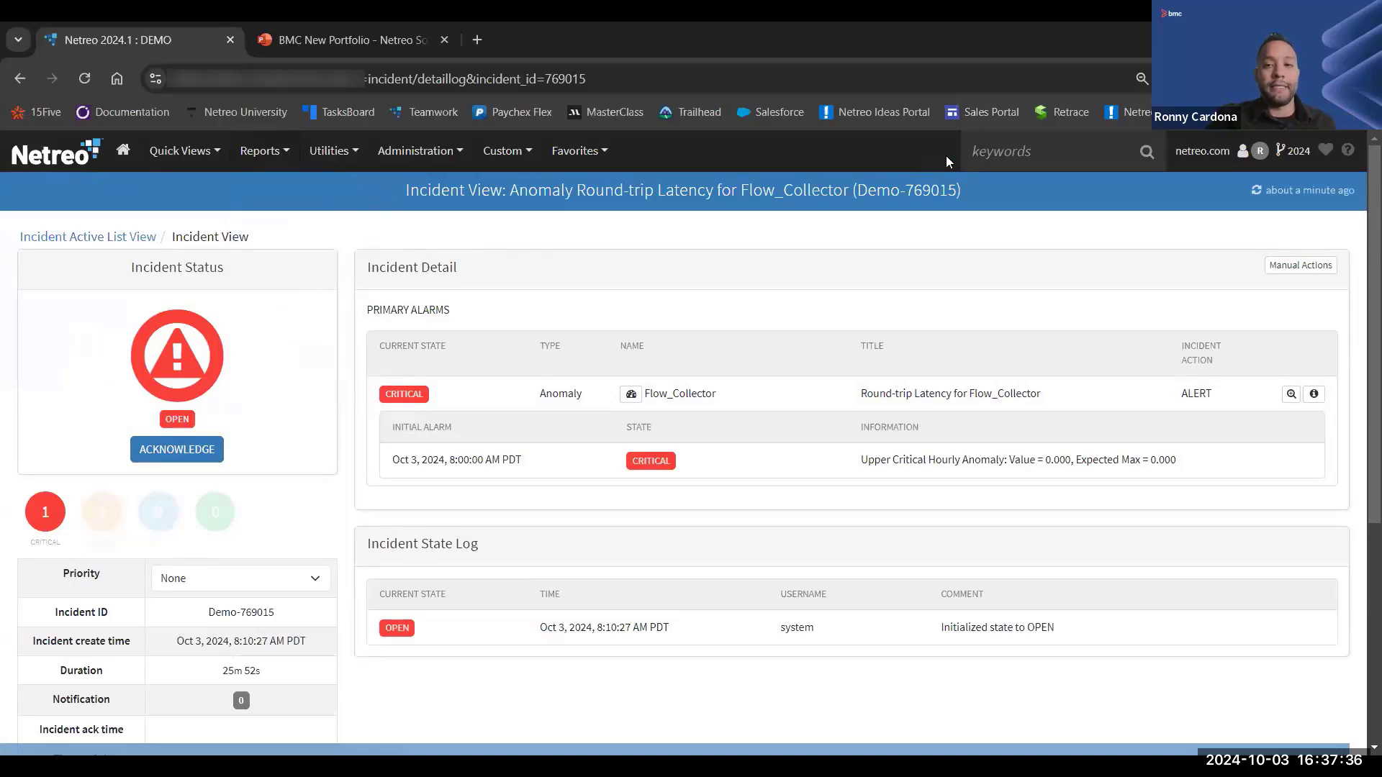
Run a global search for "India" and look through the result categories from Device to External KB
left_click(995, 157)
type("India")
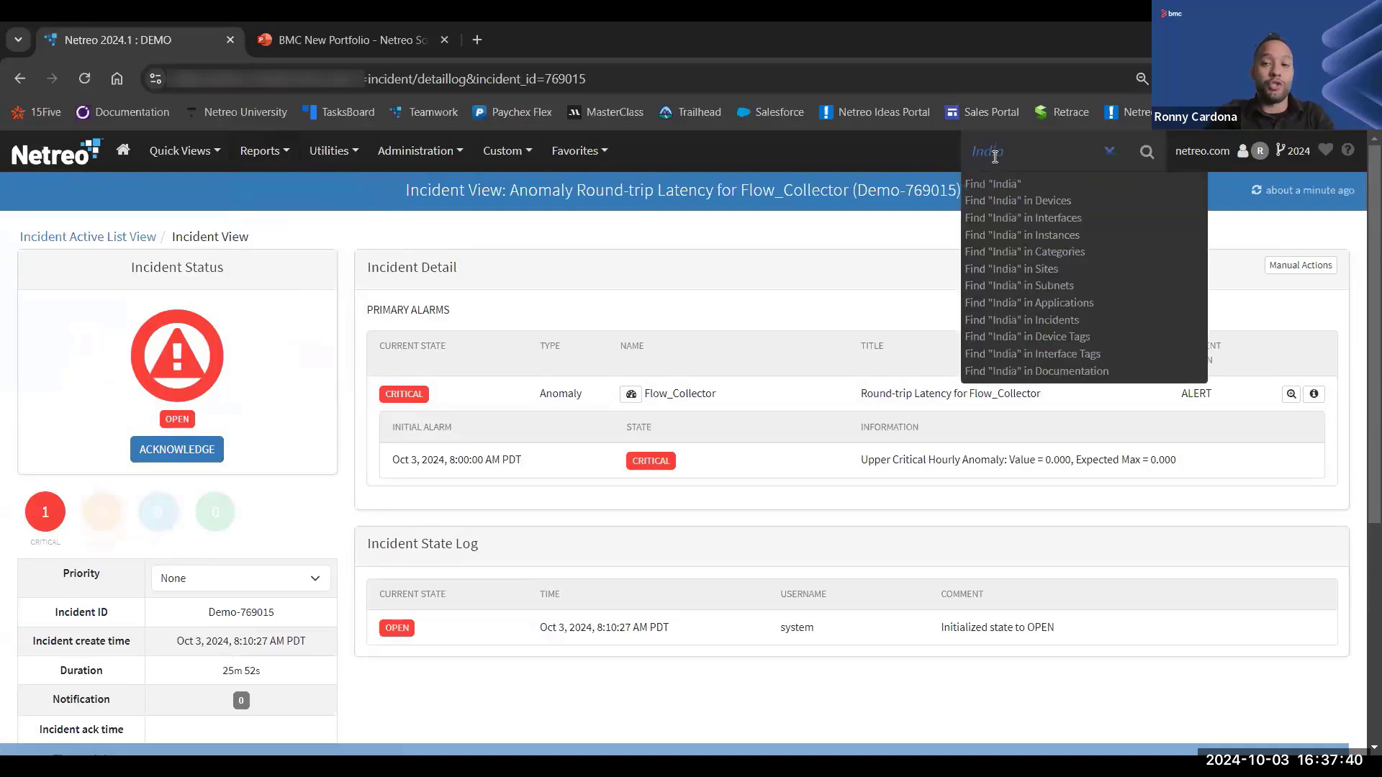
key("Return")
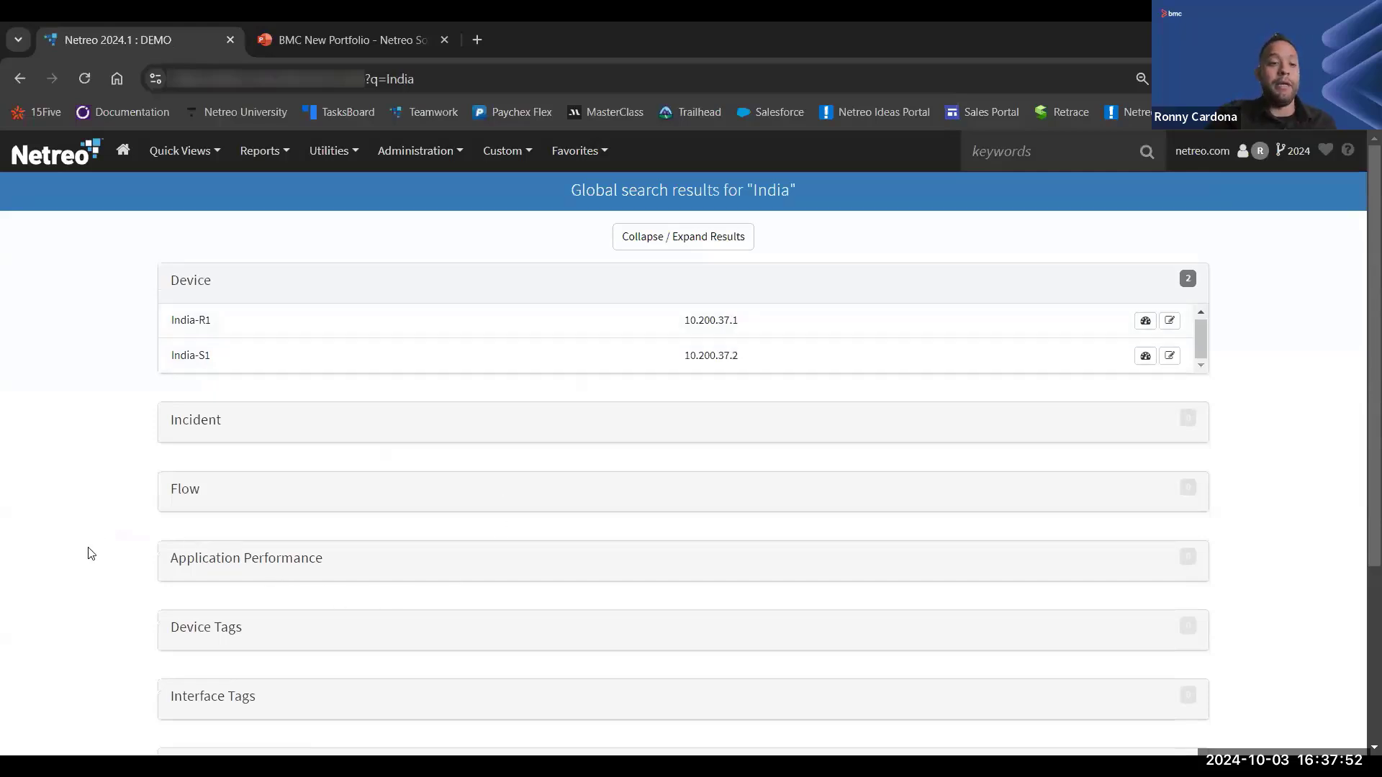
scroll(108, 602, "down", 5)
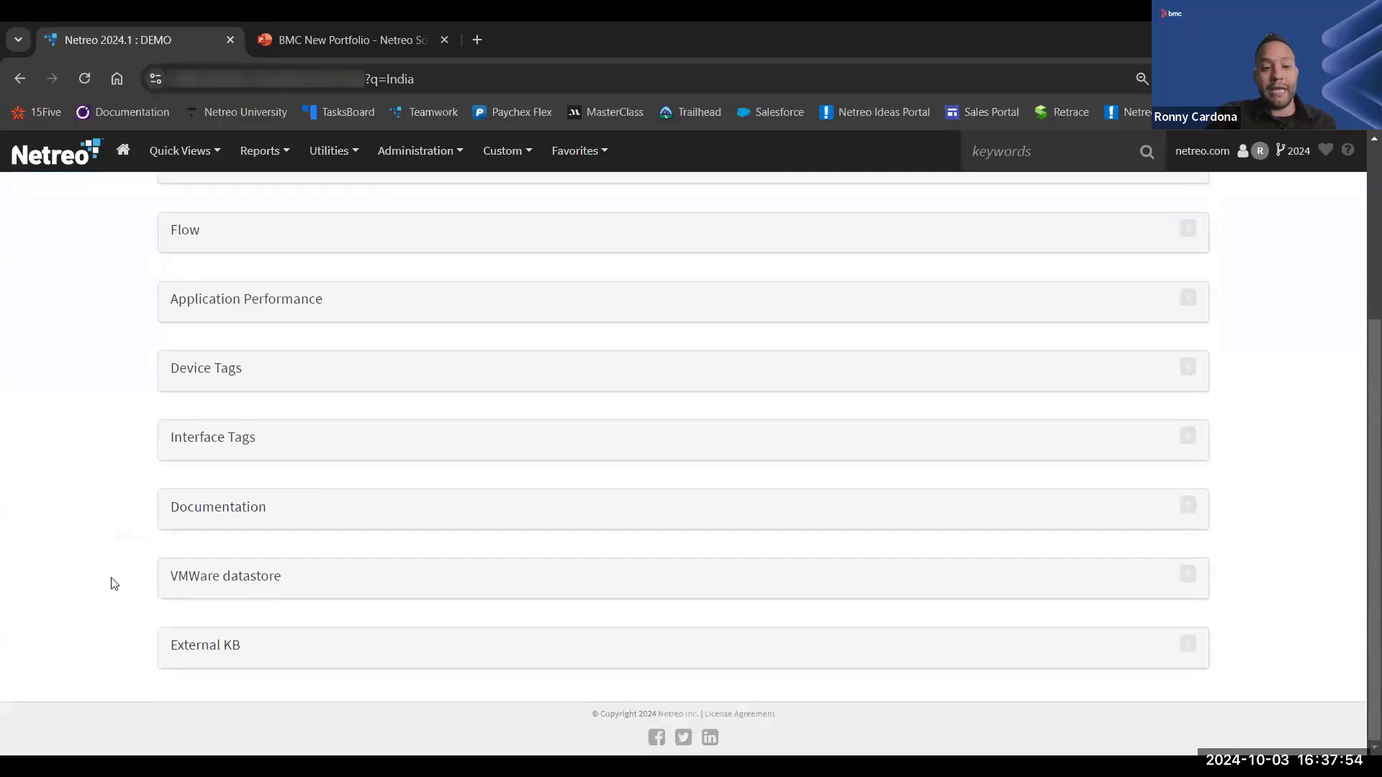
scroll(114, 584, "up", 1)
scroll(123, 574, "down", 2)
scroll(129, 578, "up", 4)
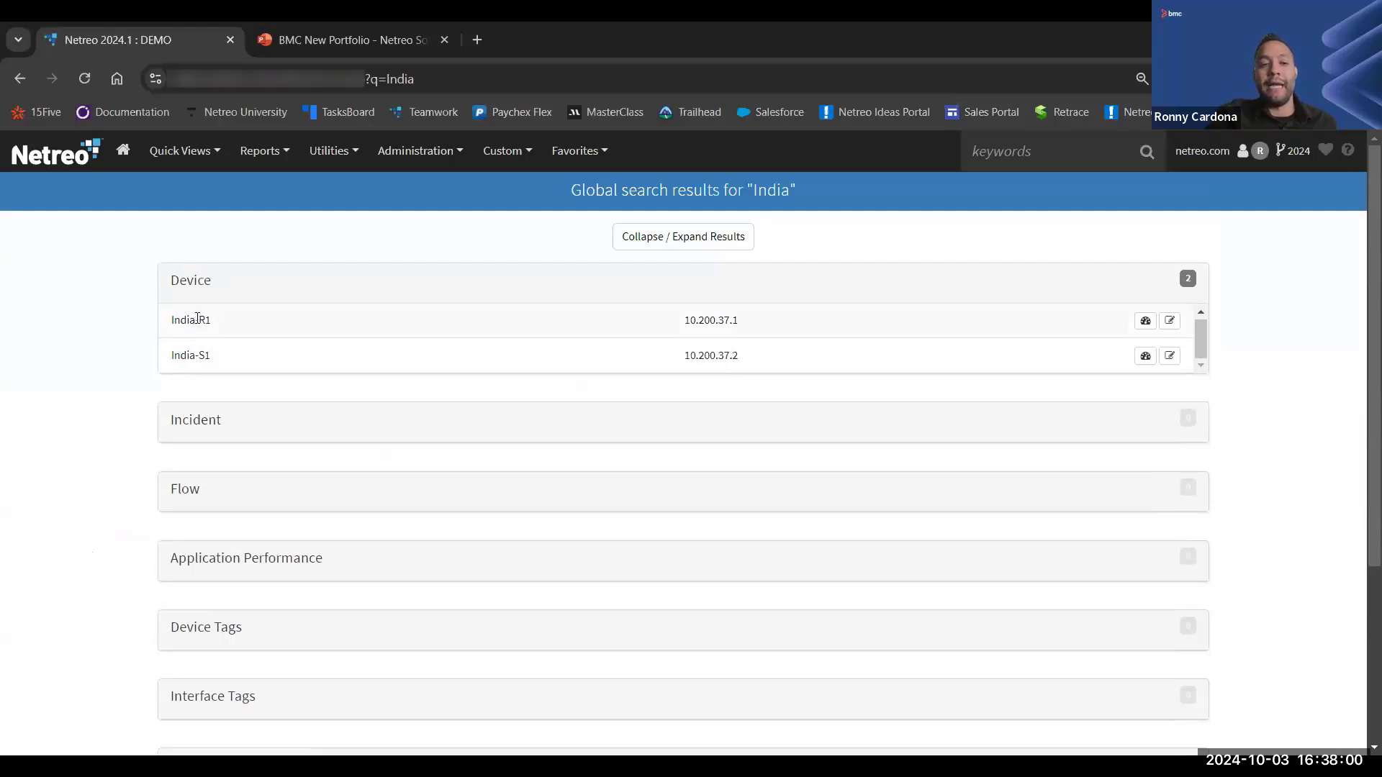
Open the India-R1 device dashboard and review its overview of interfaces, bandwidth and current issues
left_click(1147, 323)
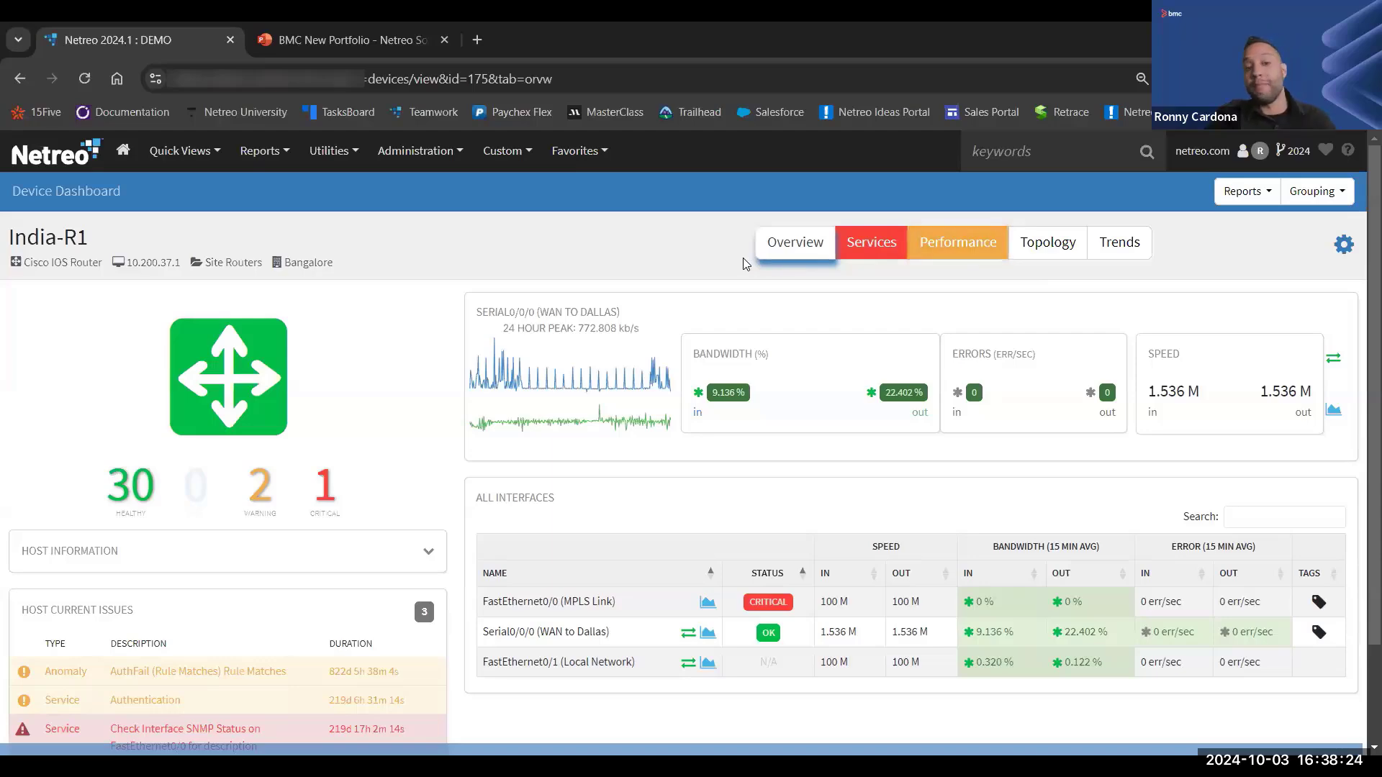
scroll(658, 304, "down", 2)
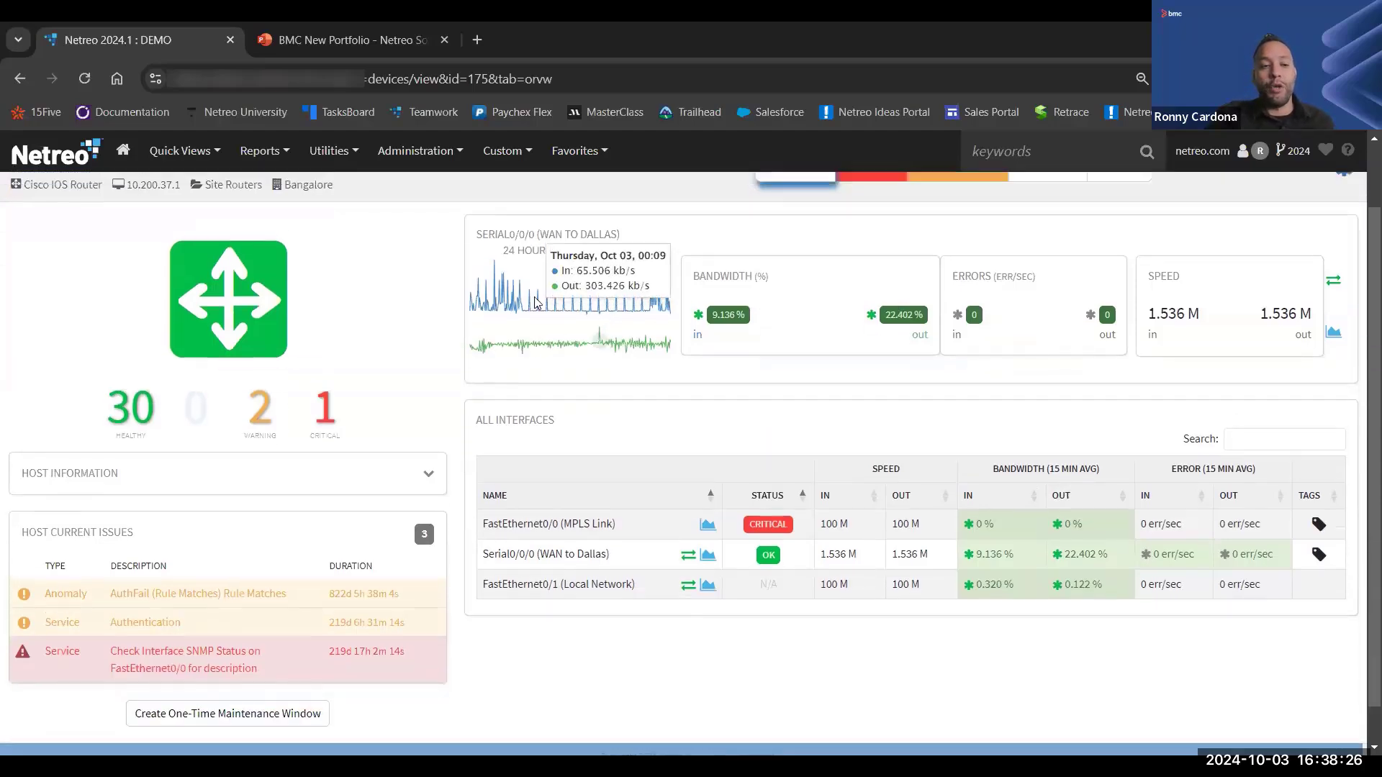
scroll(657, 305, "up", 2)
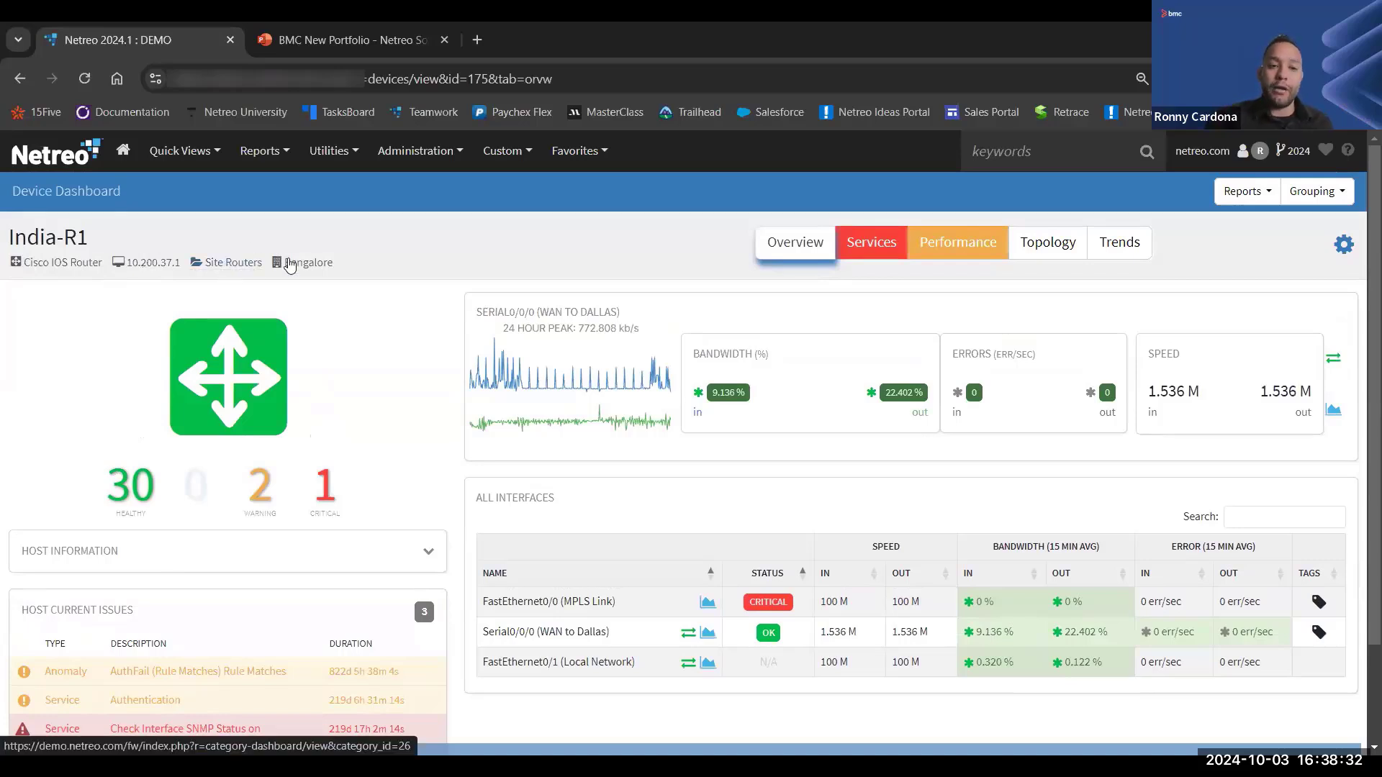
scroll(373, 303, "down", 2)
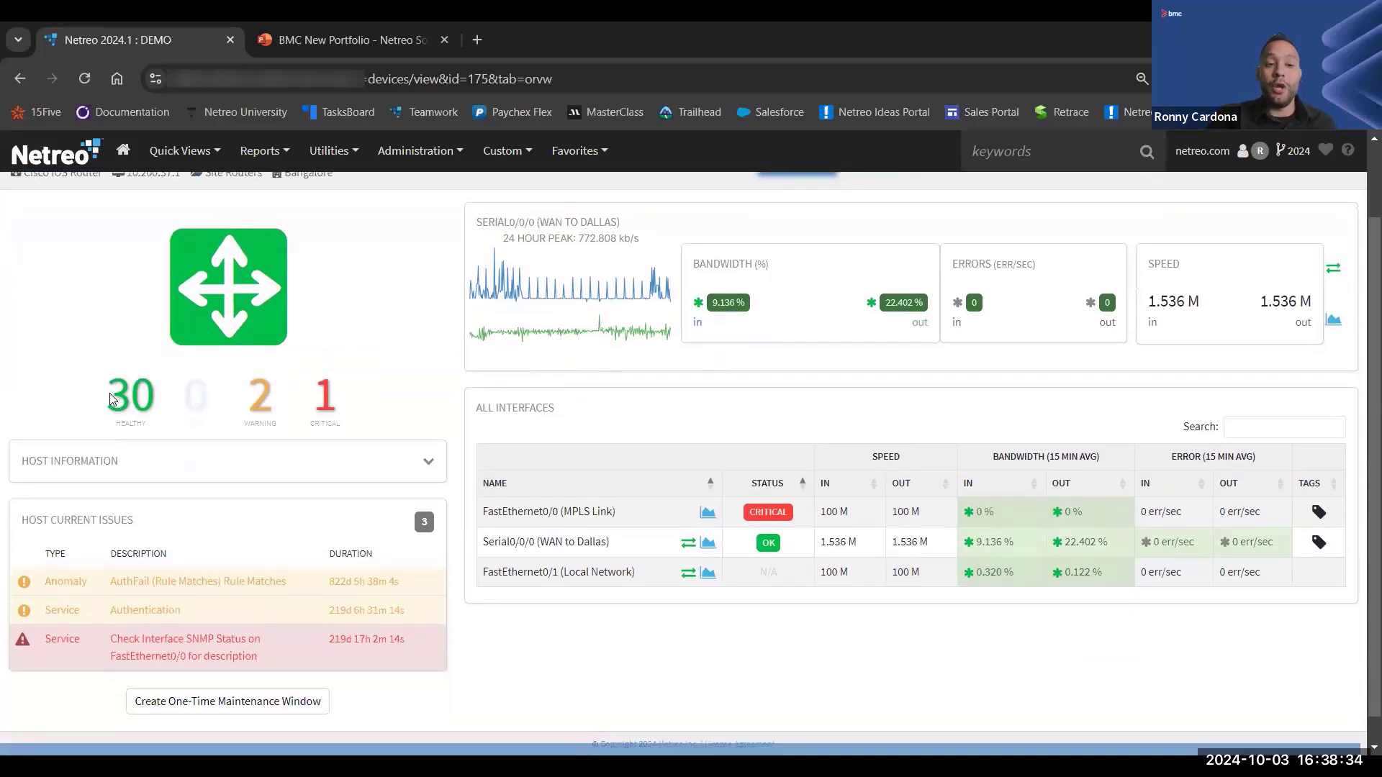
Review India-R1's healthy, warning and critical counts, and expand its Host Information to examine the device details
left_click_drag(109, 393, 144, 398)
left_click_drag(245, 398, 336, 395)
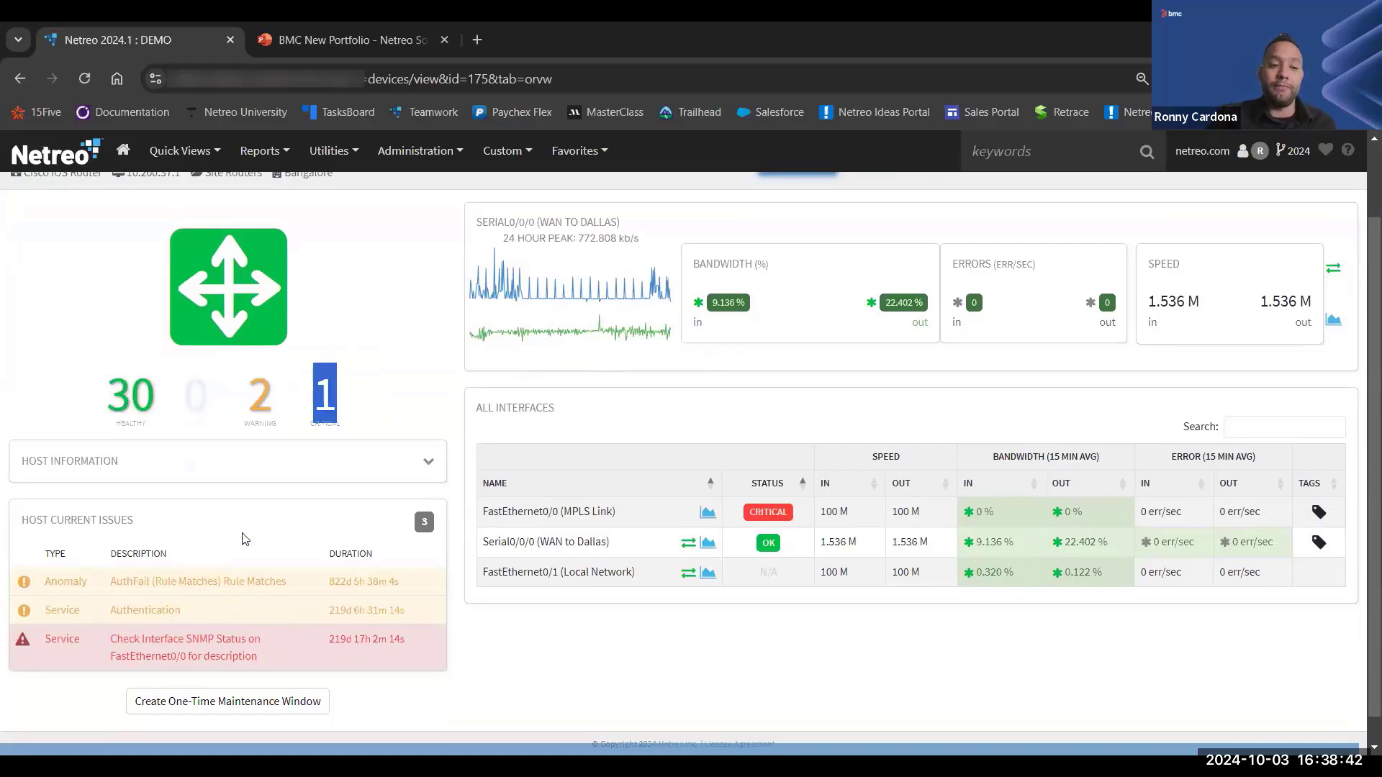
left_click(396, 474)
scroll(574, 559, "down", 4)
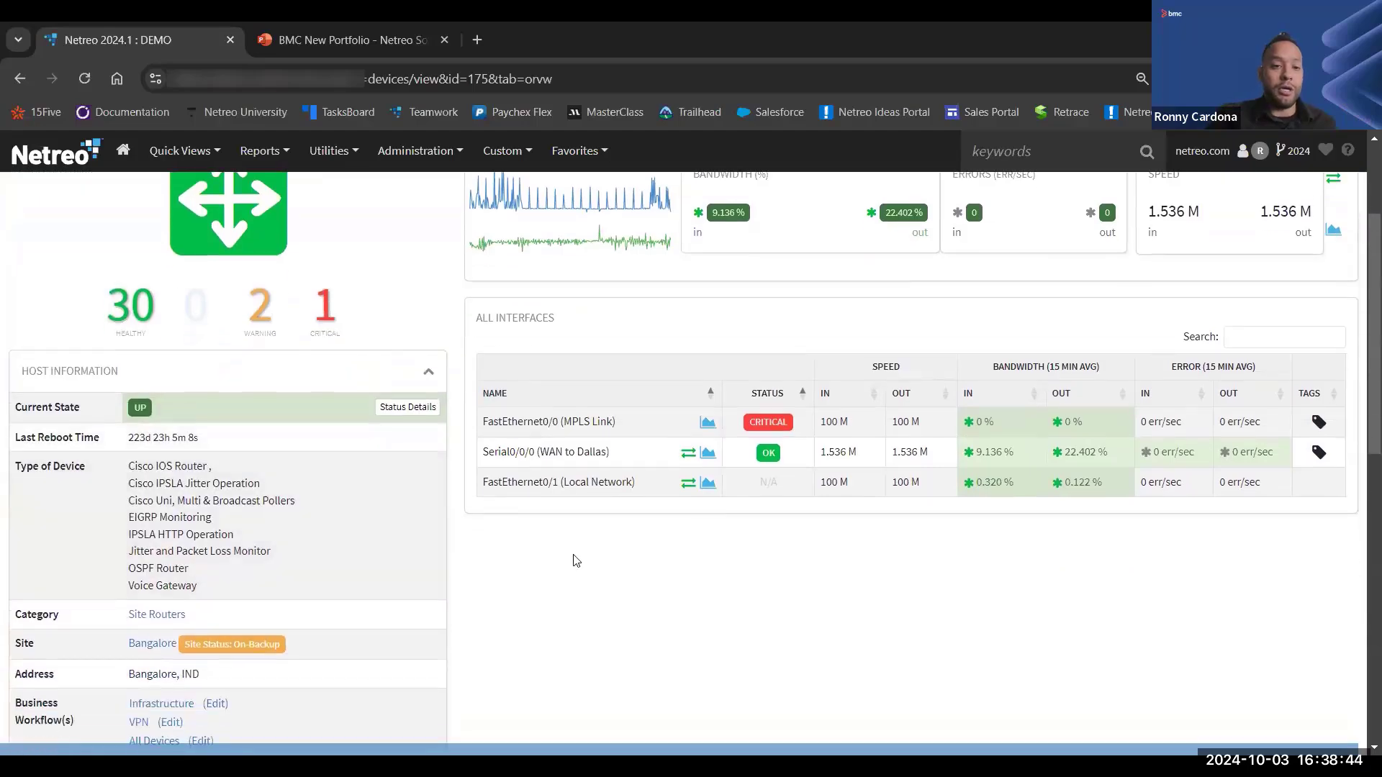
Examine India-R1's host information, from device type, site and business workflows to uptime, serial number, description and device attributes
scroll(590, 561, "up", 1)
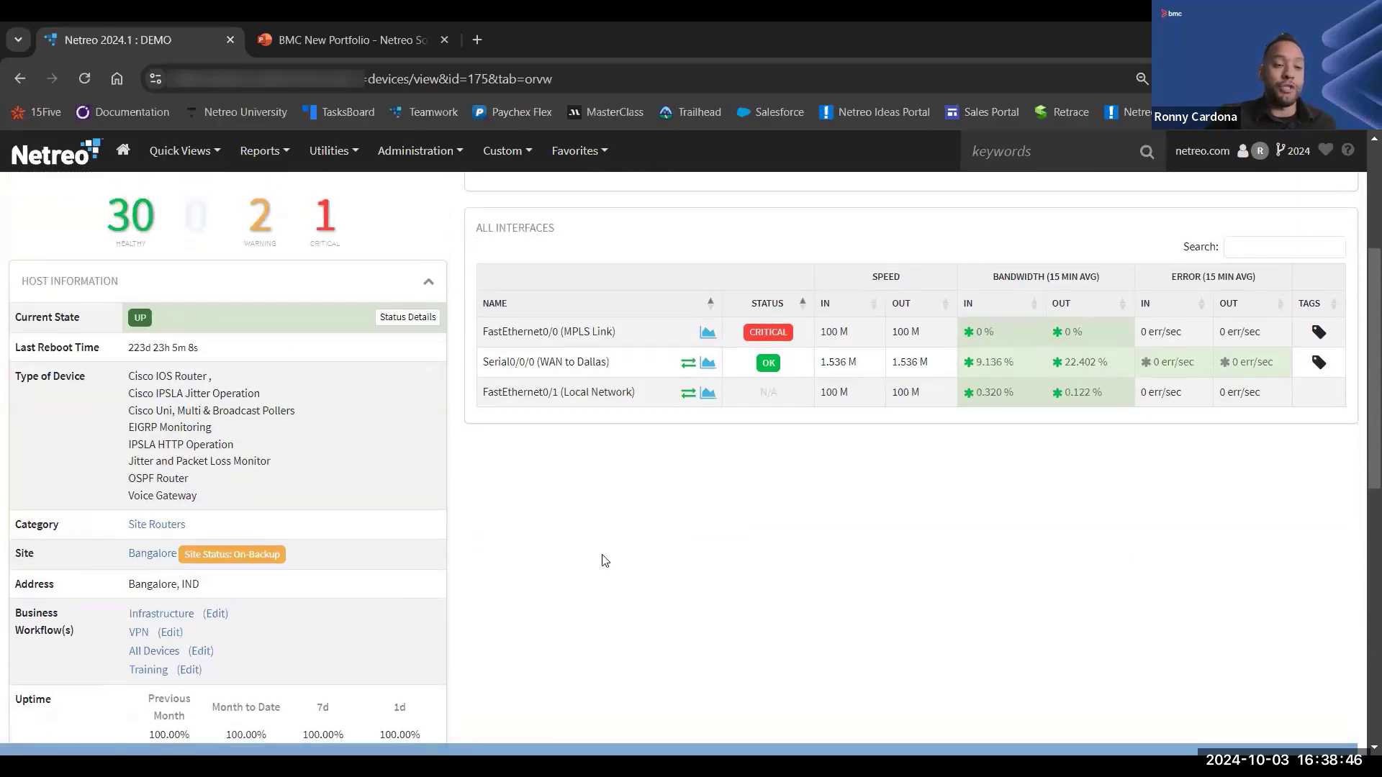
scroll(598, 560, "down", 1)
scroll(606, 558, "down", 1)
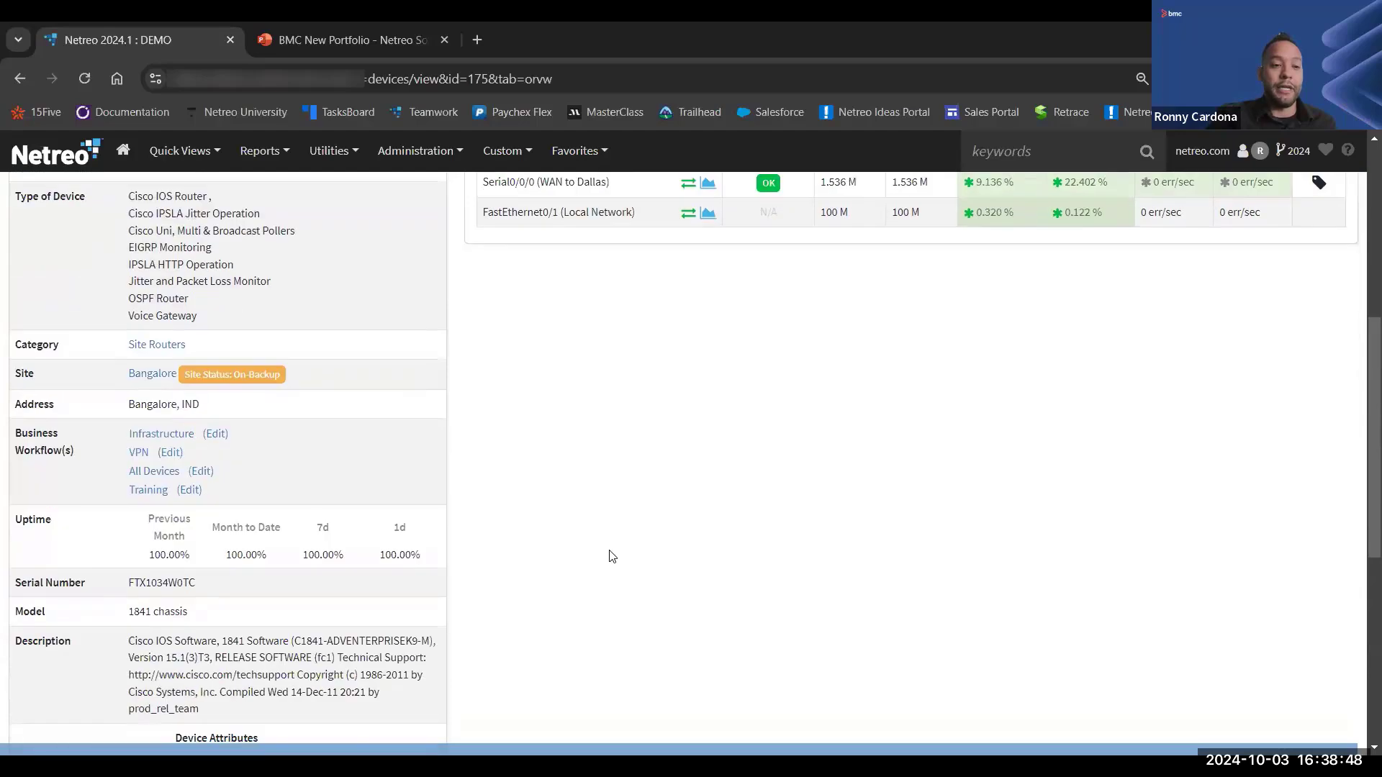
scroll(607, 556, "up", 1)
scroll(610, 556, "down", 1)
scroll(610, 556, "down", 3)
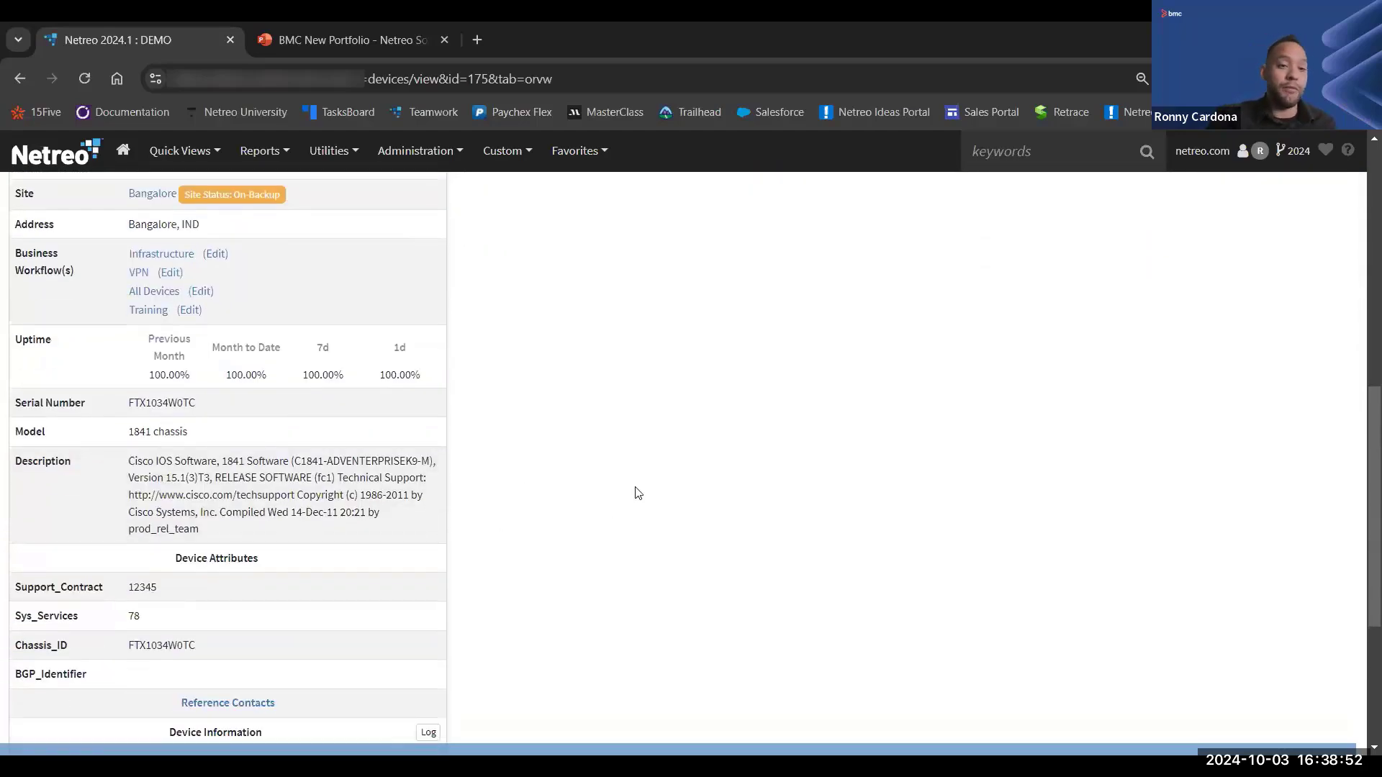
scroll(617, 500, "down", 2)
scroll(605, 512, "up", 5)
scroll(709, 468, "up", 3)
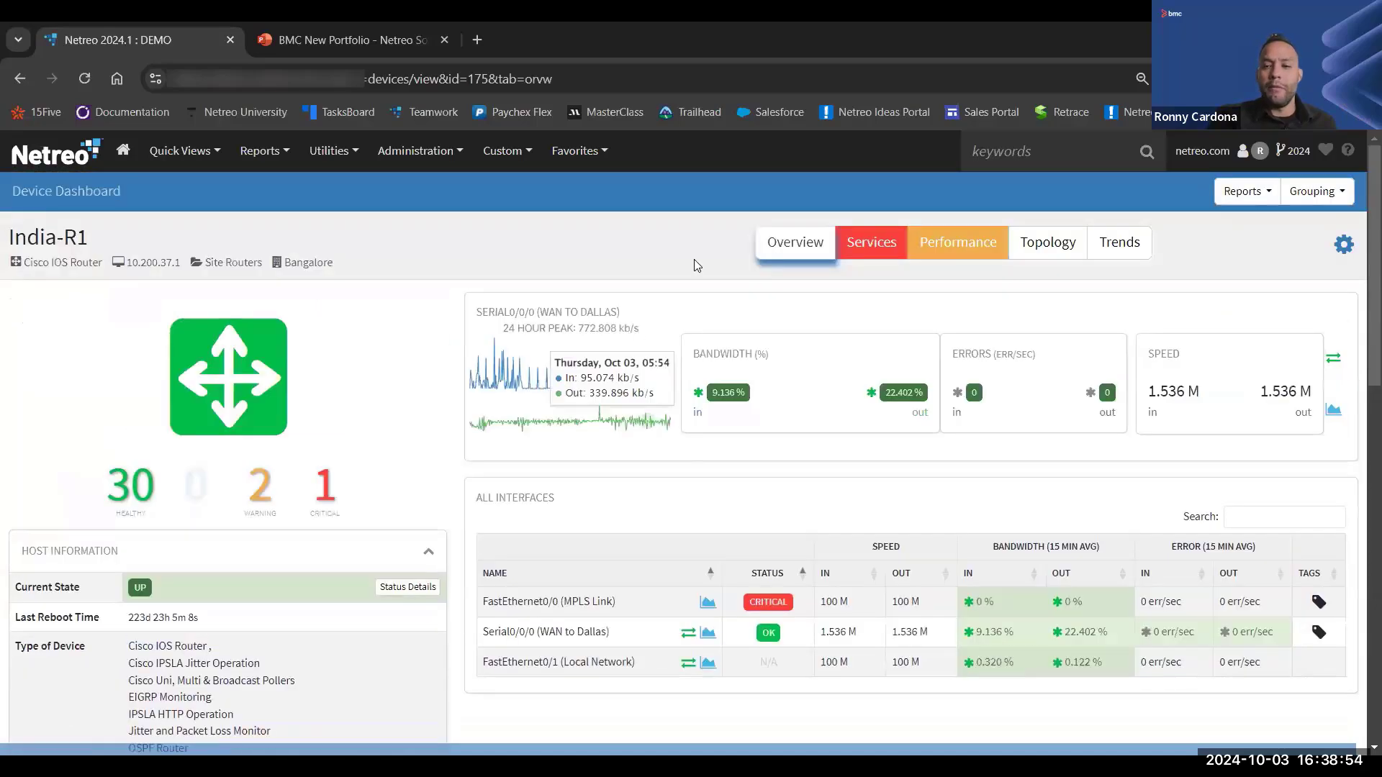
Open India-R1's performance view and expand the Traffic IN and Traffic OUT sections under Application Traffic
left_click(968, 245)
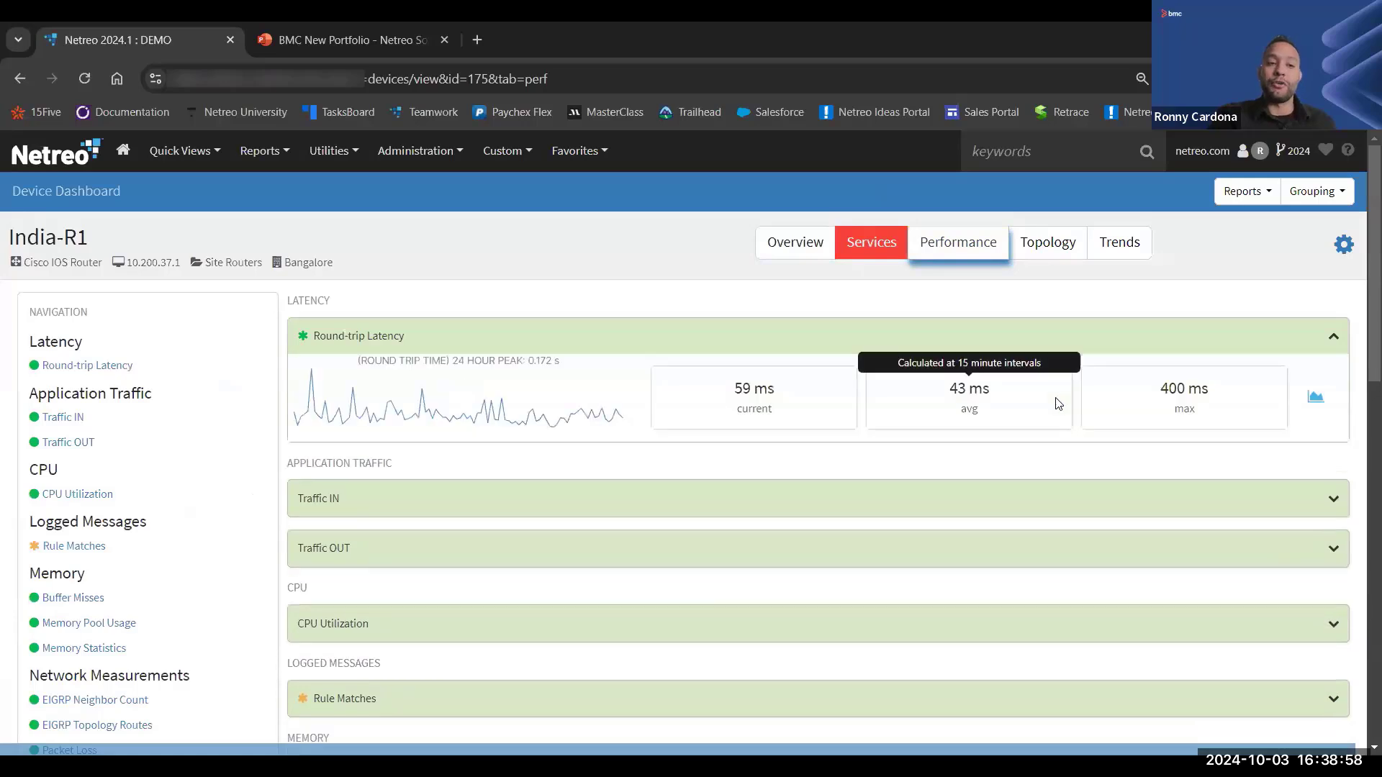
left_click(1333, 499)
scroll(1195, 493, "down", 3)
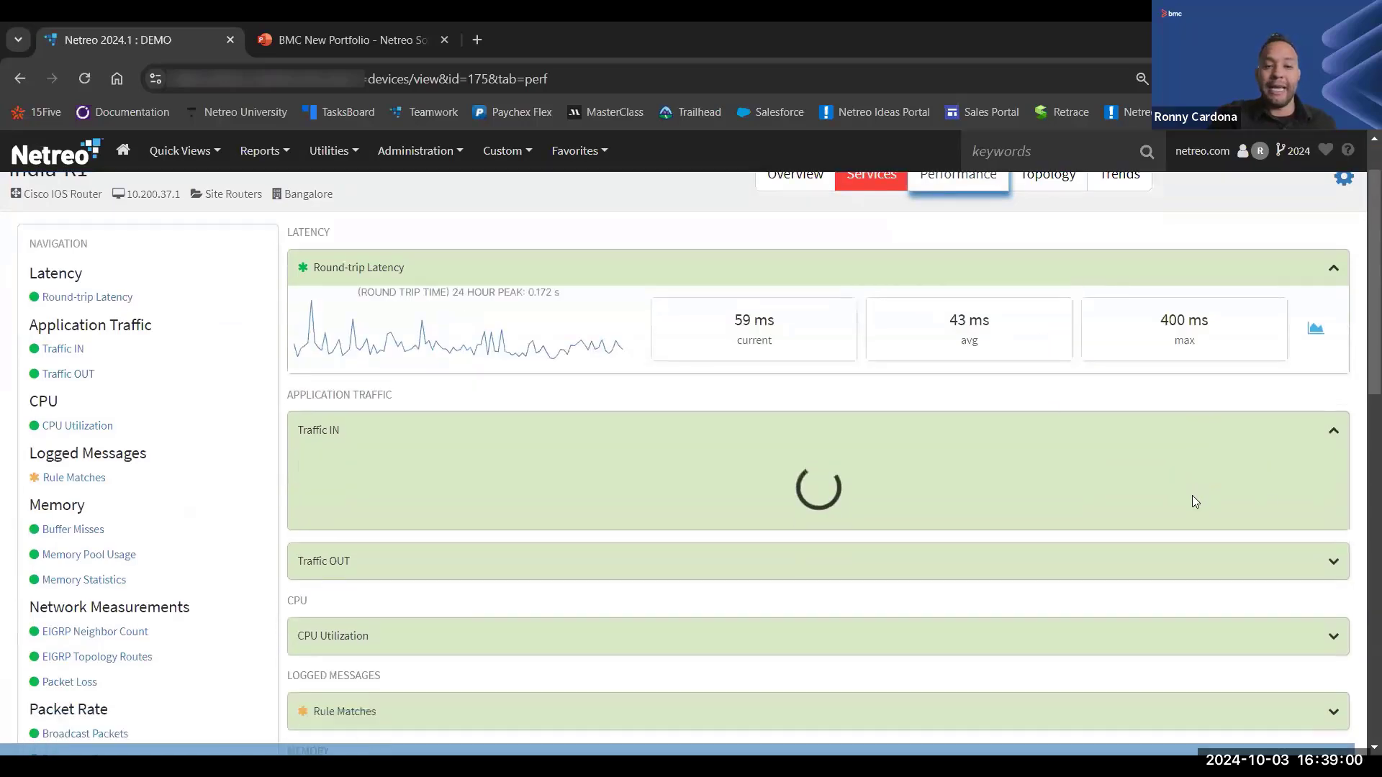
left_click(1113, 460)
scroll(864, 487, "down", 3)
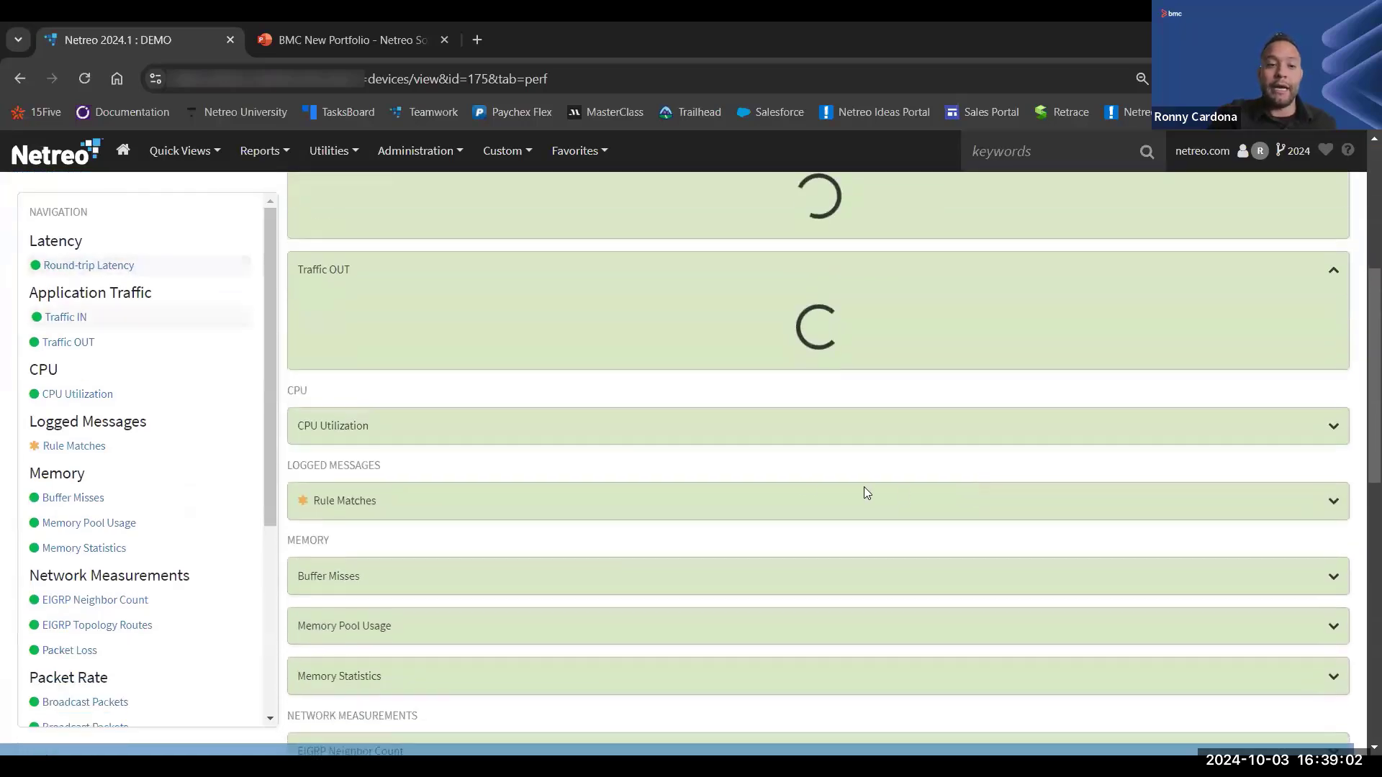
Look through the CPU, memory, network measurement and packet rate categories, and expand the Interfaces section under Network
scroll(738, 489, "down", 5)
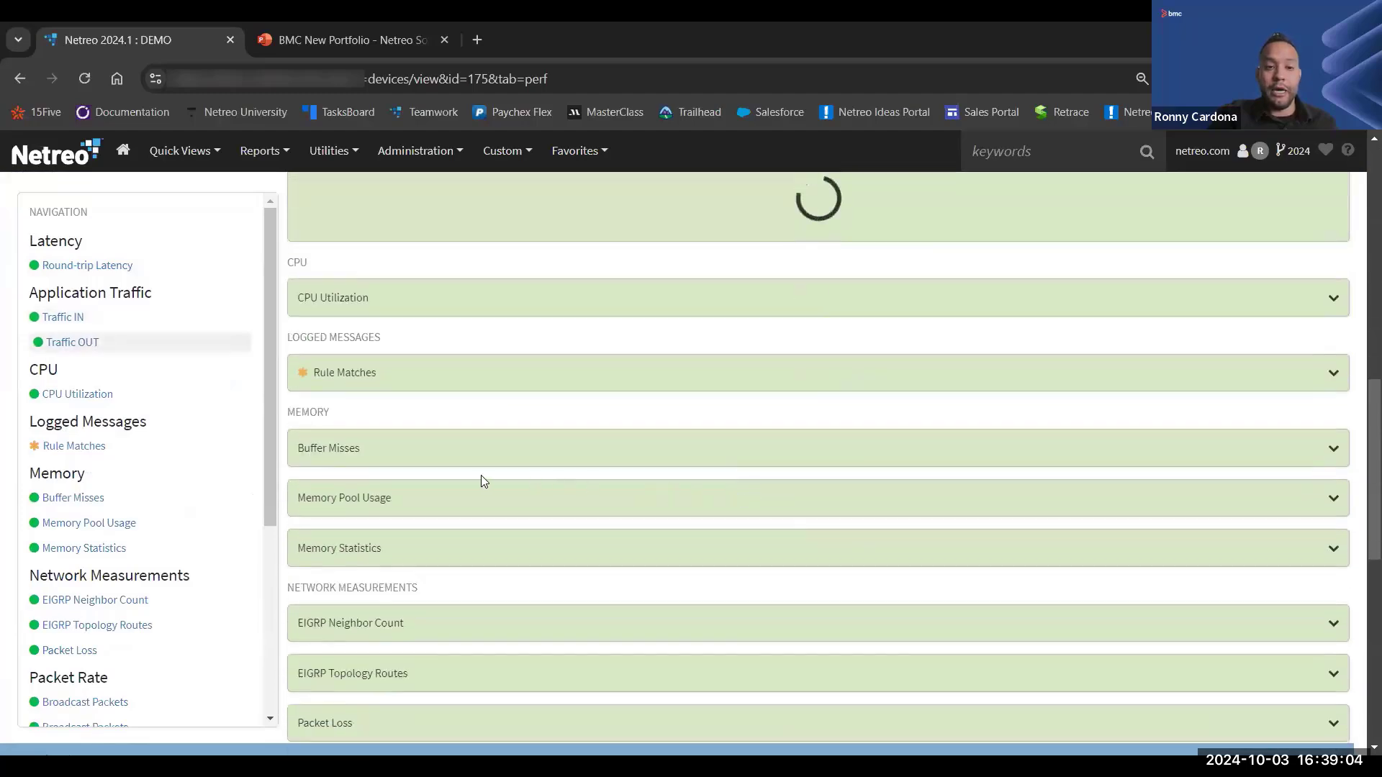
scroll(541, 493, "down", 5)
scroll(541, 494, "down", 1)
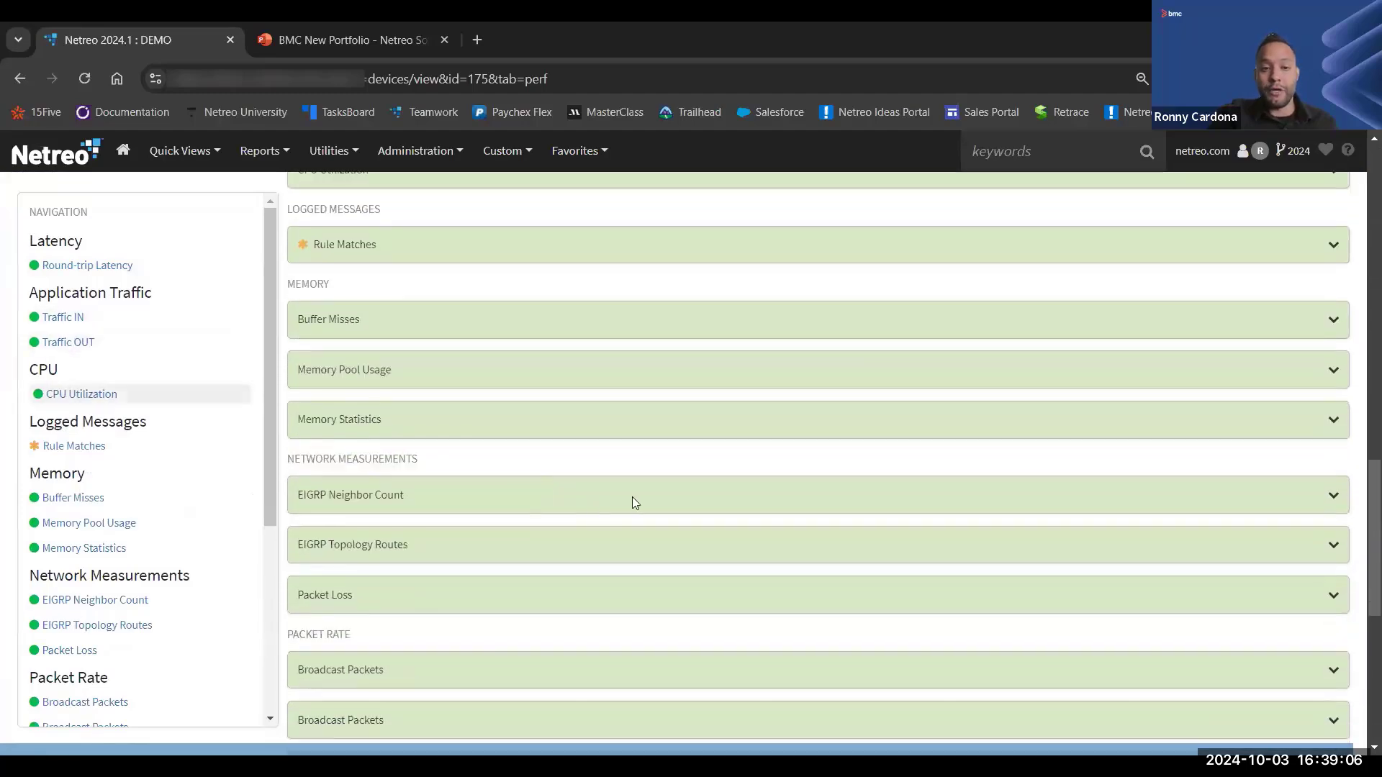
scroll(633, 496, "down", 1)
scroll(634, 498, "down", 3)
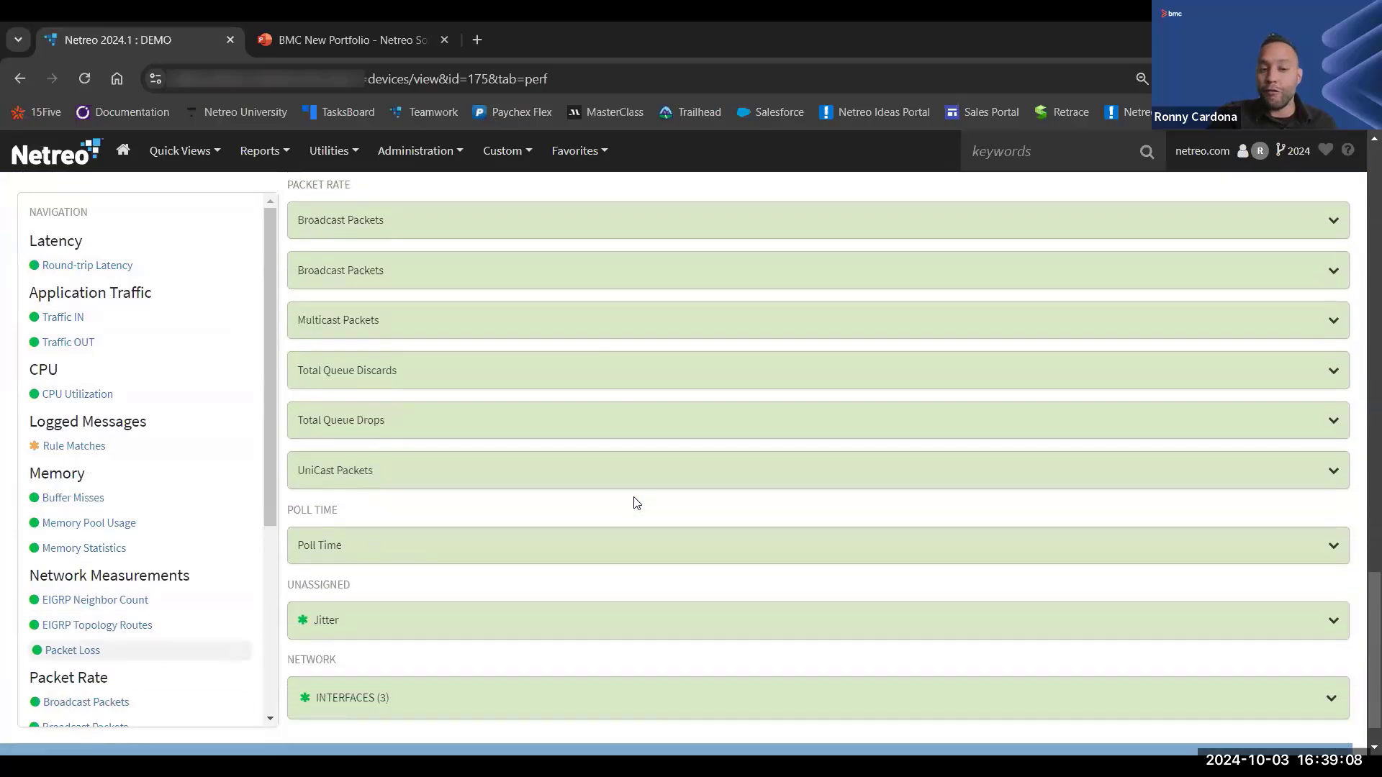
left_click(1332, 656)
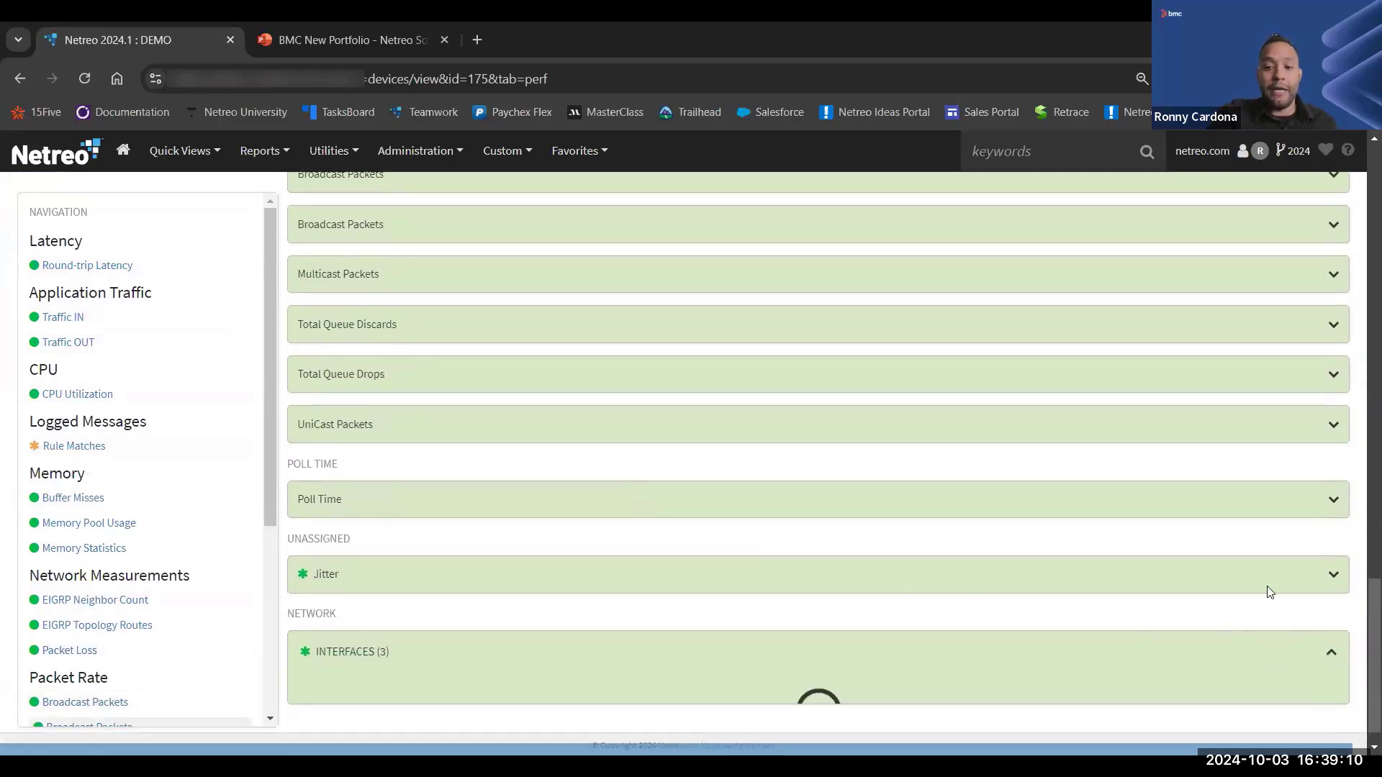
scroll(1105, 537, "down", 1)
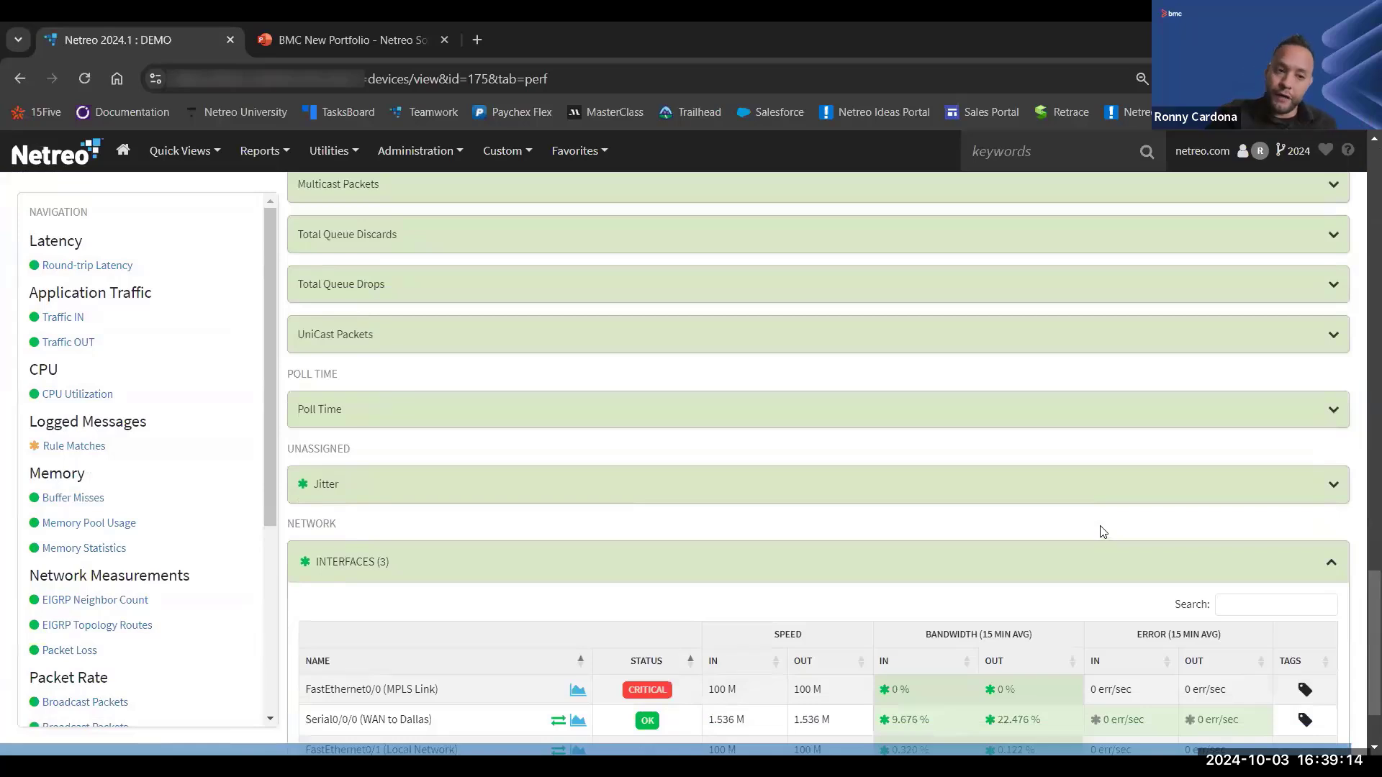
Review the per-application Traffic OUT and Traffic IN tables and the round-trip latency for India-R1
scroll(1058, 511, "up", 3)
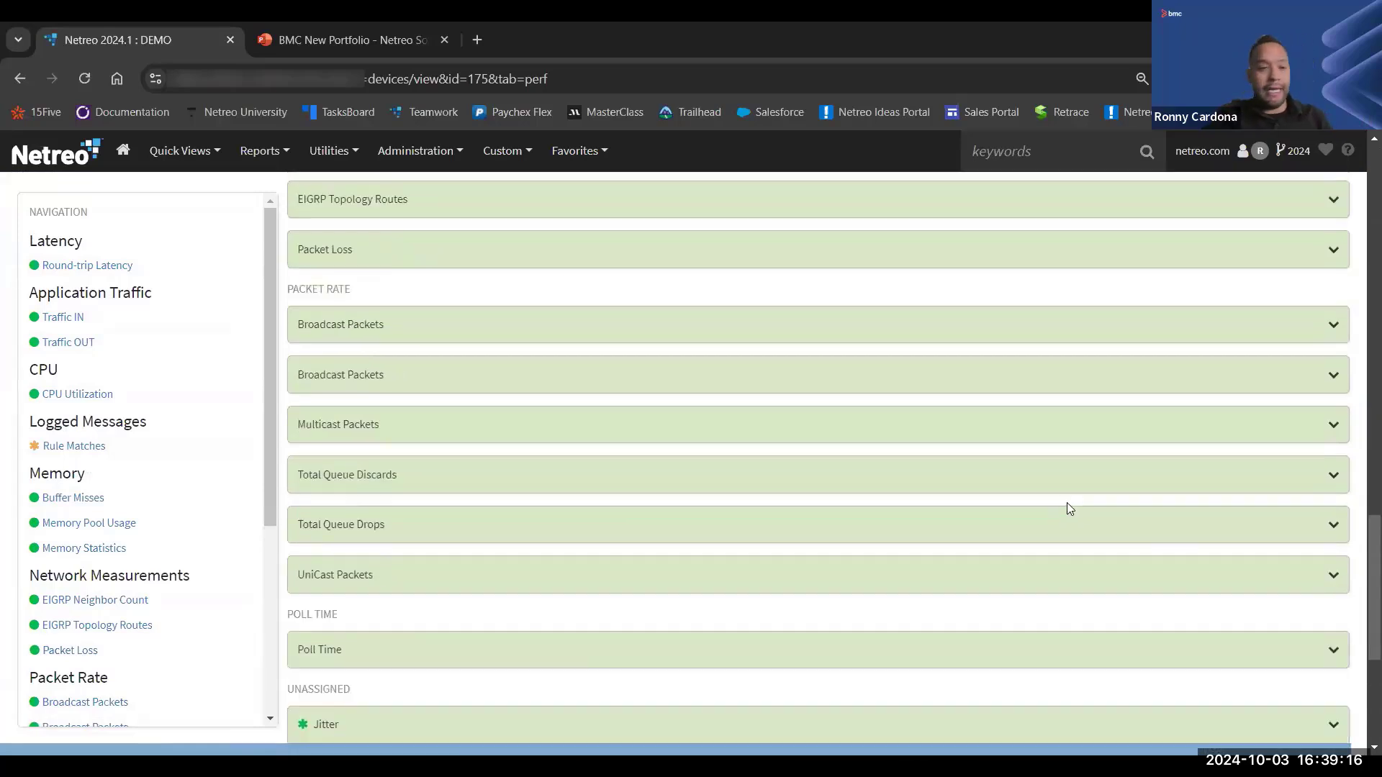
scroll(1093, 499, "up", 2)
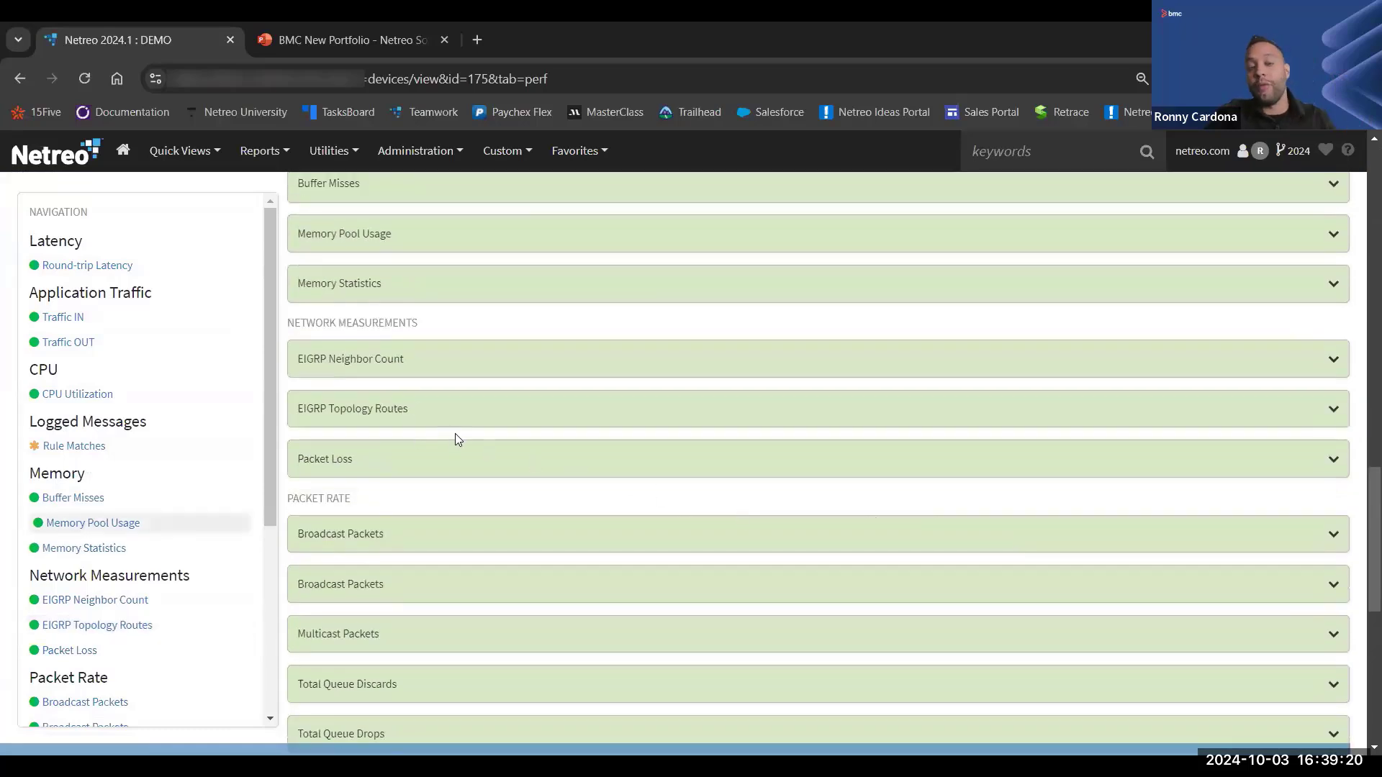
scroll(658, 464, "up", 5)
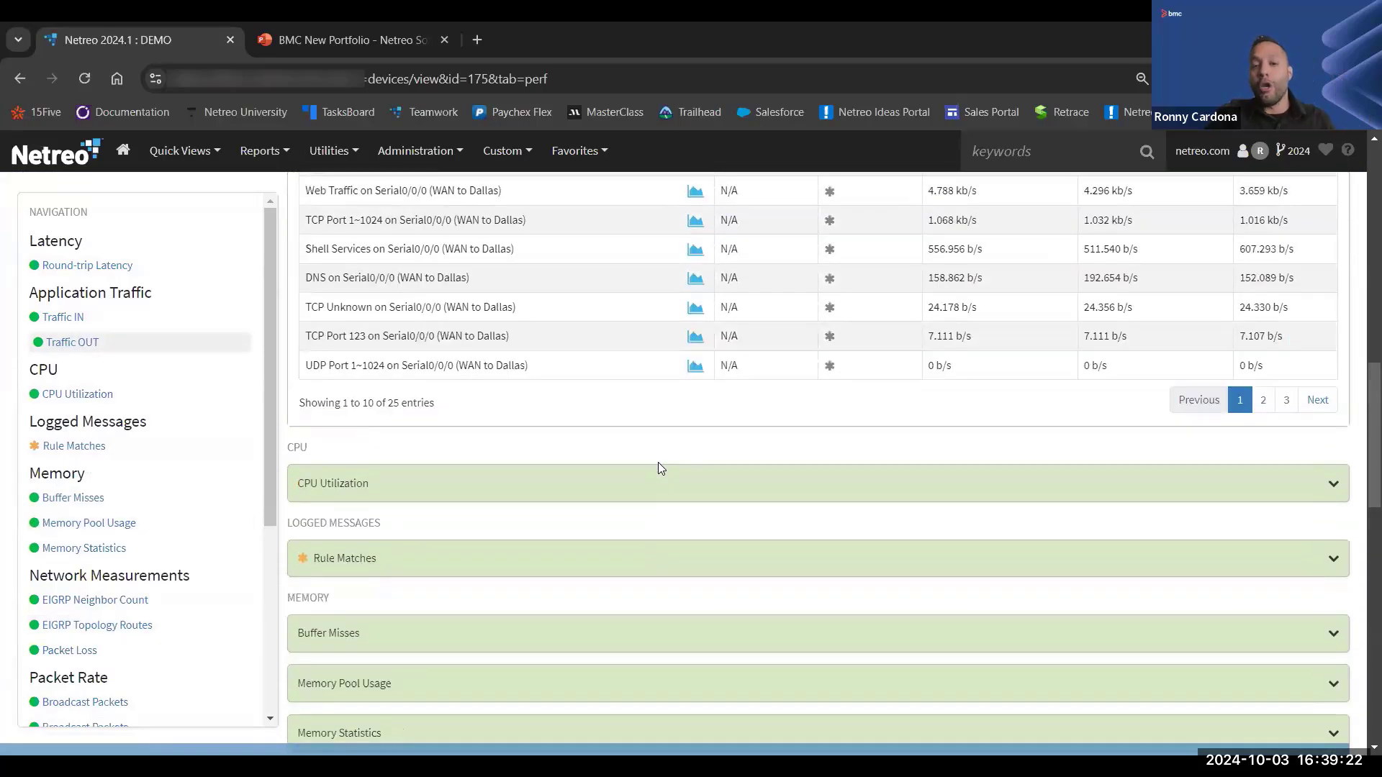
scroll(660, 467, "up", 3)
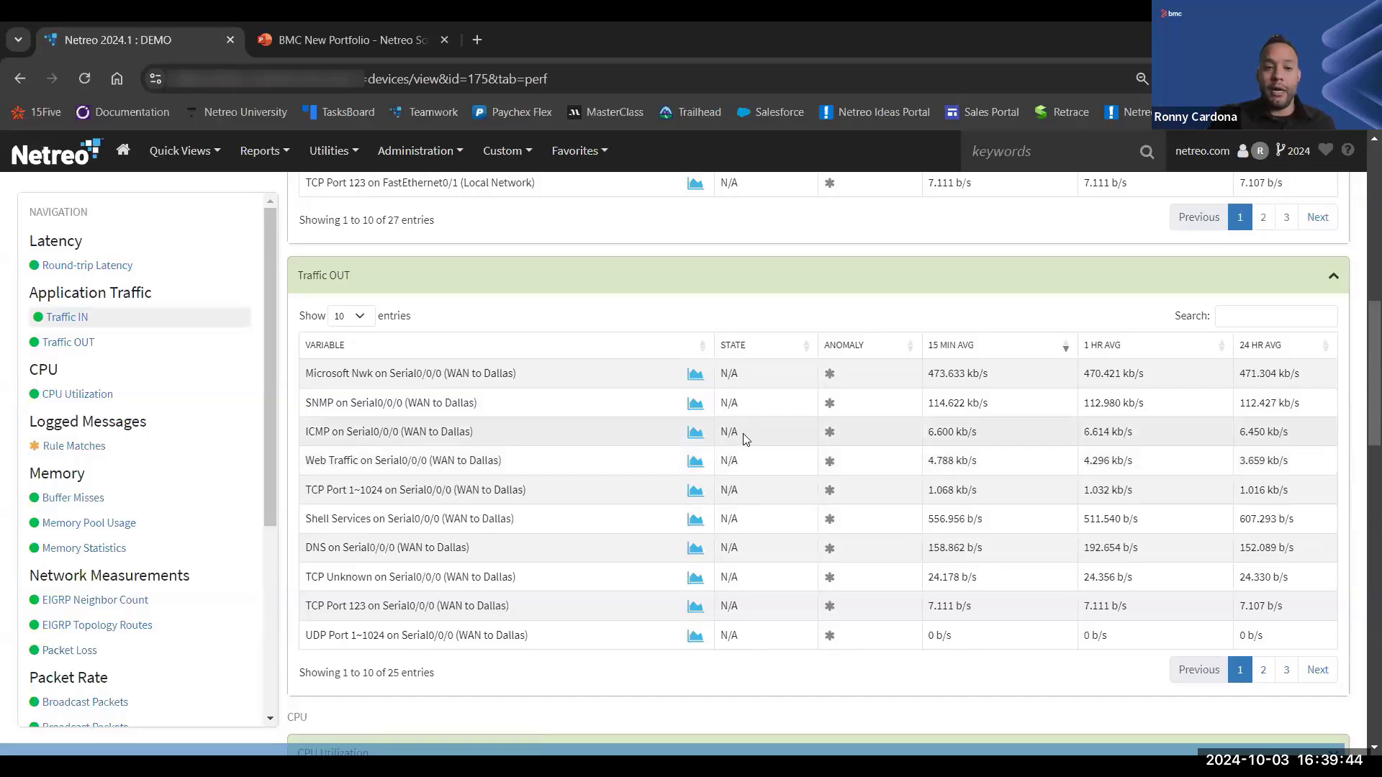
scroll(759, 425, "up", 5)
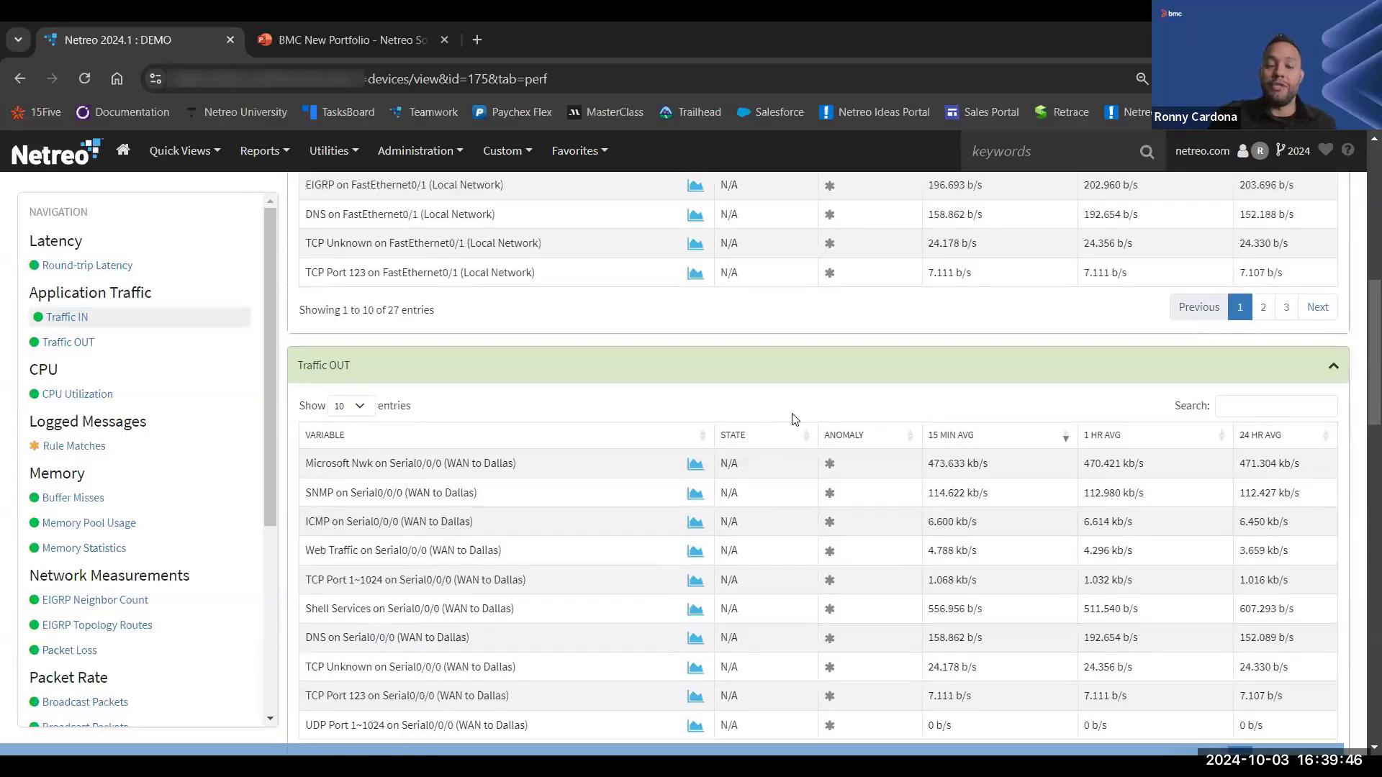
scroll(804, 422, "up", 5)
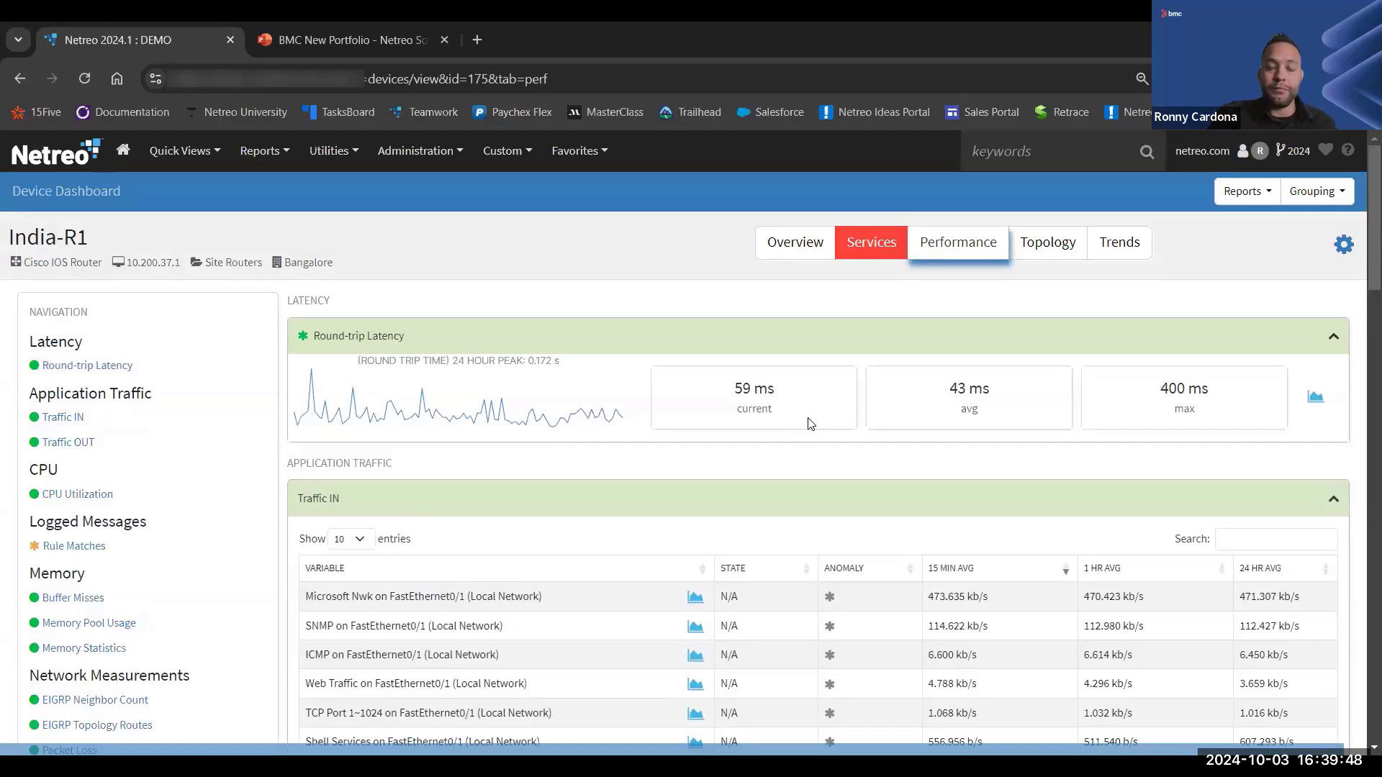
Return to the Consolidated dashboard and open the Topology map view of all sites
left_click(134, 156)
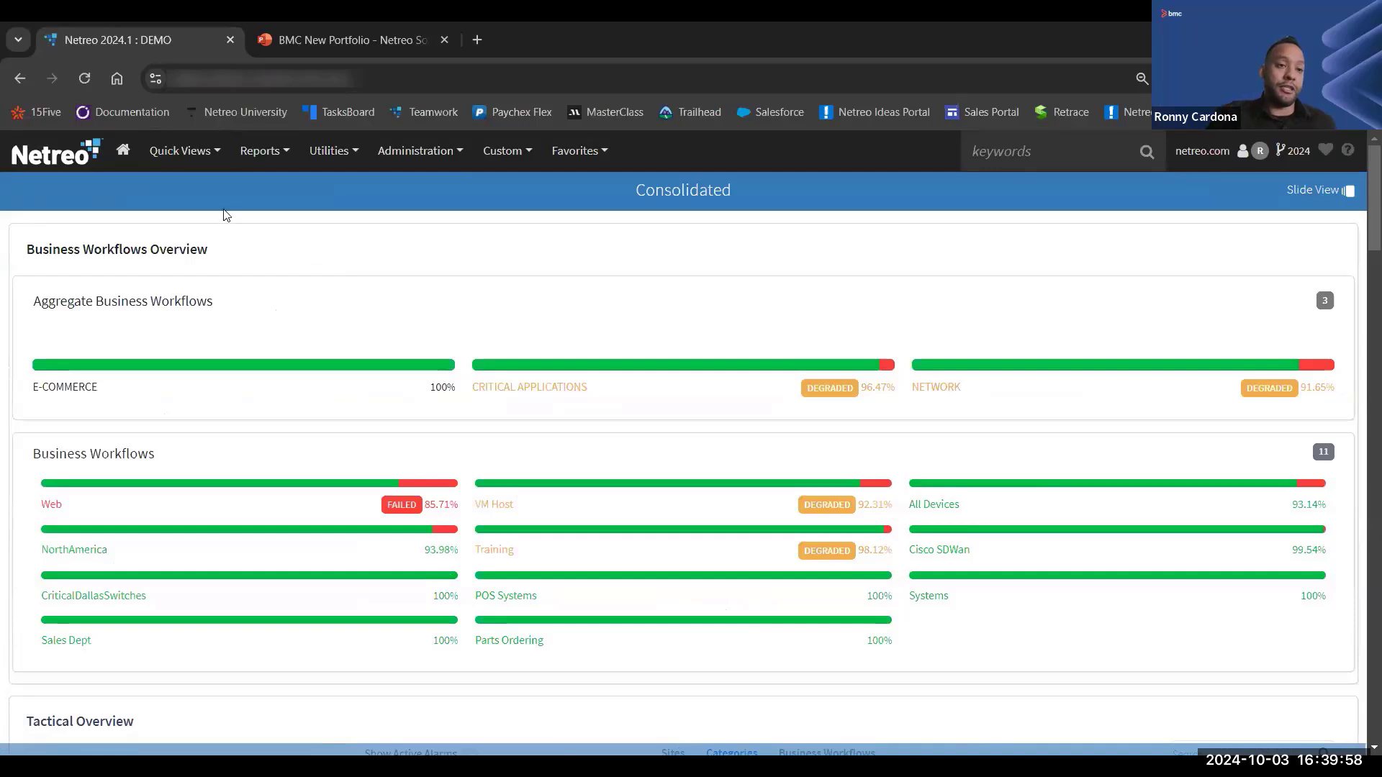
left_click(195, 153)
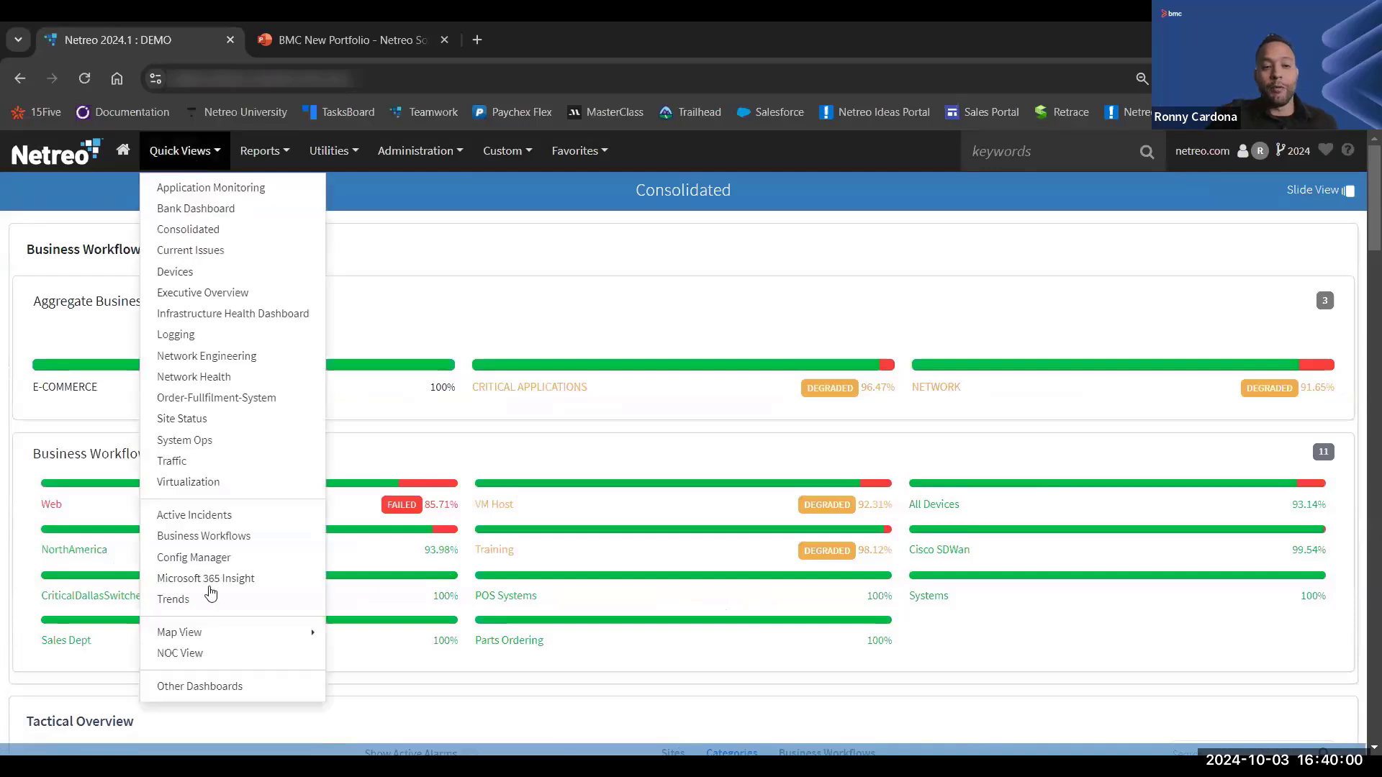
mouse_move(196, 632)
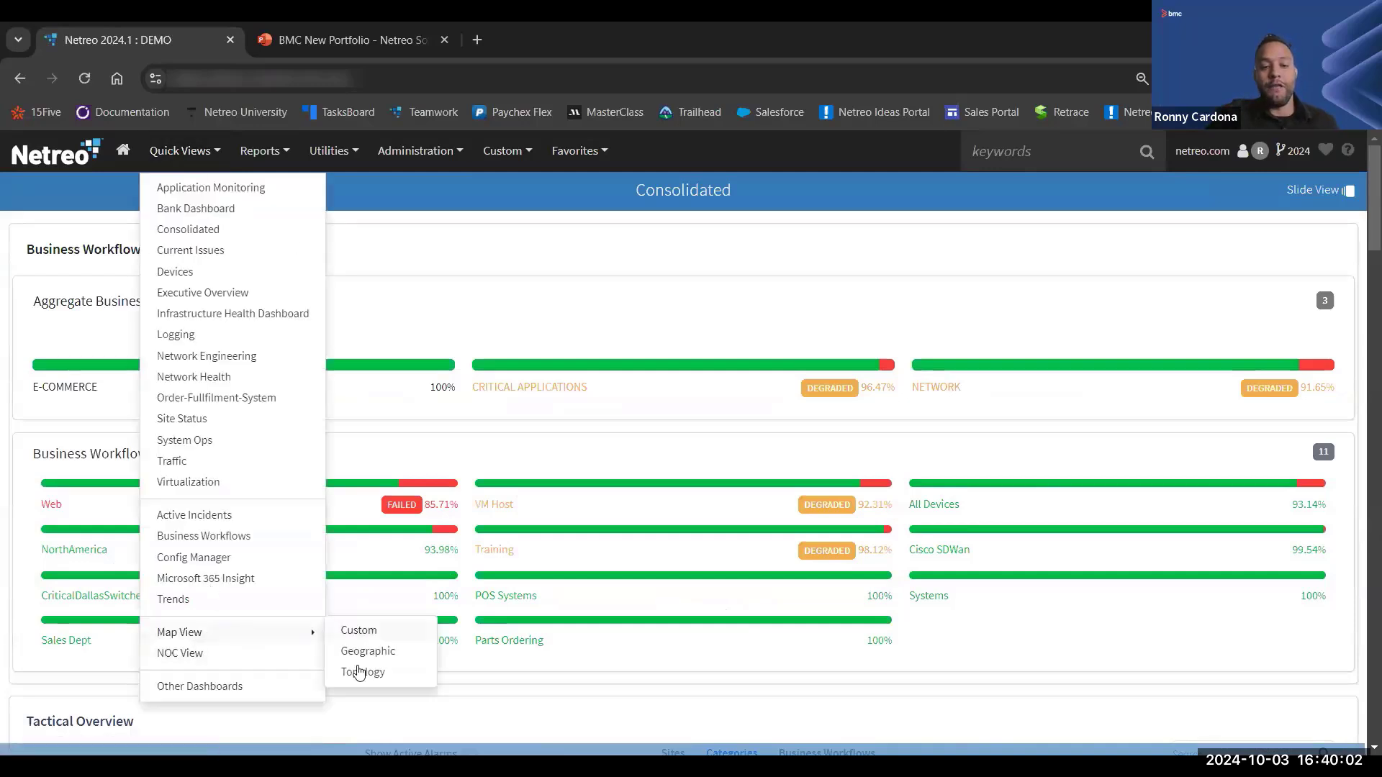
left_click(360, 673)
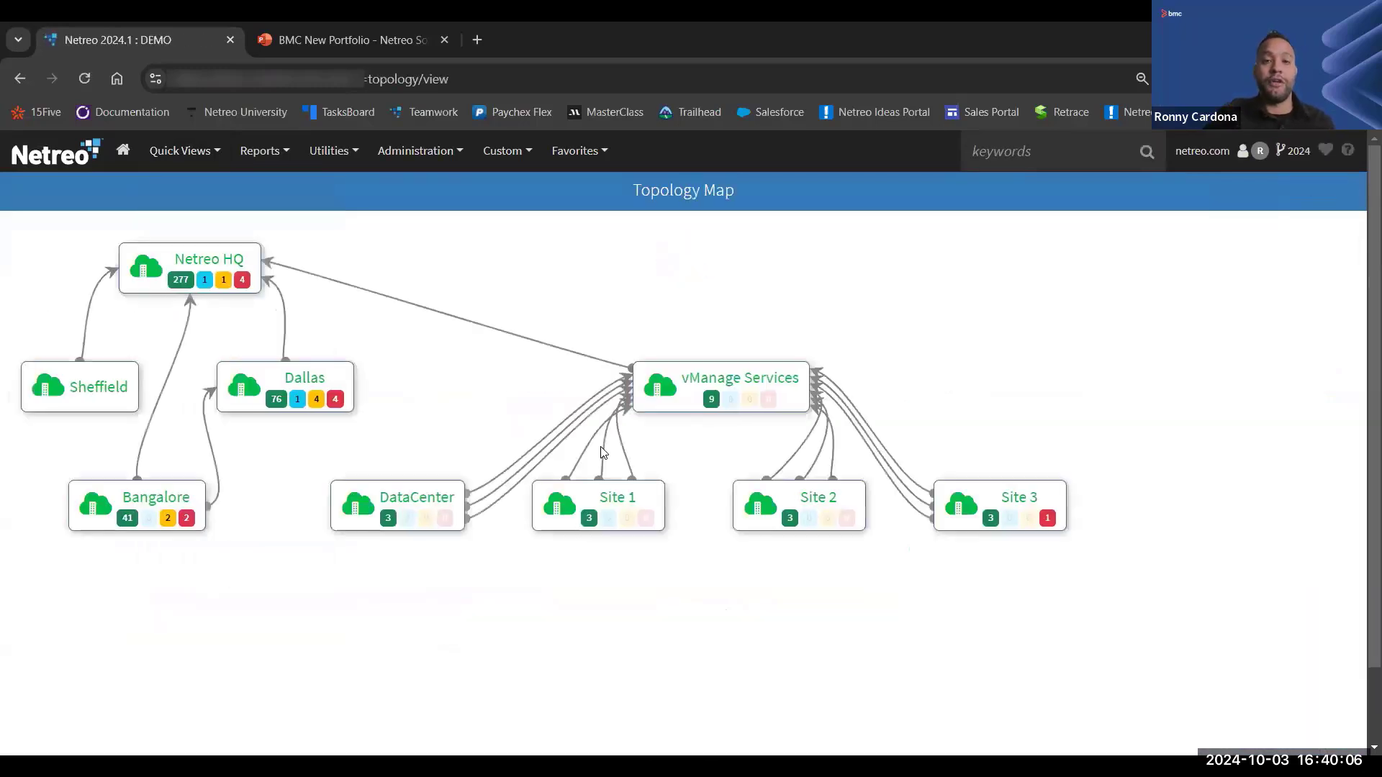
Drill into the Dallas site on the topology map and view the topology of the Dallas-S1 switch
left_click_drag(494, 387, 646, 404)
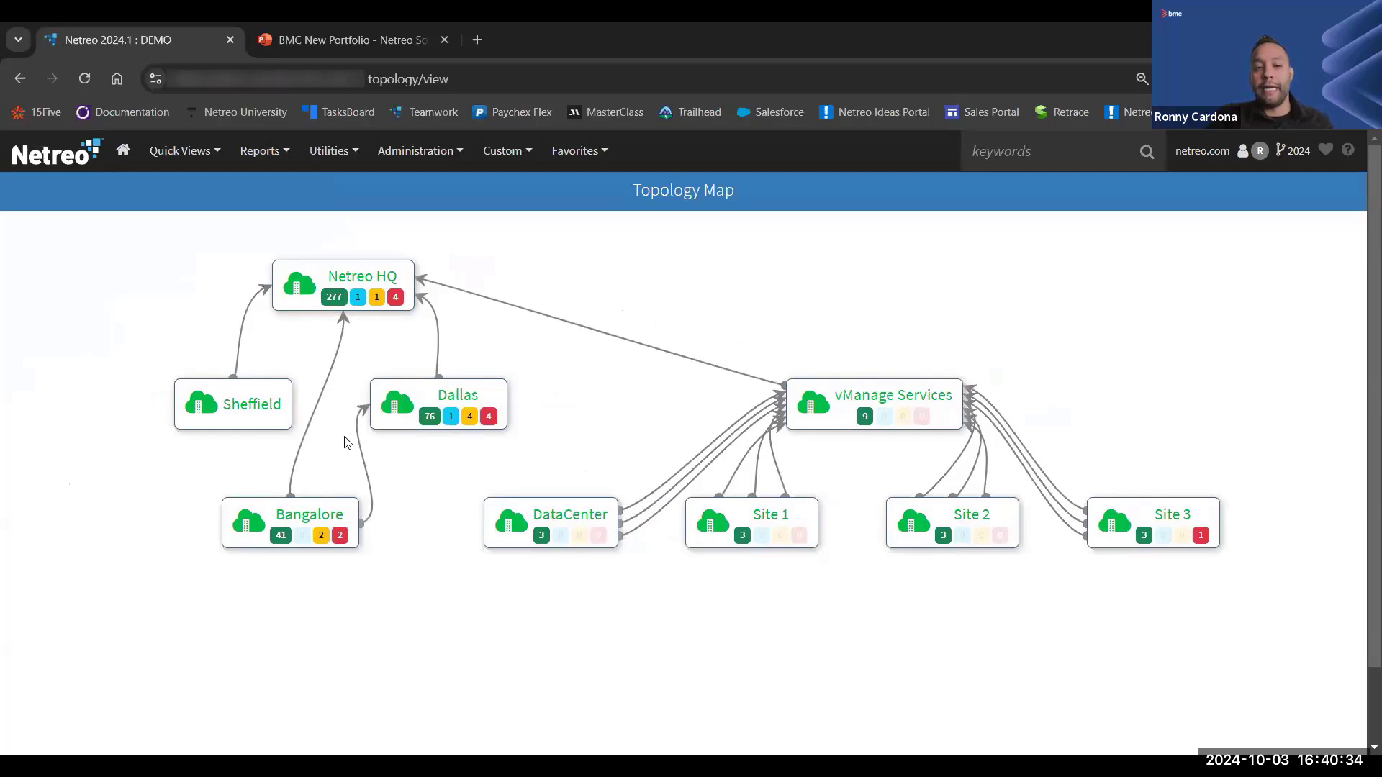
left_click(460, 405)
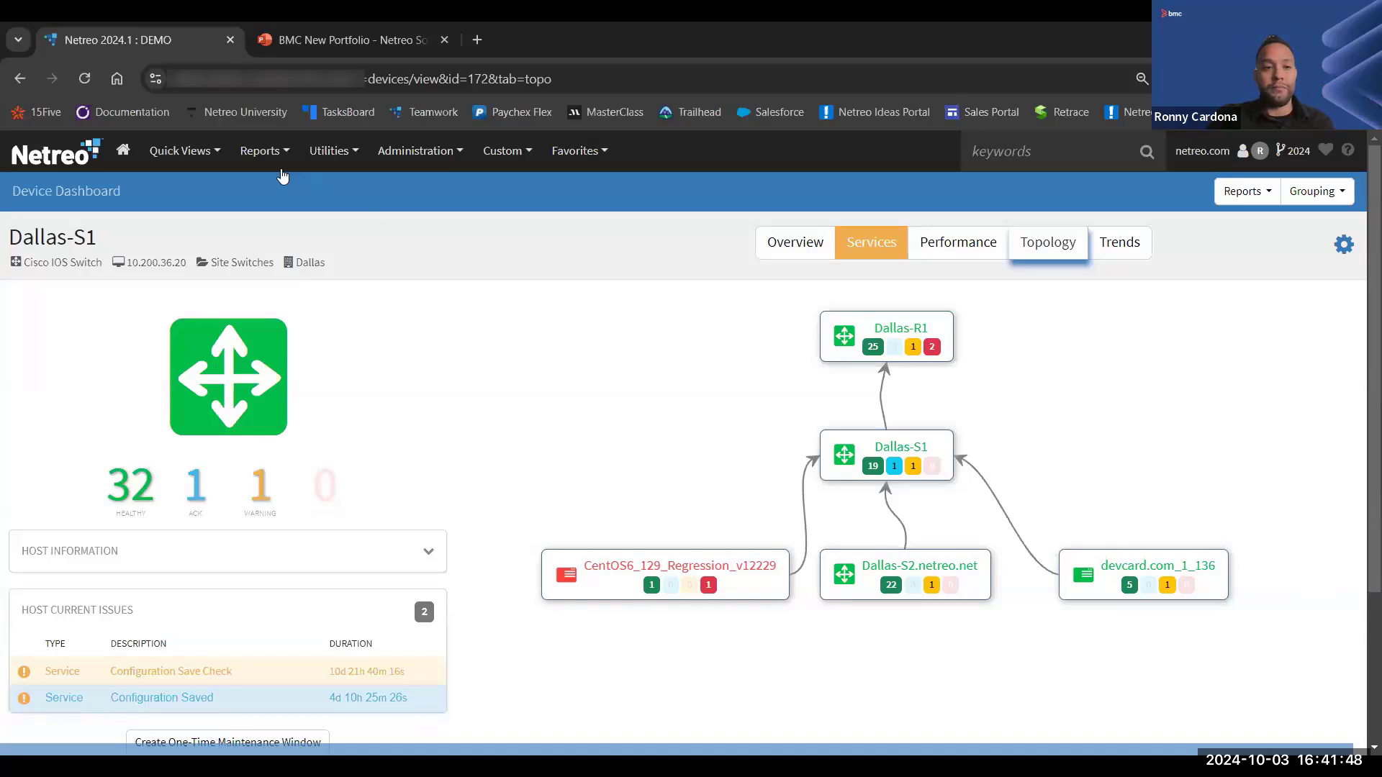
mouse_move(169, 175)
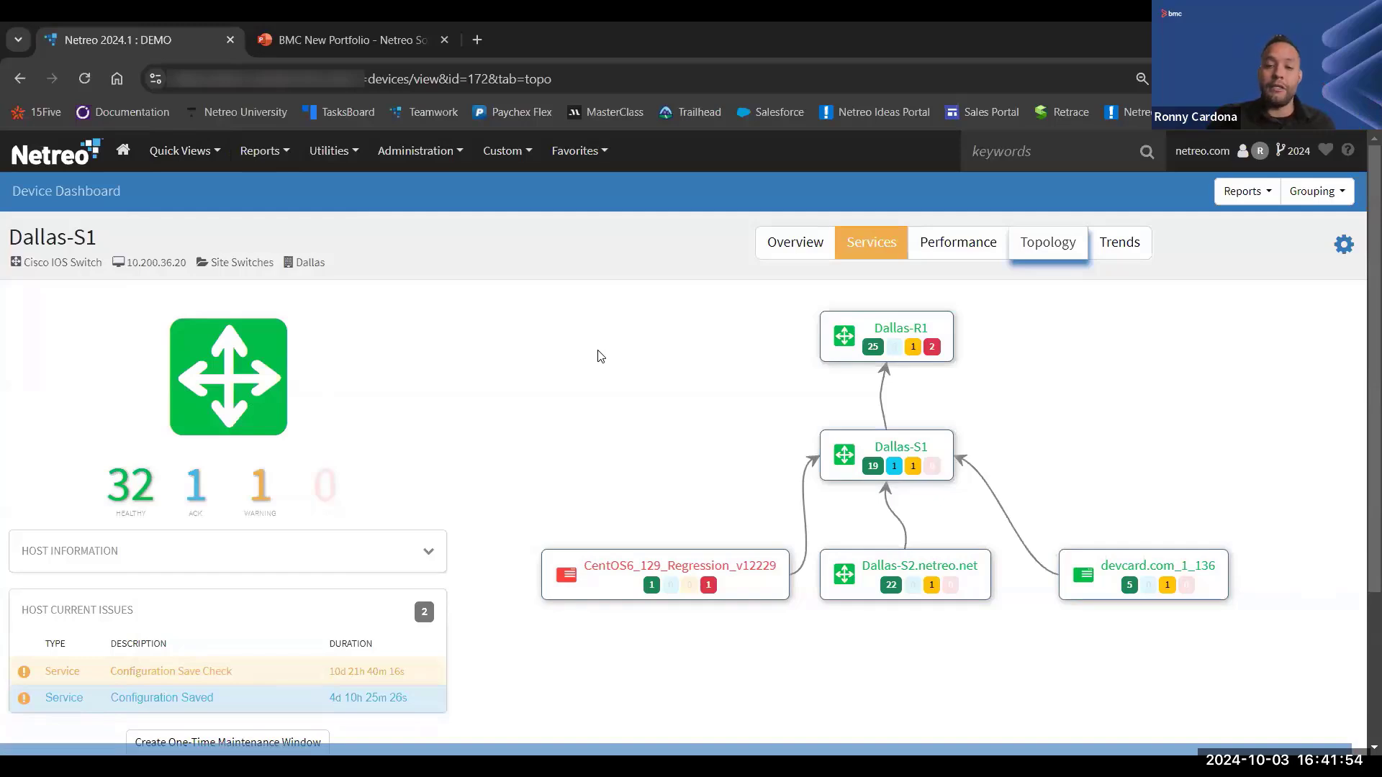
Return to the Consolidated dashboard and open the Incident Management administration for alerts
left_click(123, 156)
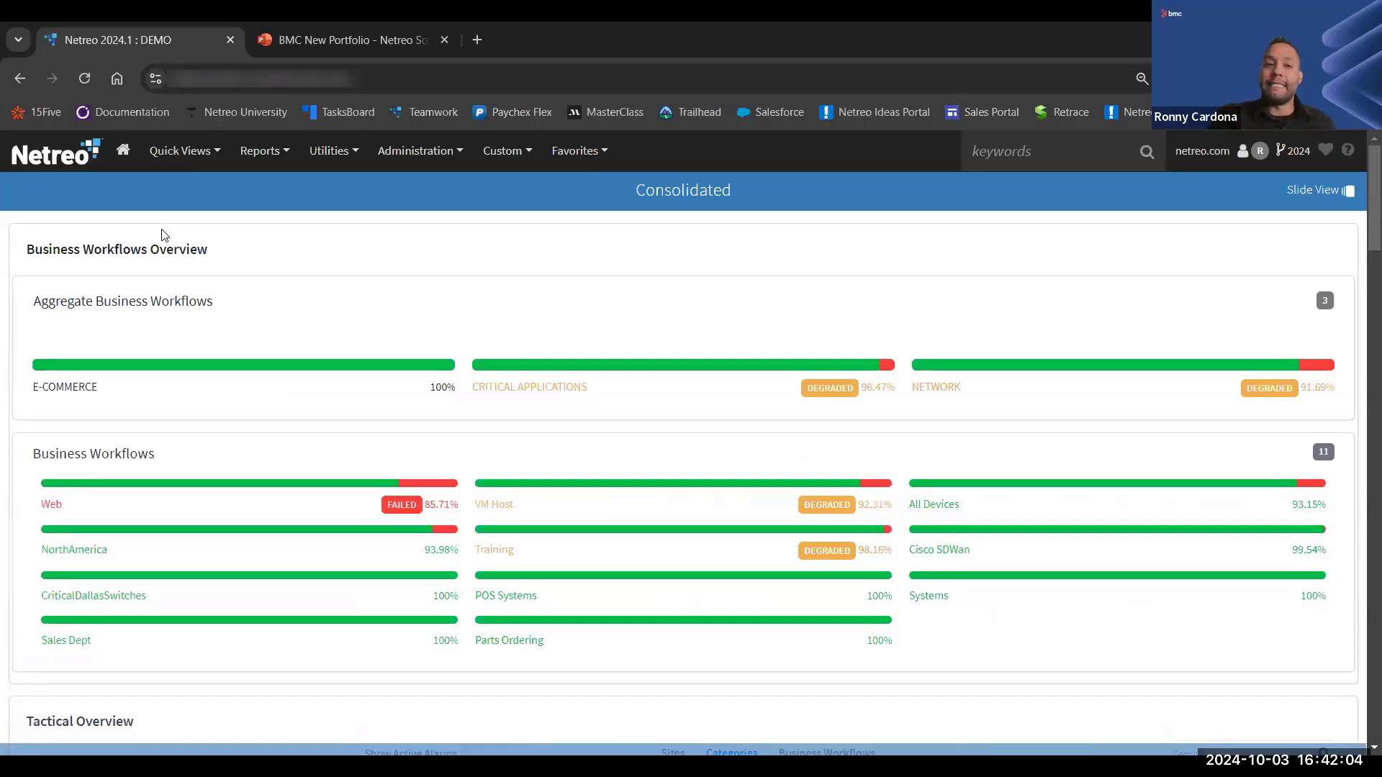
left_click(441, 153)
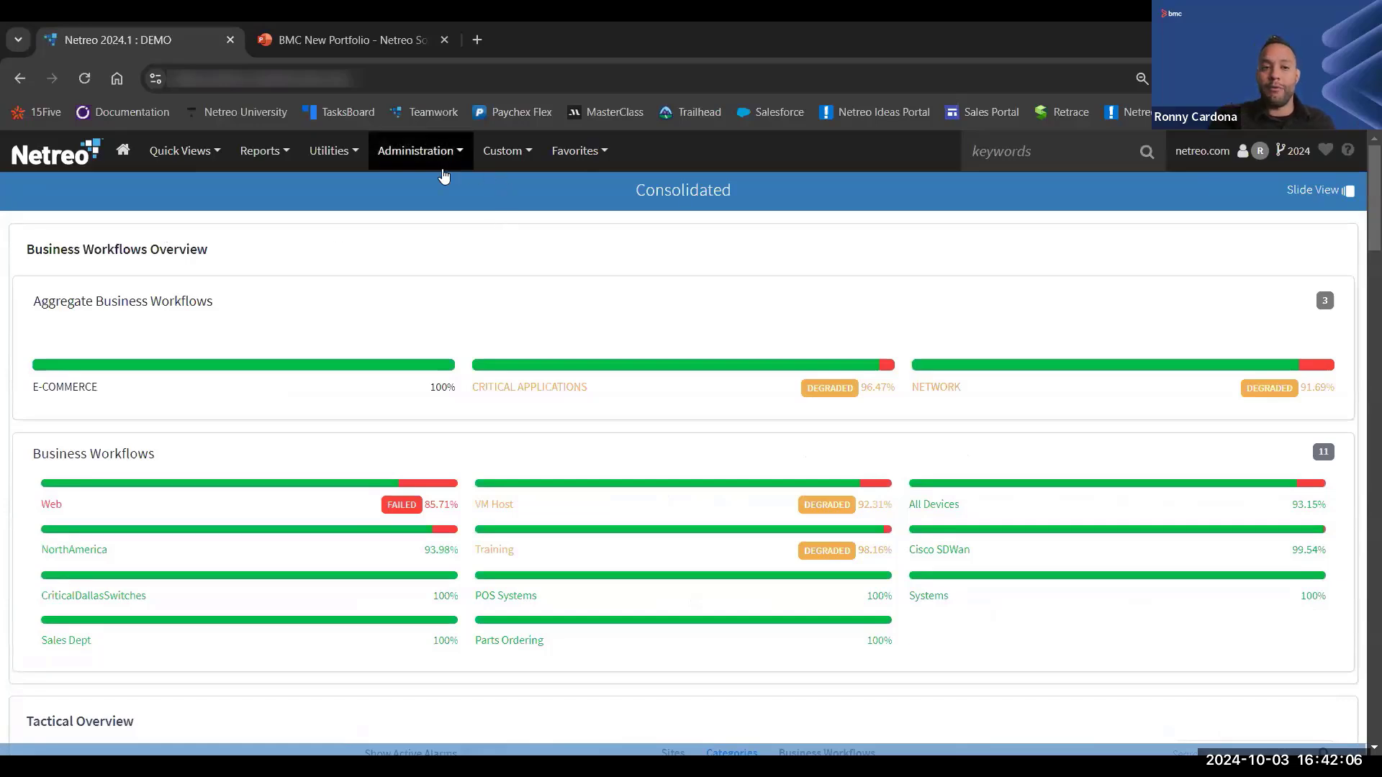
mouse_move(412, 364)
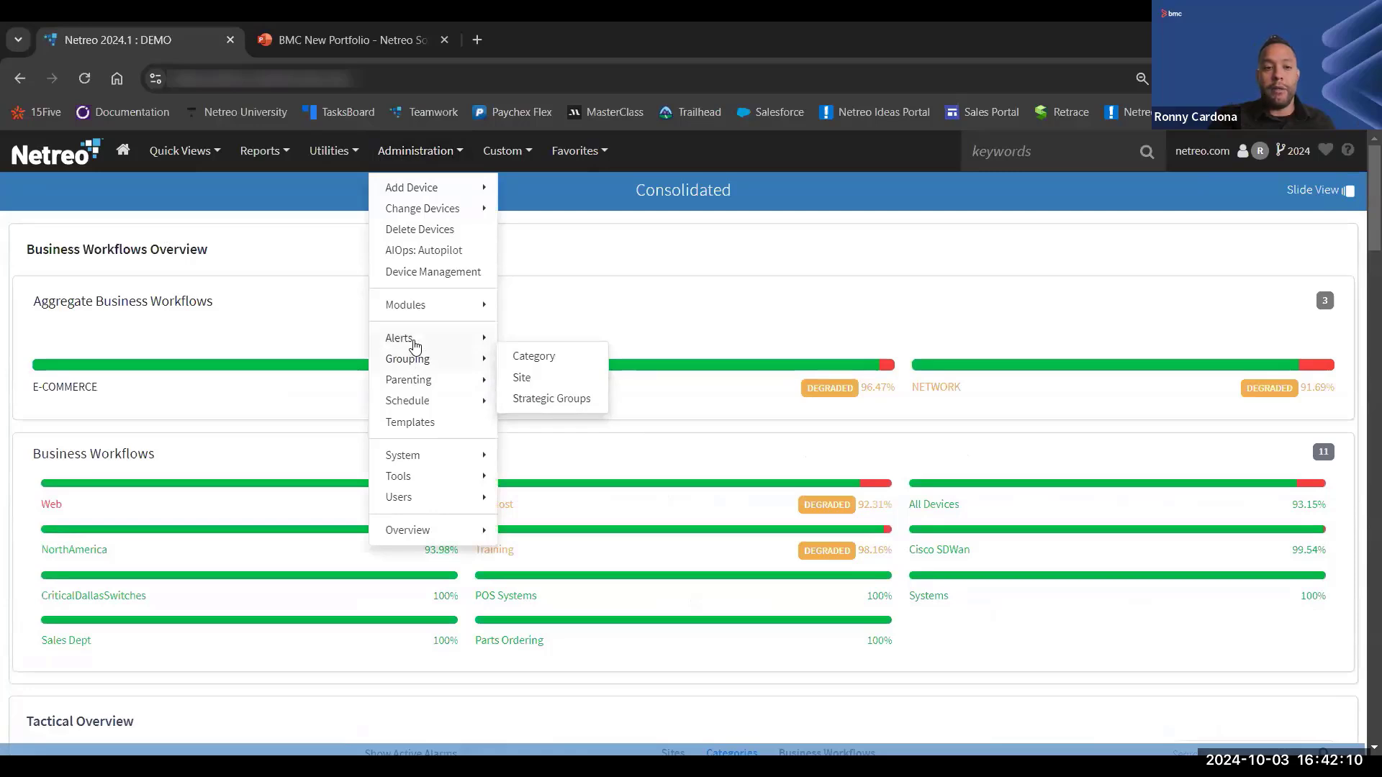
mouse_move(401, 339)
left_click(563, 492)
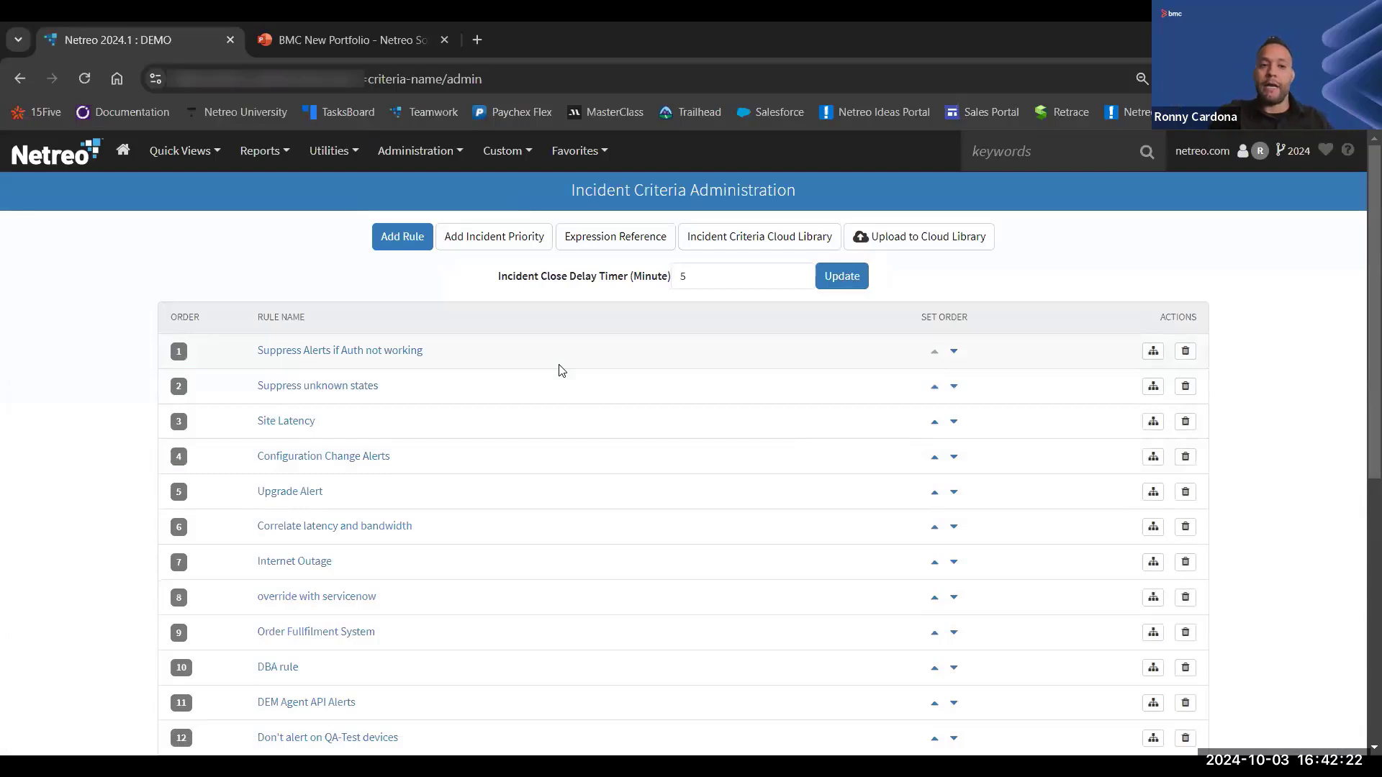
Open the "Suppress Alerts if Auth not working" rule and examine its incoming-incident and correlation conditions and actions
left_click(313, 351)
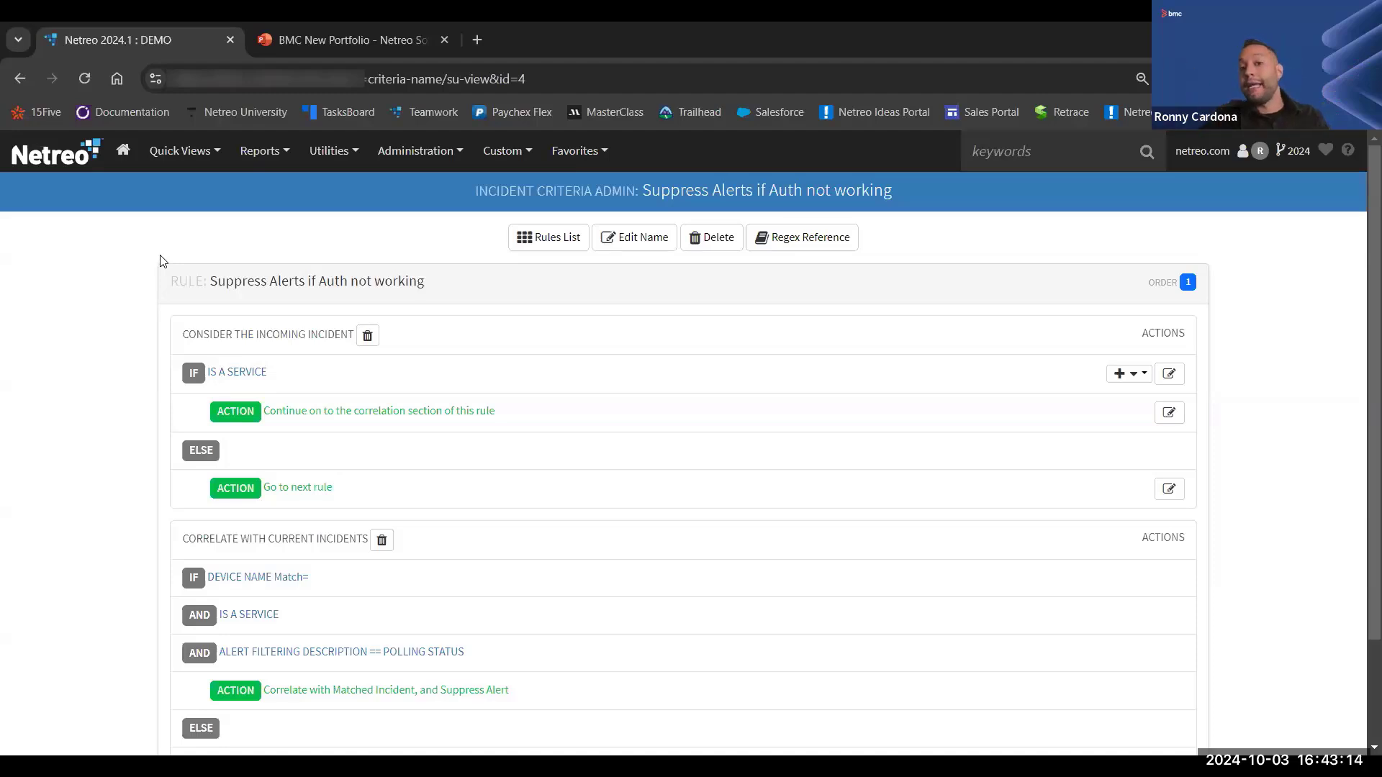
scroll(111, 381, "down", 2)
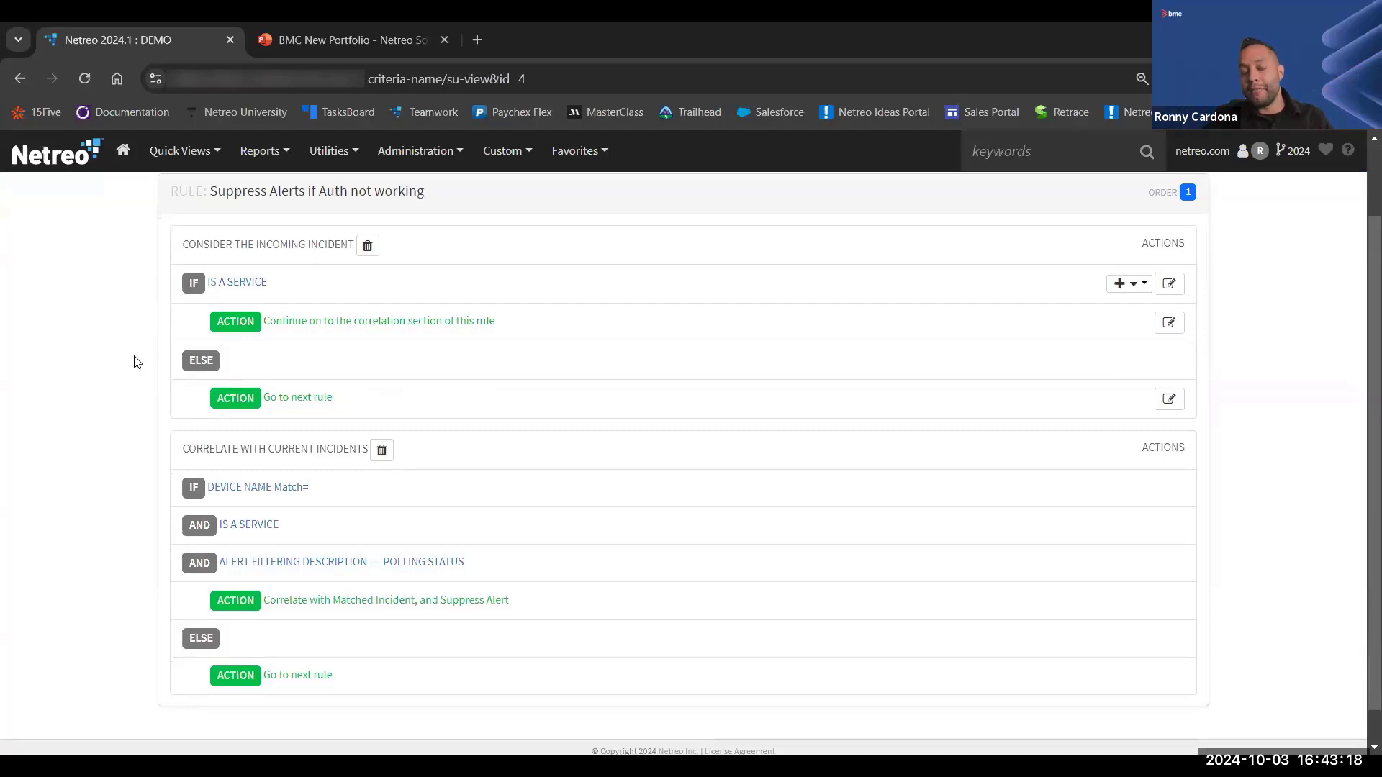
scroll(137, 362, "up", 1)
scroll(137, 362, "up", 1)
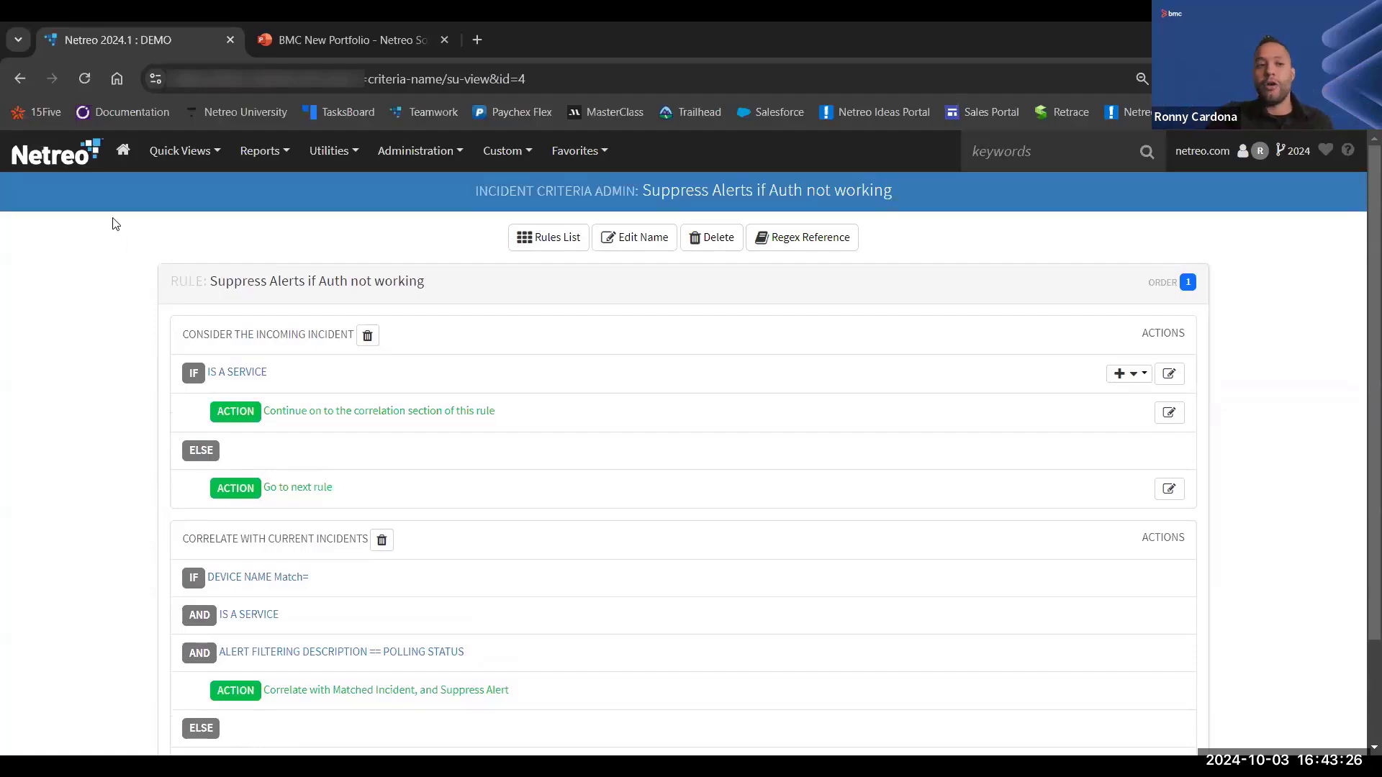
Return to the Consolidated dashboard and open the alert Actions administration with its action groups
left_click(123, 152)
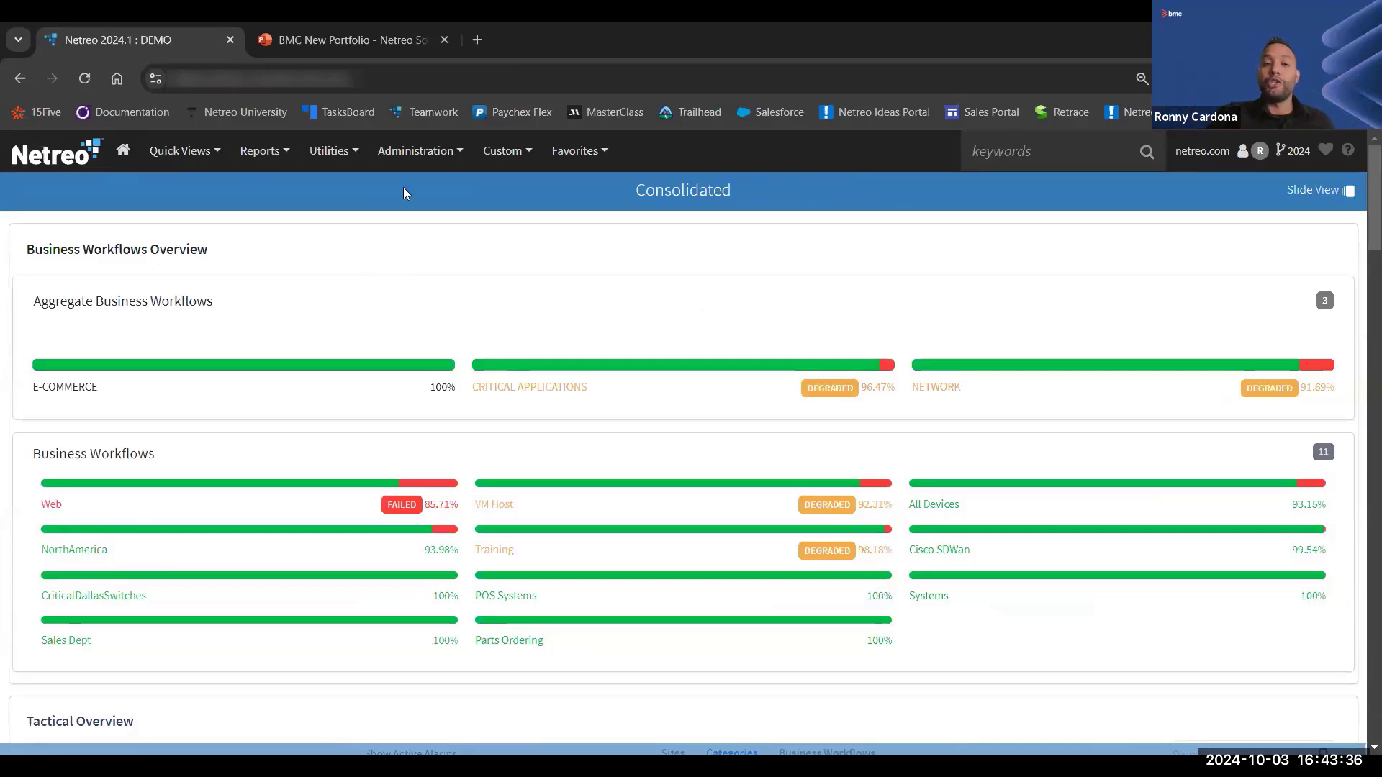
left_click(416, 158)
mouse_move(418, 339)
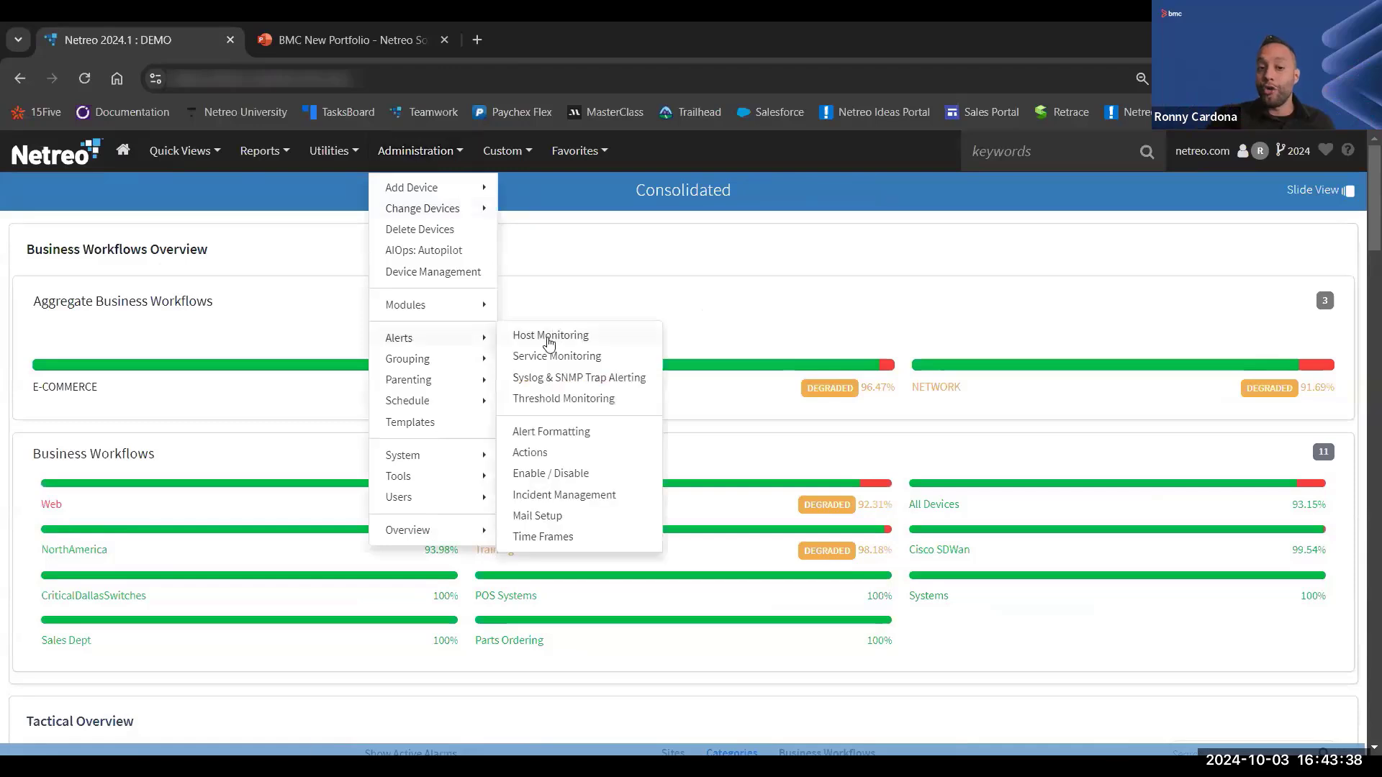
left_click(553, 460)
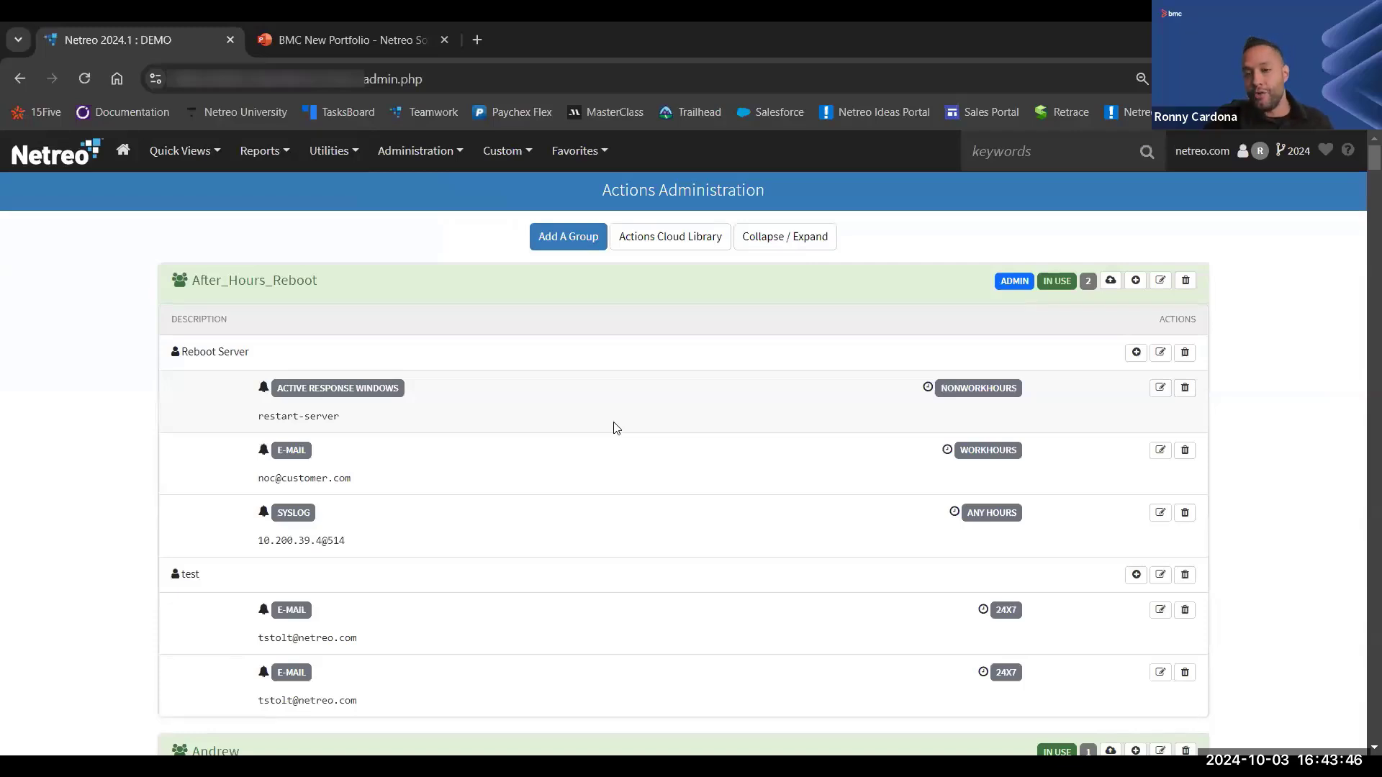
Examine the e-mail and syslog actions of the Reboot Server contact in the After_Hours_Reboot group
scroll(684, 425, "down", 1)
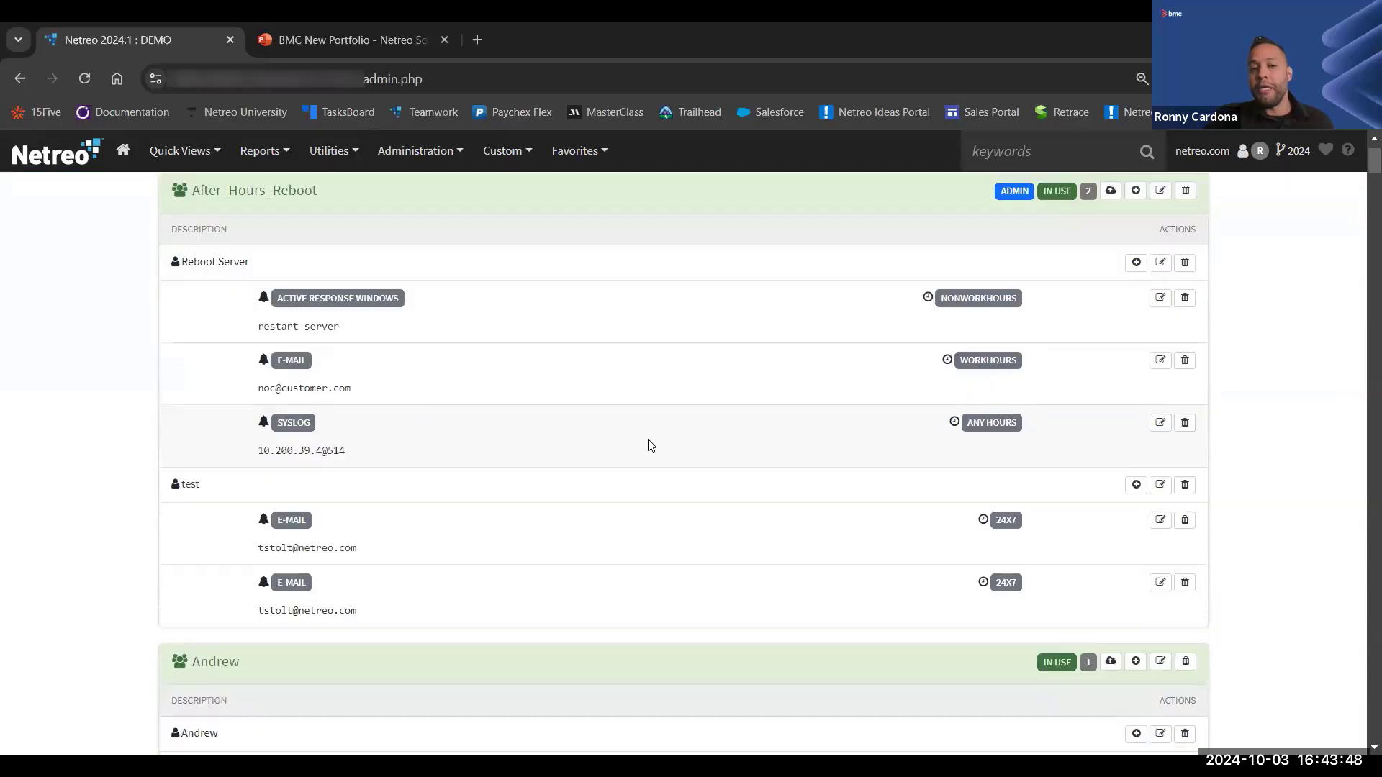
left_click_drag(383, 401, 74, 383)
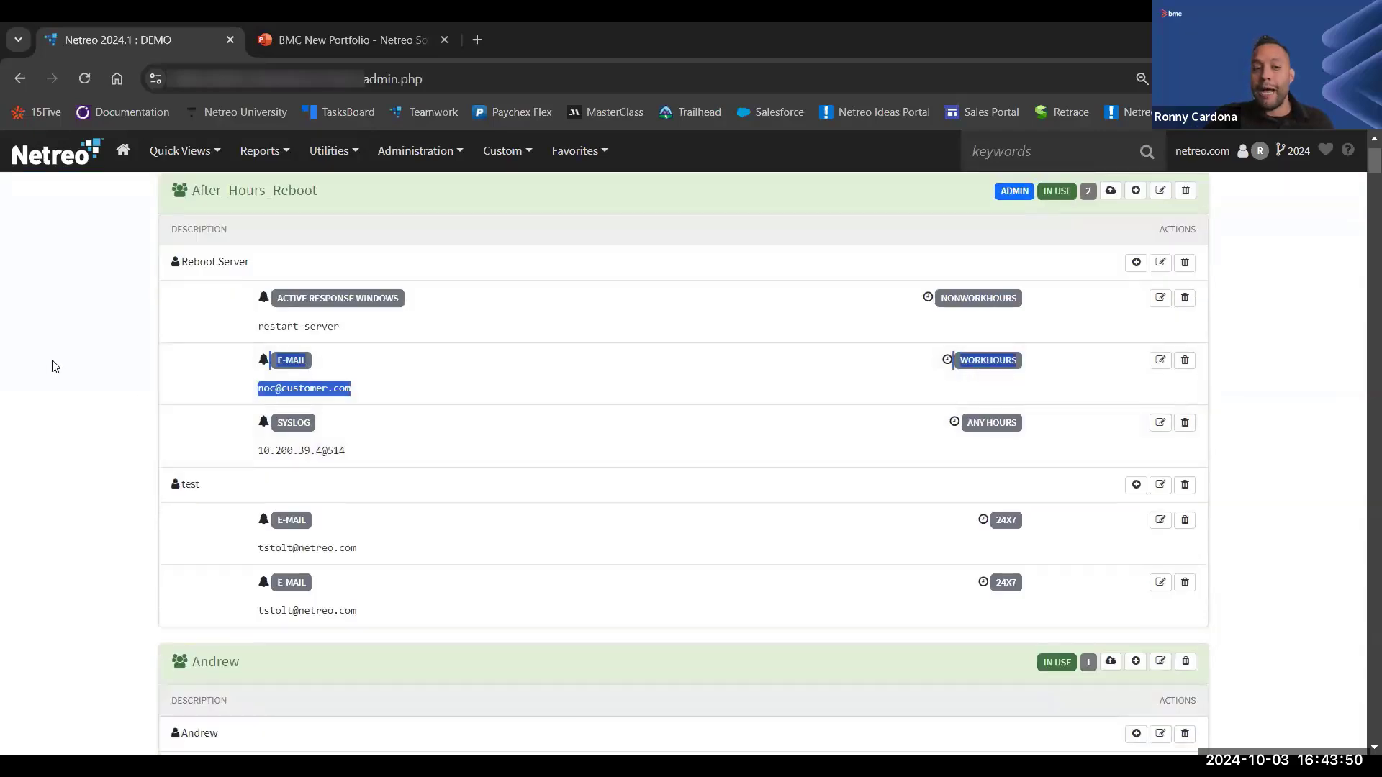
left_click(161, 359)
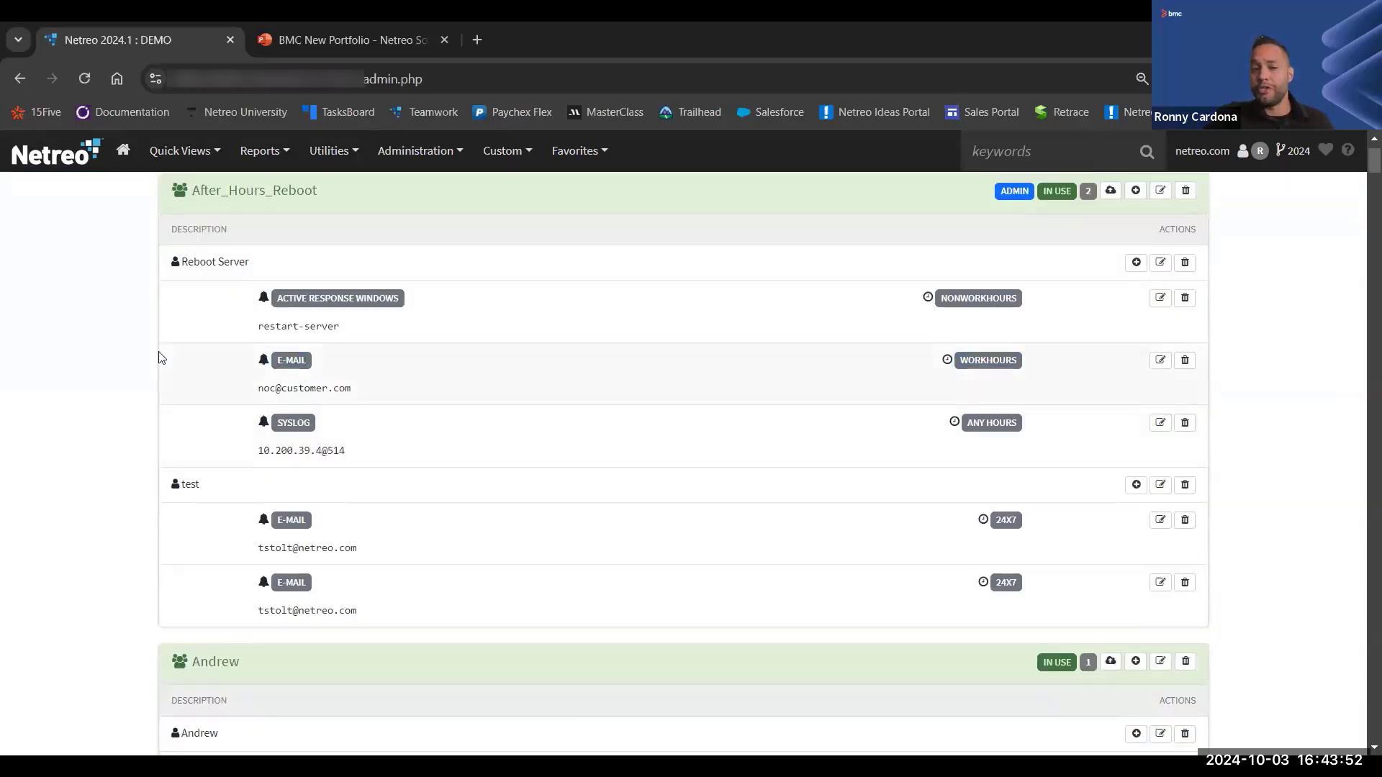
scroll(163, 362, "down", 1)
left_click_drag(352, 362, 114, 348)
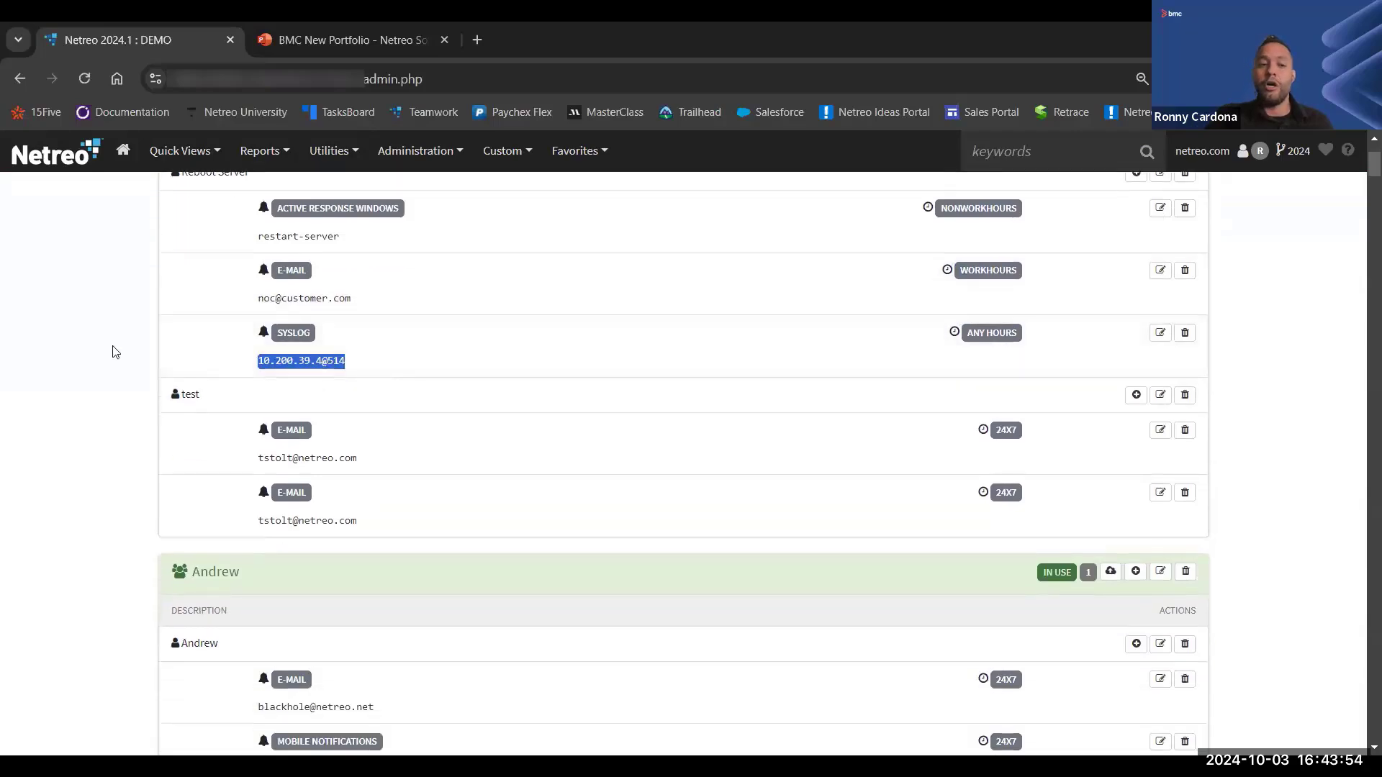
left_click(112, 352)
Look through the other action groups, examining their mobile notification actions and the BMC_Helix_Ops_Mgr_Host and BMC_II webhook actions
scroll(113, 362, "down", 4)
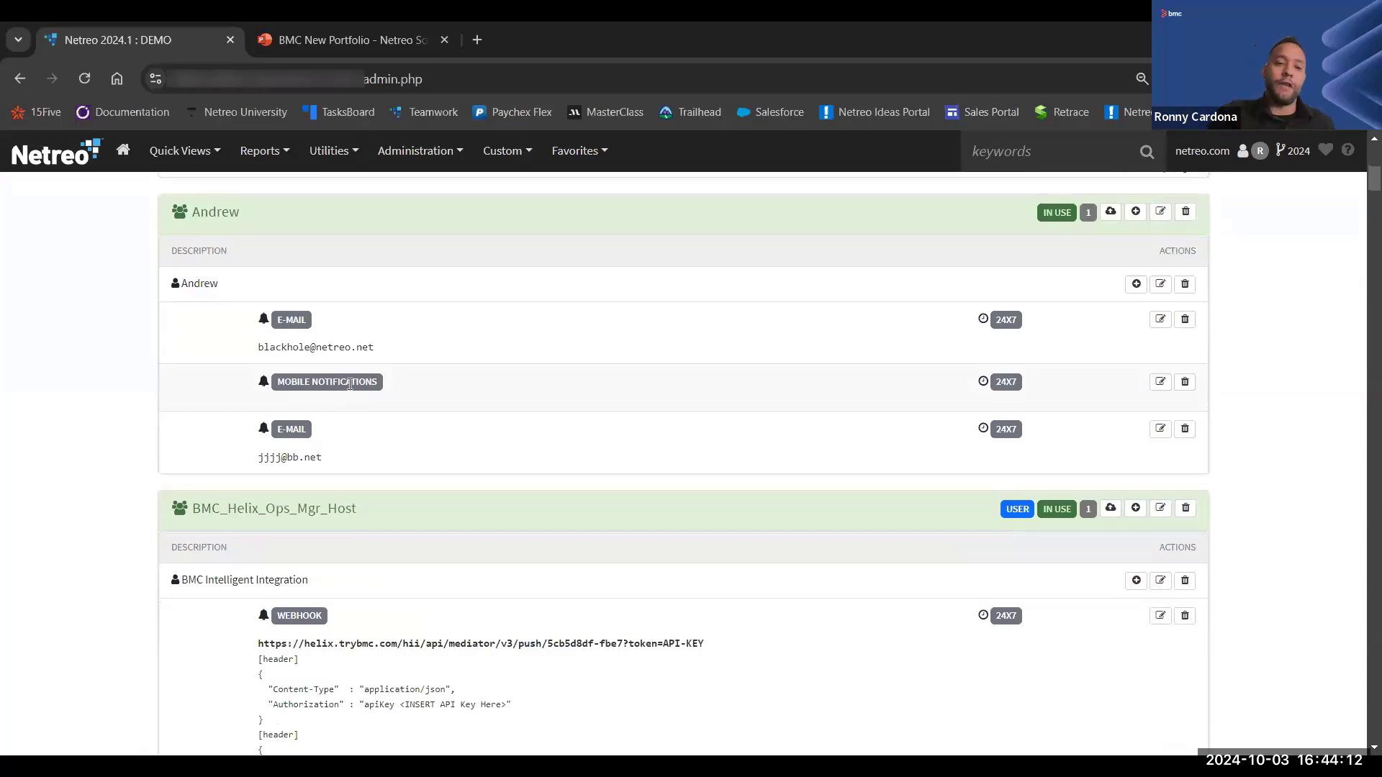
scroll(126, 357, "up", 1)
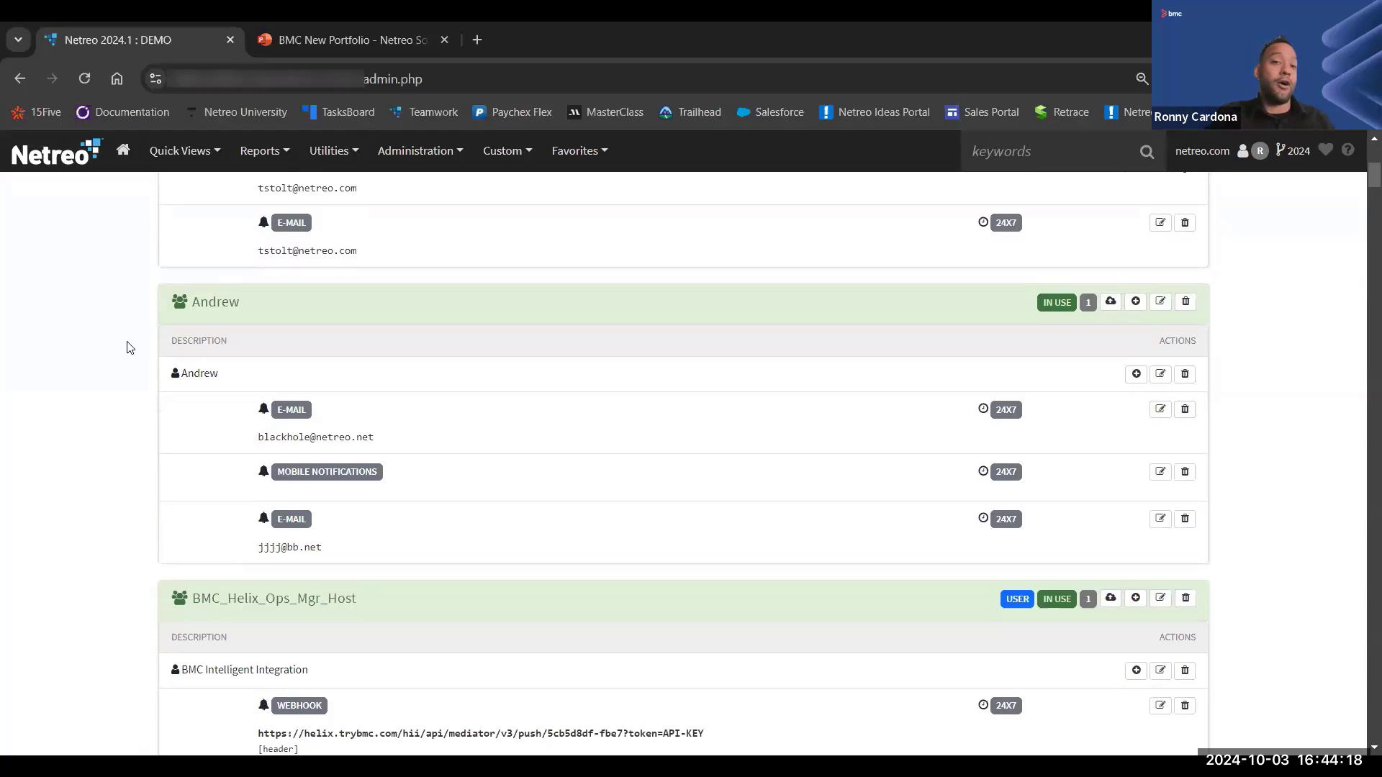
scroll(131, 347, "down", 1)
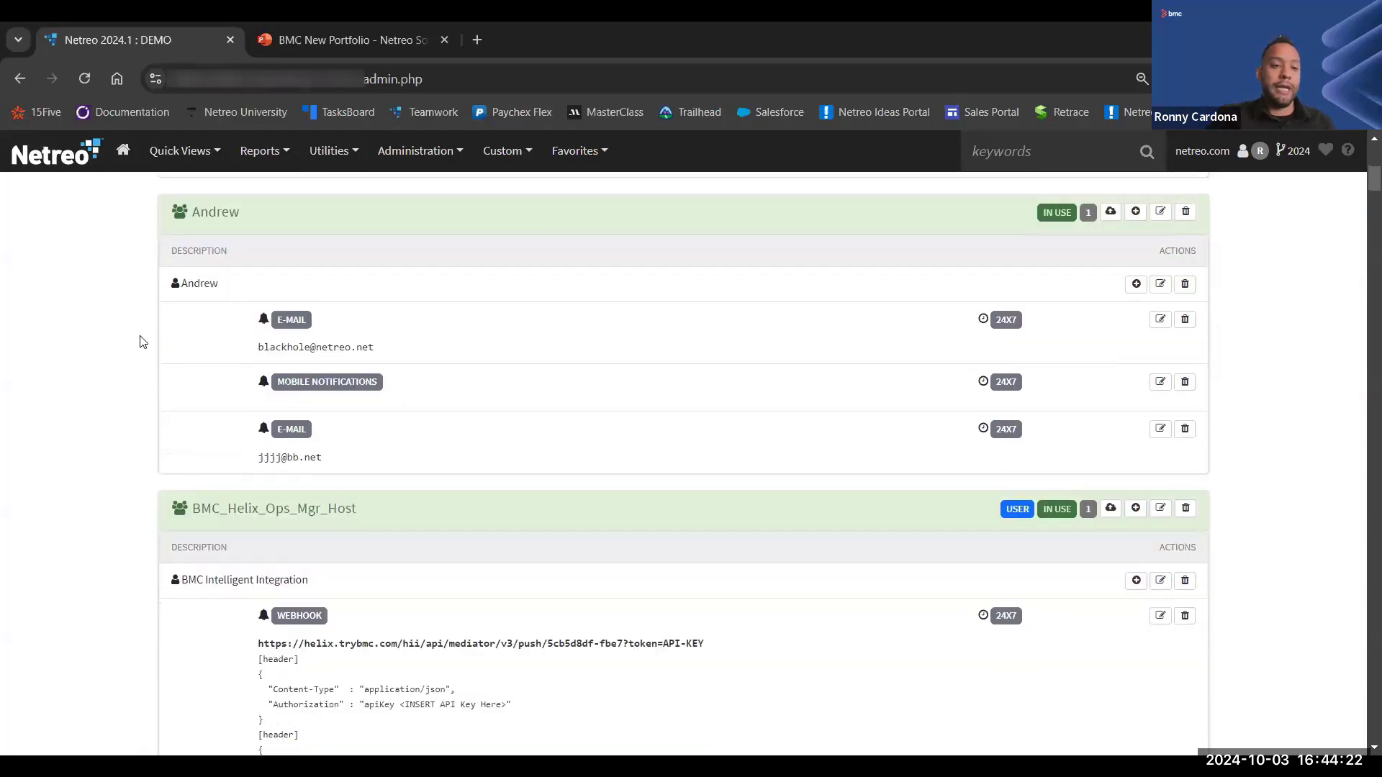
scroll(142, 341, "down", 1)
scroll(142, 342, "up", 2)
scroll(142, 341, "down", 4)
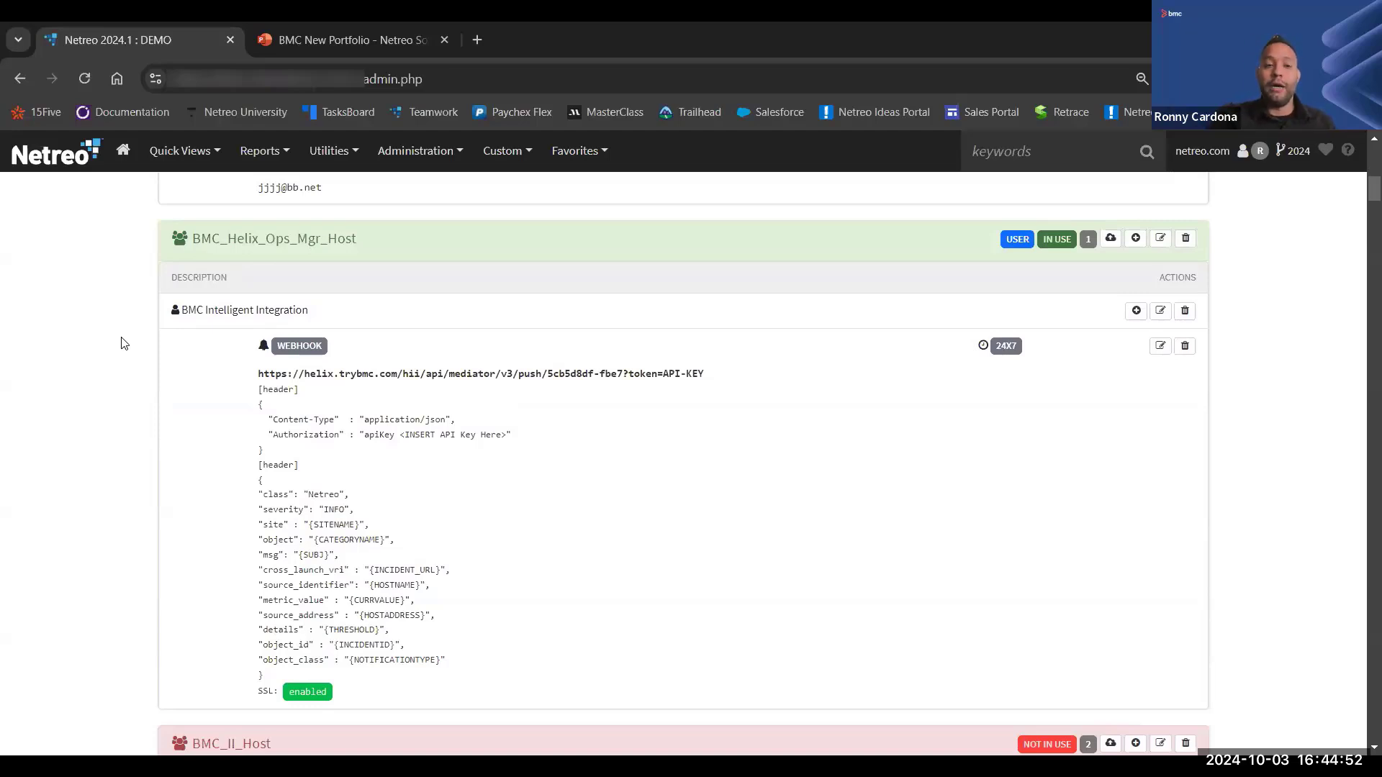
scroll(129, 342, "down", 6)
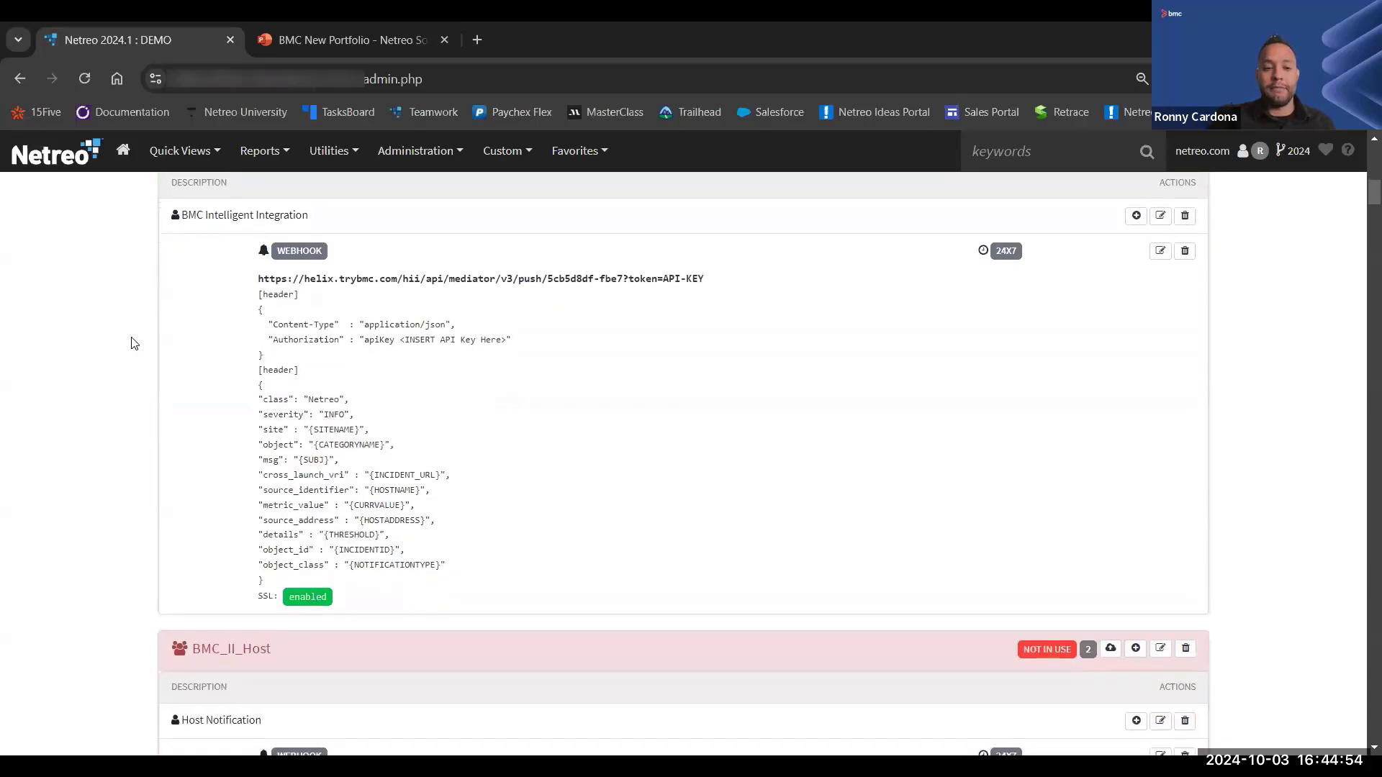
scroll(132, 343, "down", 10)
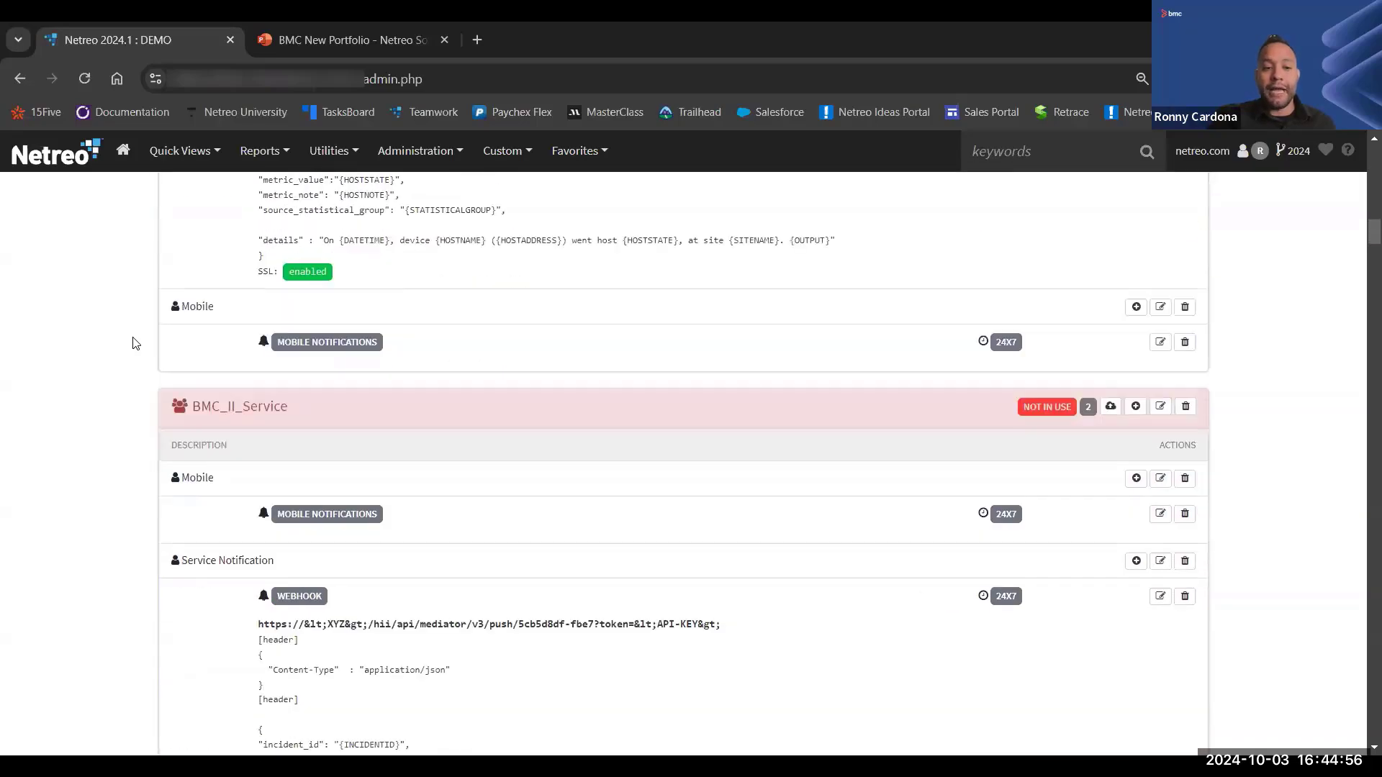
scroll(133, 343, "down", 10)
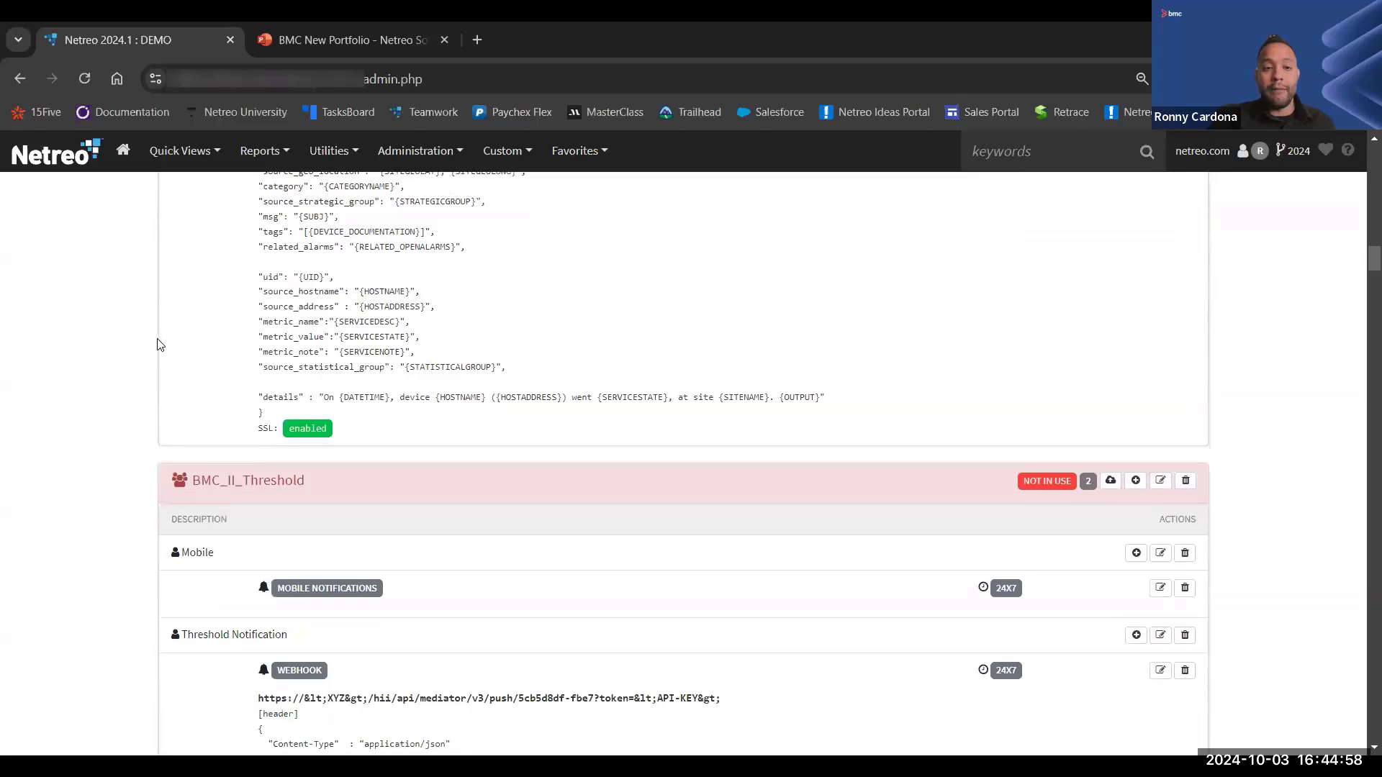
scroll(157, 340, "up", 10)
scroll(160, 338, "up", 20)
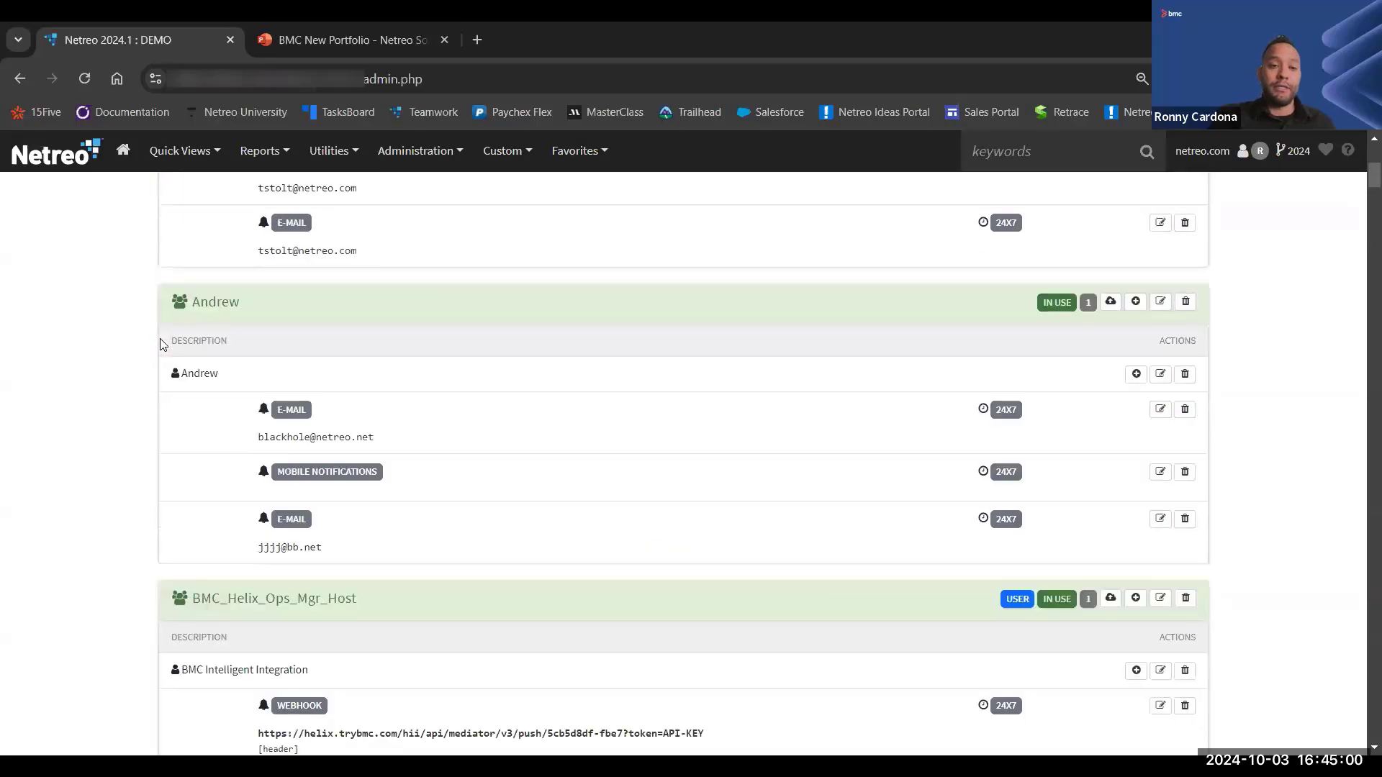
scroll(1298, 253, "up", 6)
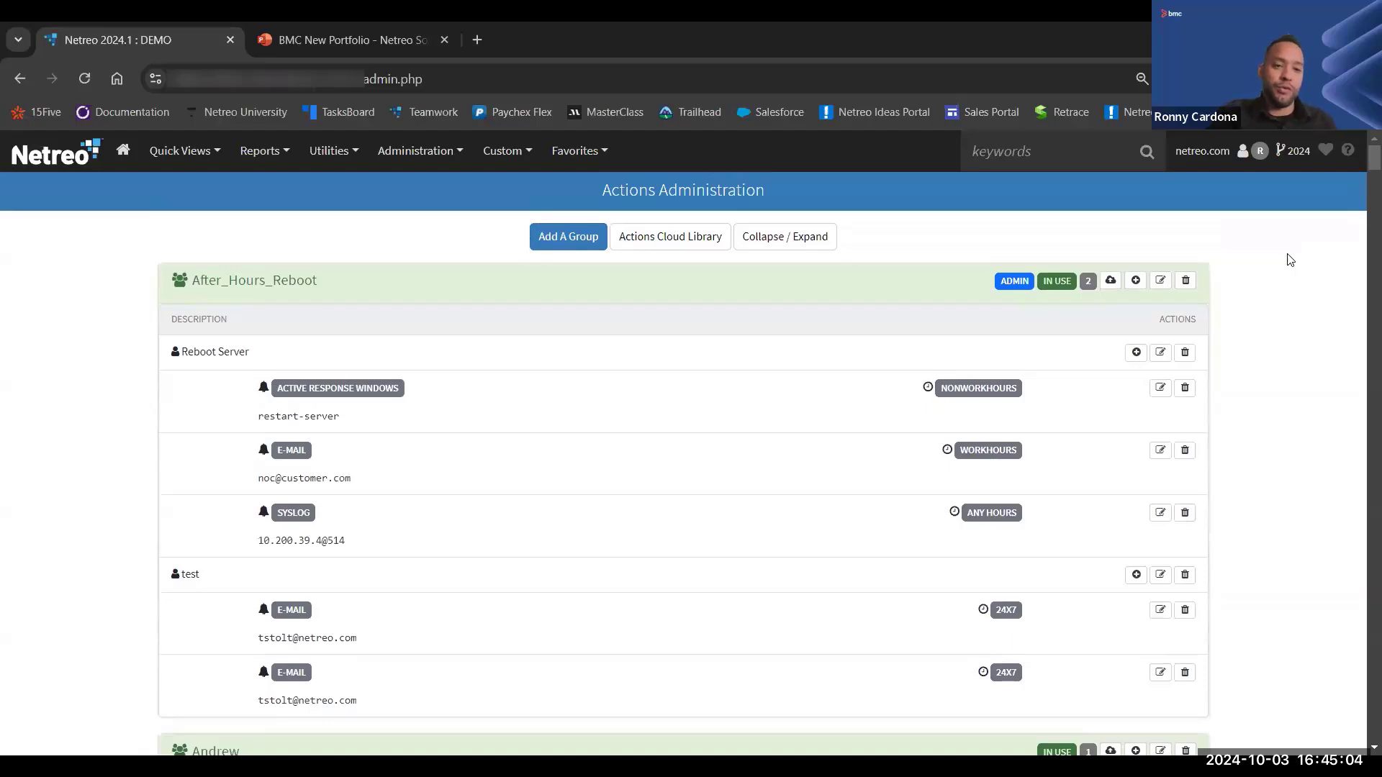
Examine the restart-server command of the Active Response Windows action in the After_Hours_Reboot group
scroll(1292, 263, "down", 2)
scroll(1288, 273, "up", 2)
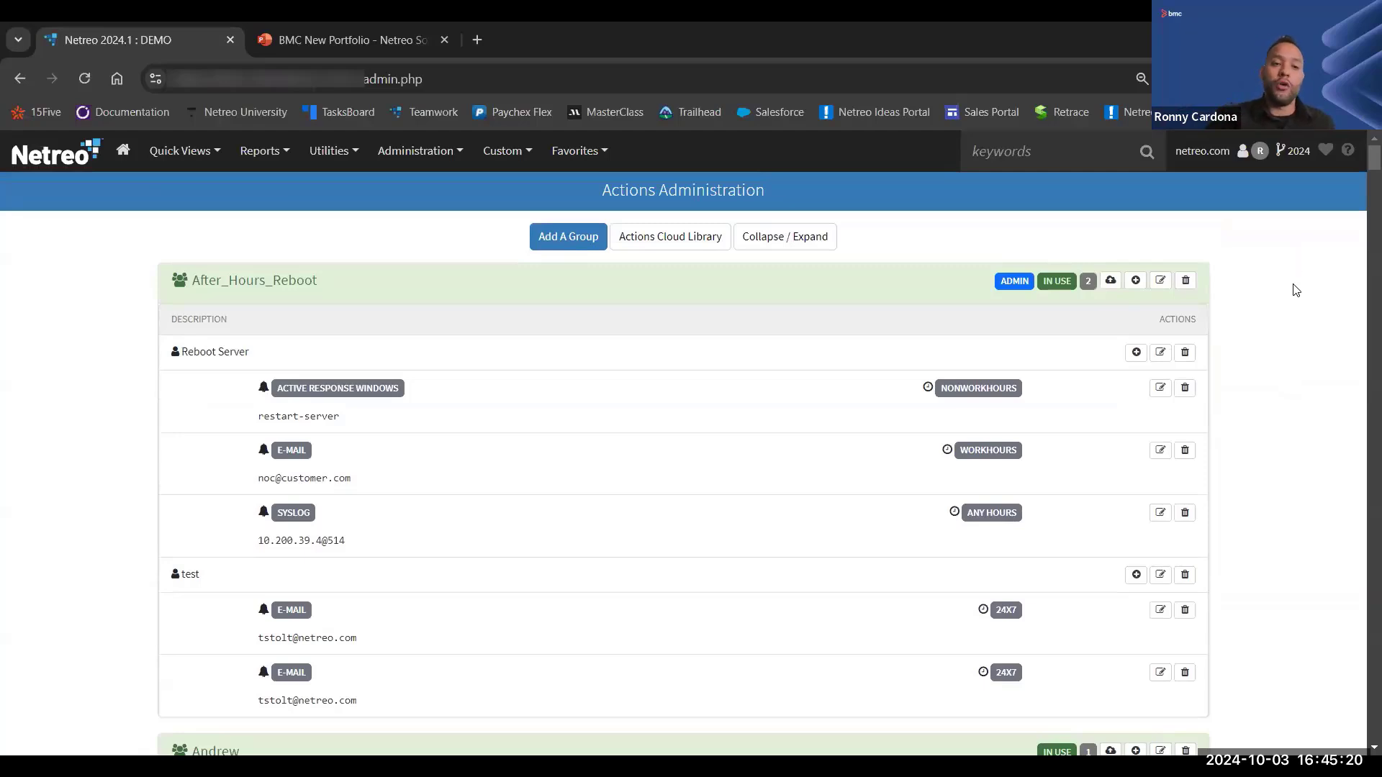
left_click_drag(347, 419, 243, 425)
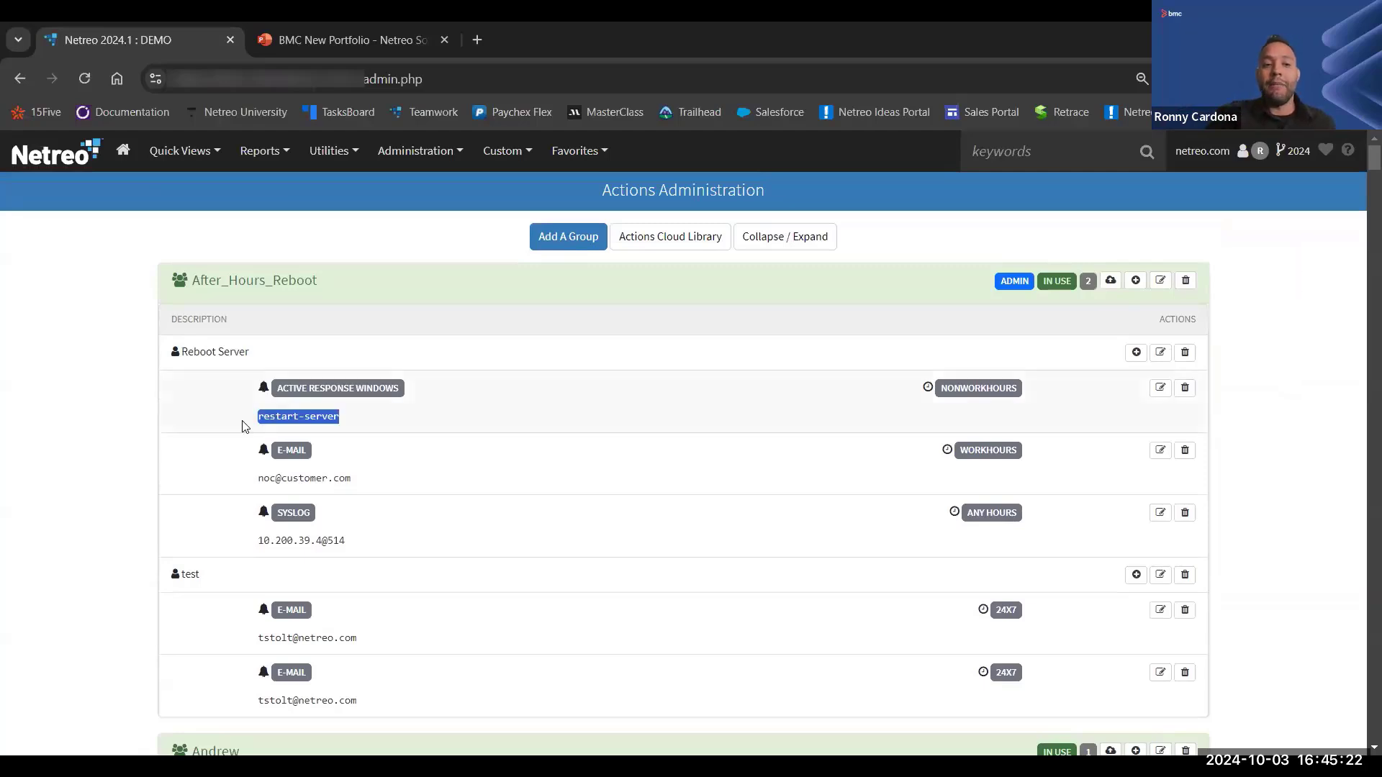
left_click(59, 408)
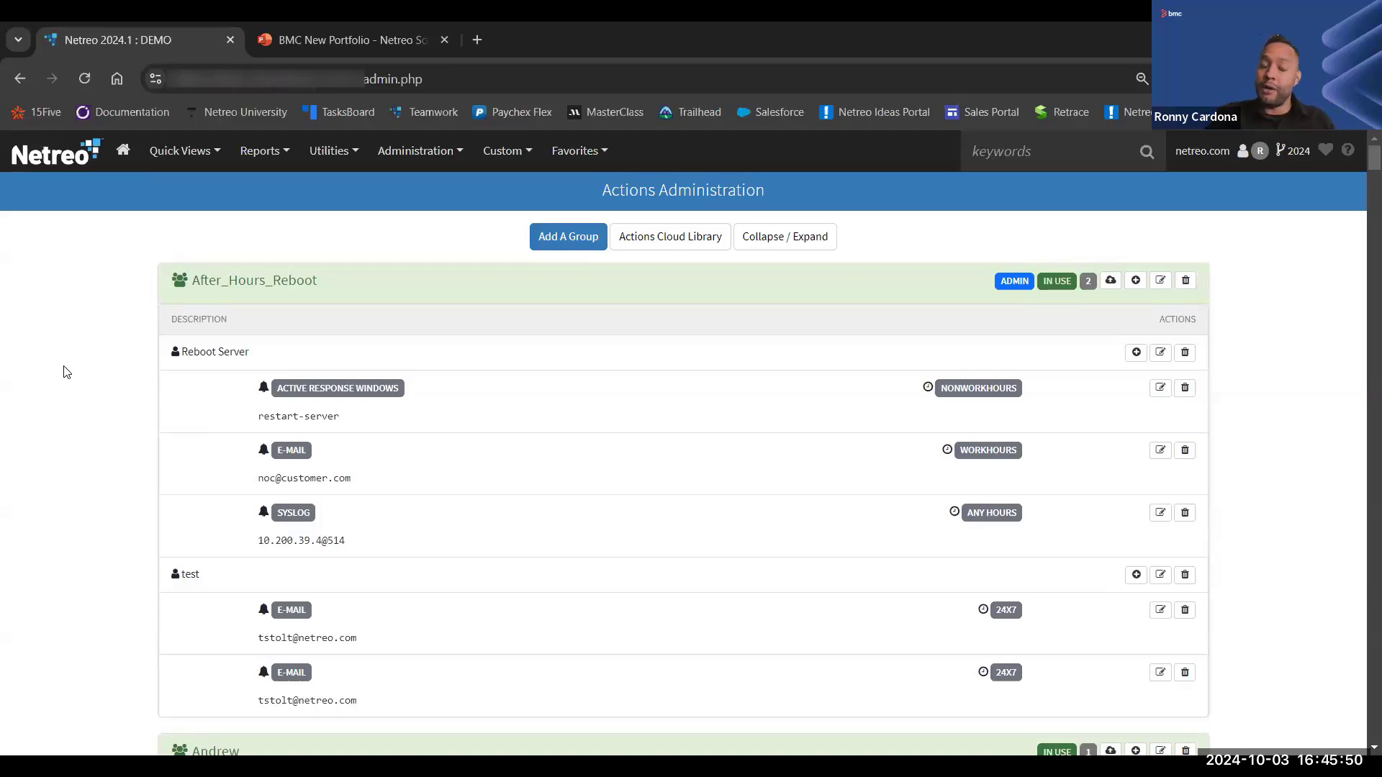
scroll(68, 372, "down", 1)
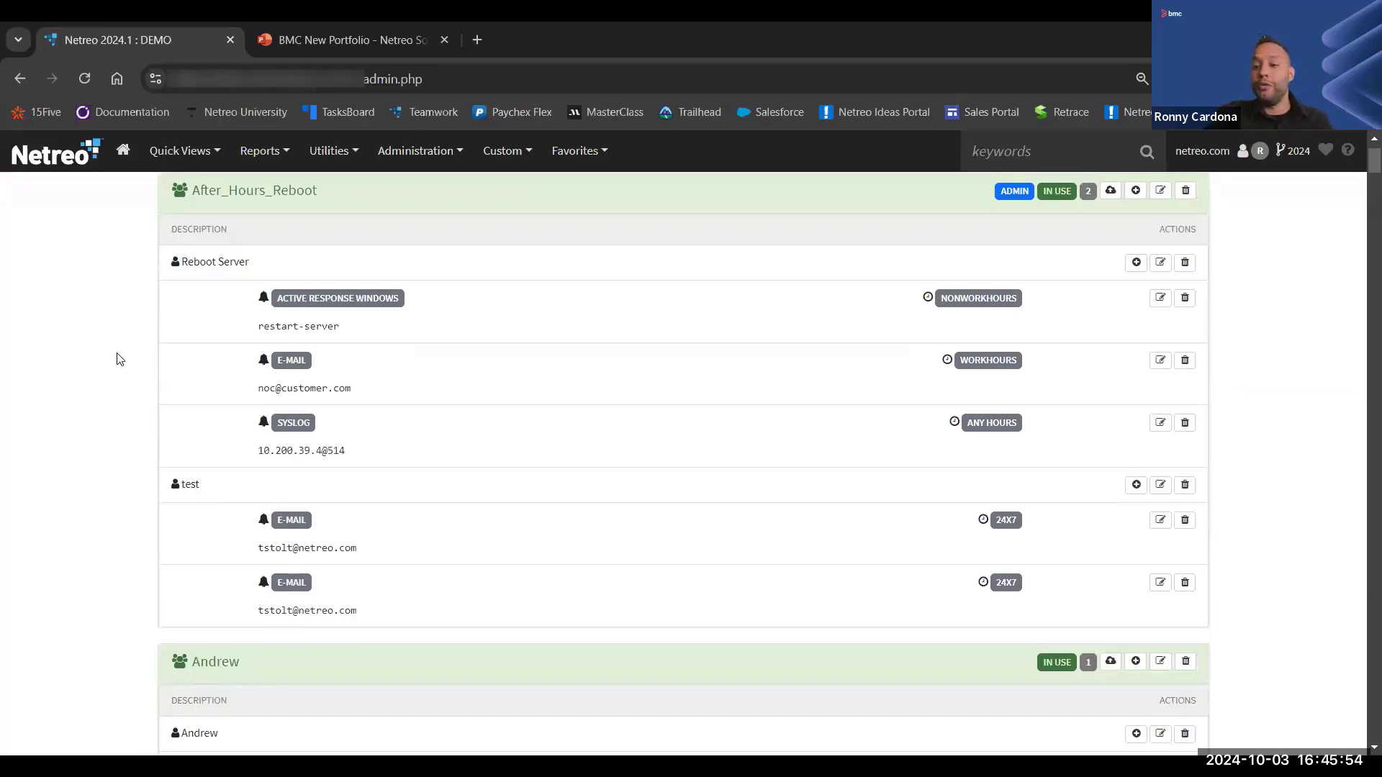
scroll(123, 360, "down", 1)
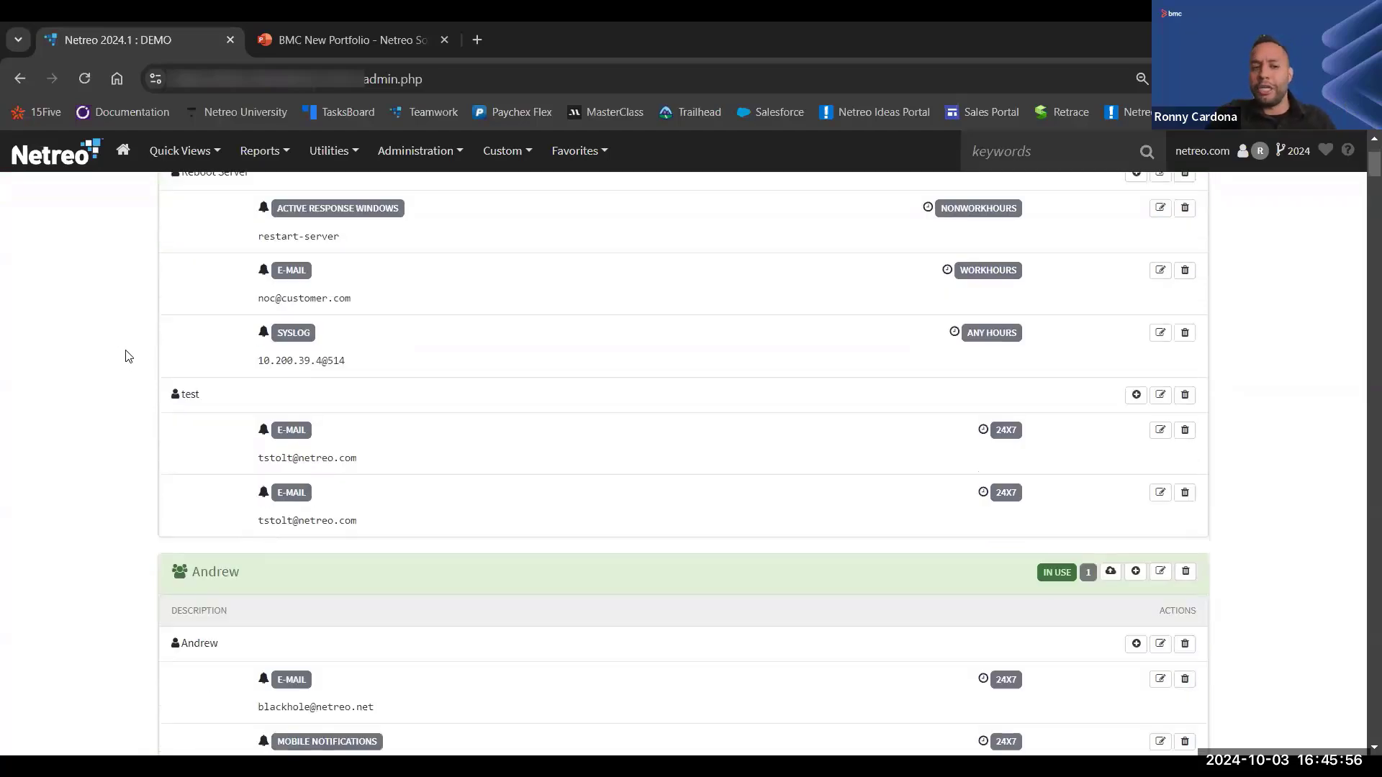
scroll(126, 360, "up", 1)
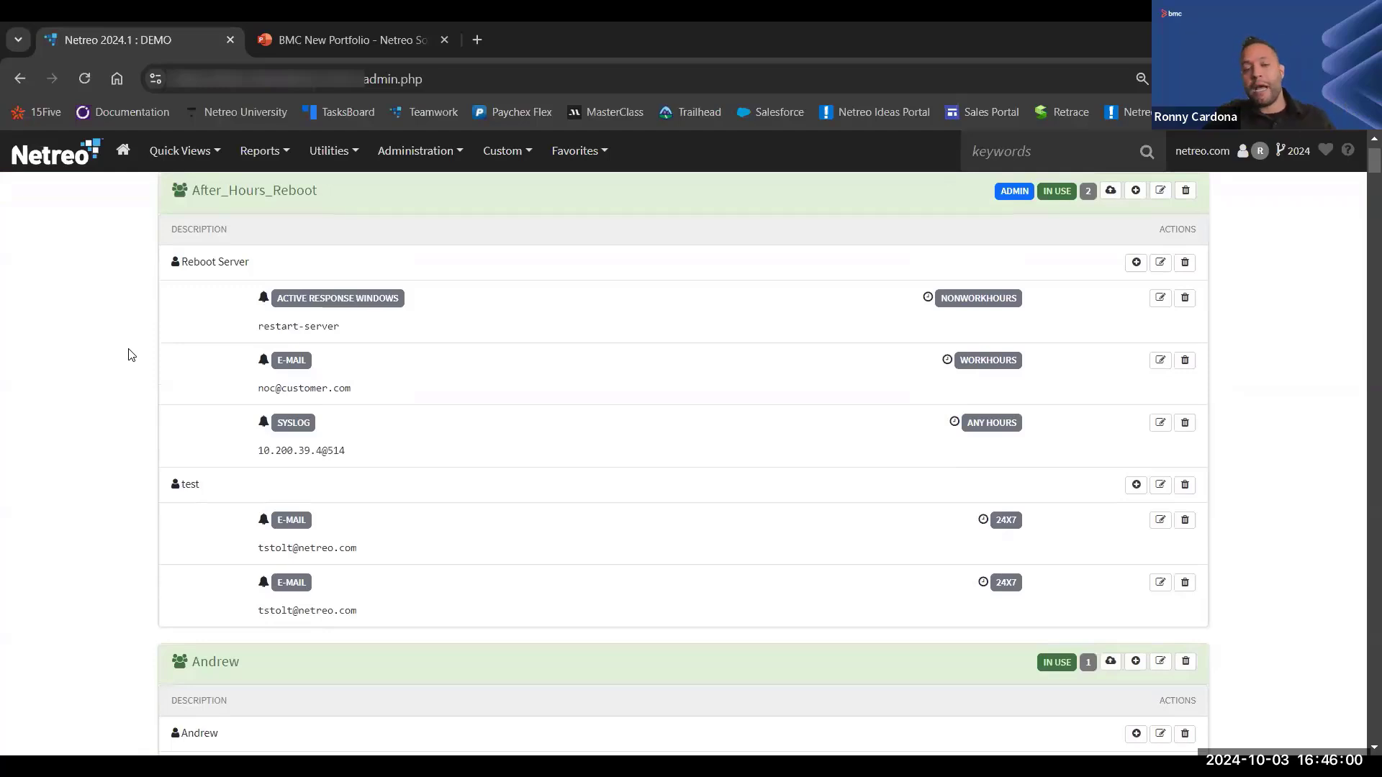
scroll(131, 355, "up", 1)
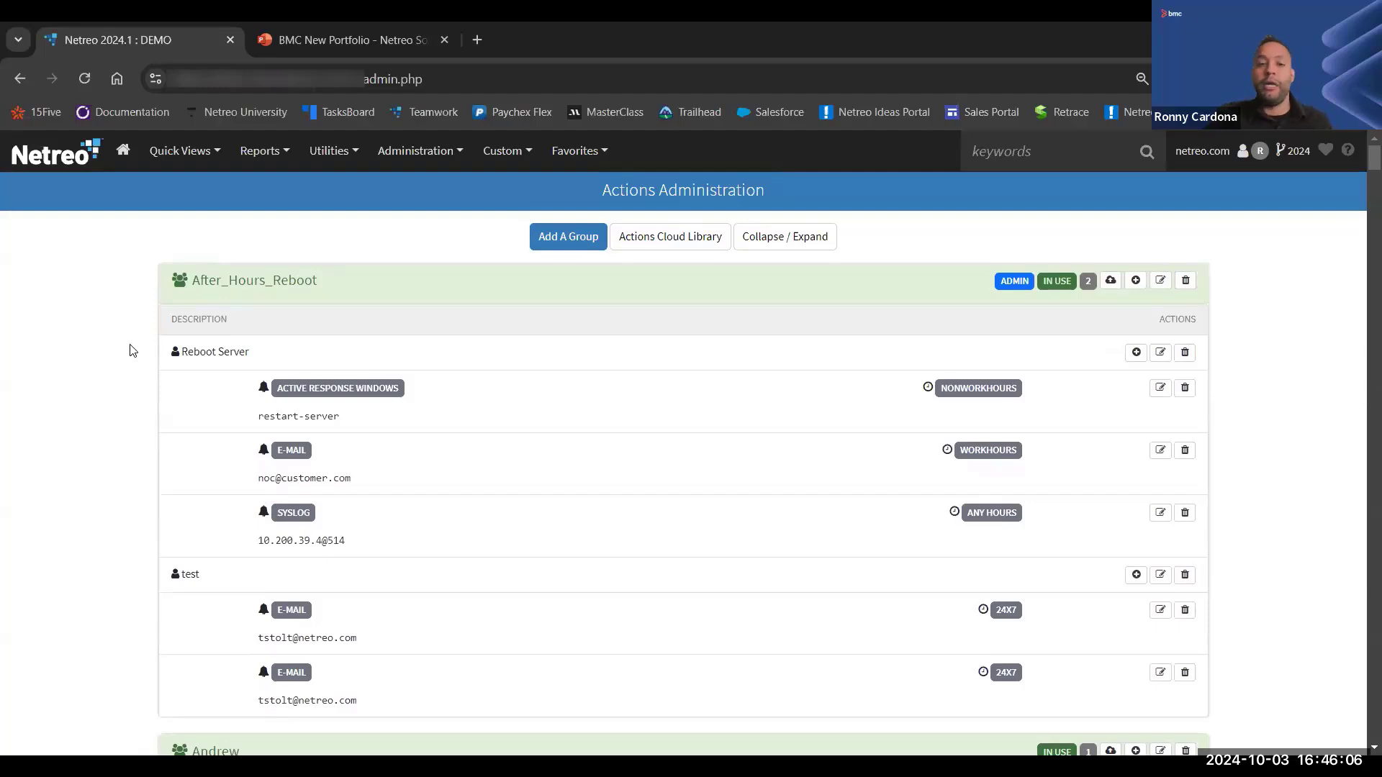
scroll(131, 351, "down", 1)
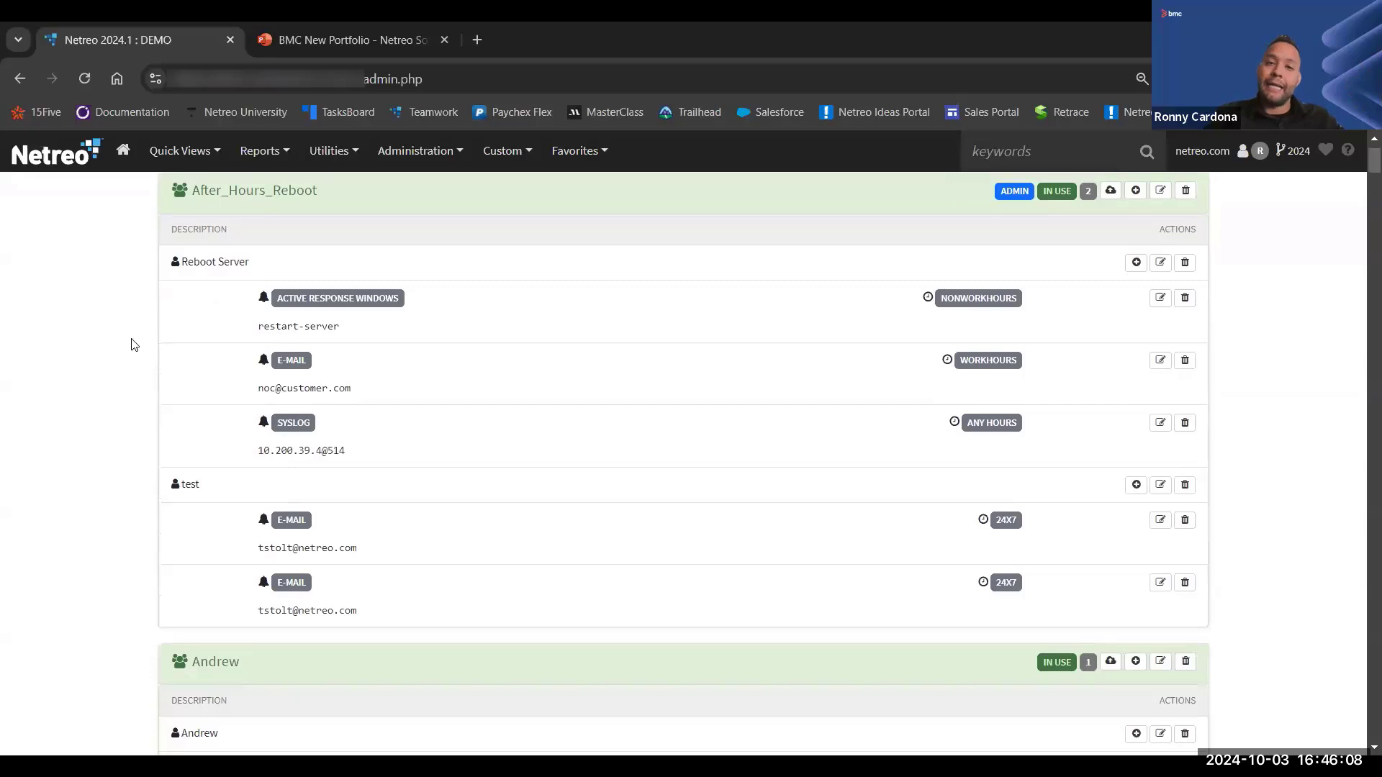
scroll(131, 346, "down", 1)
scroll(131, 347, "up", 2)
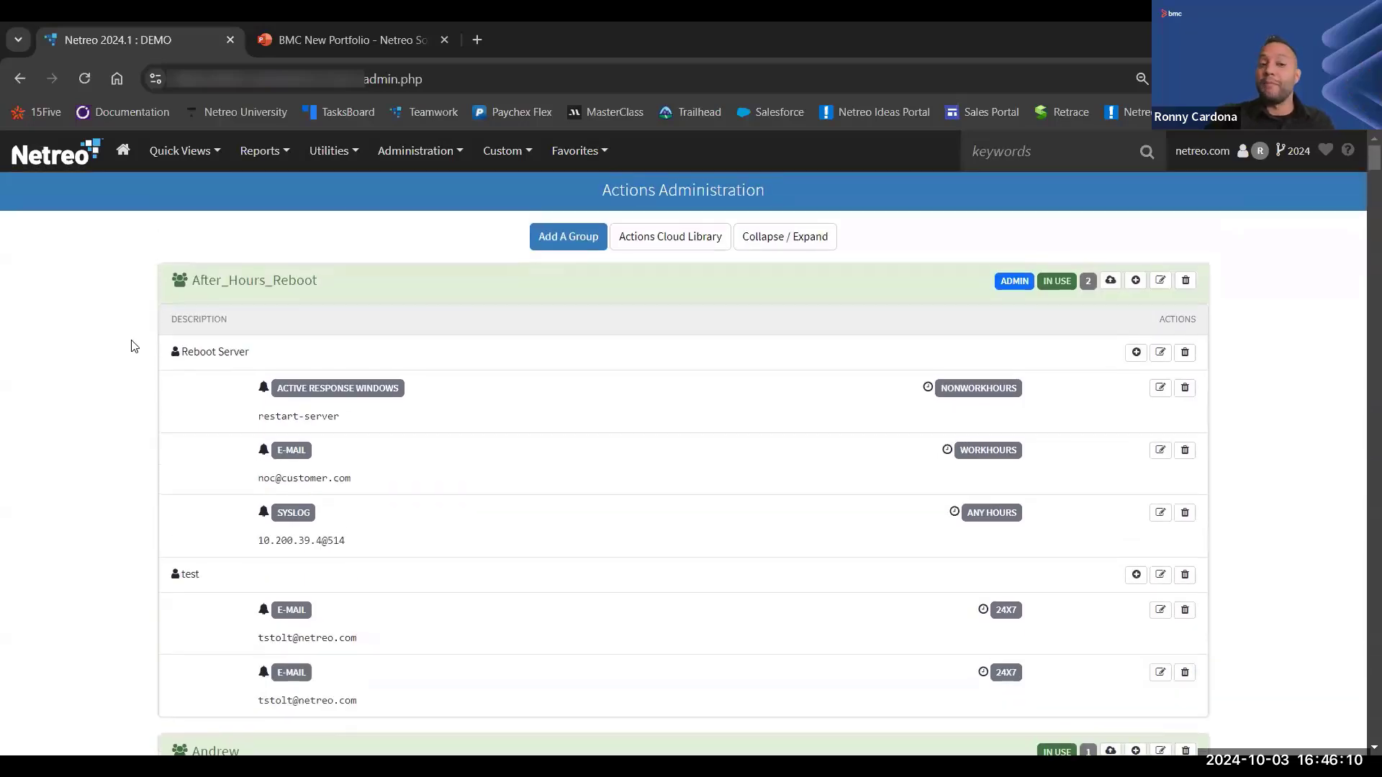
scroll(131, 346, "down", 1)
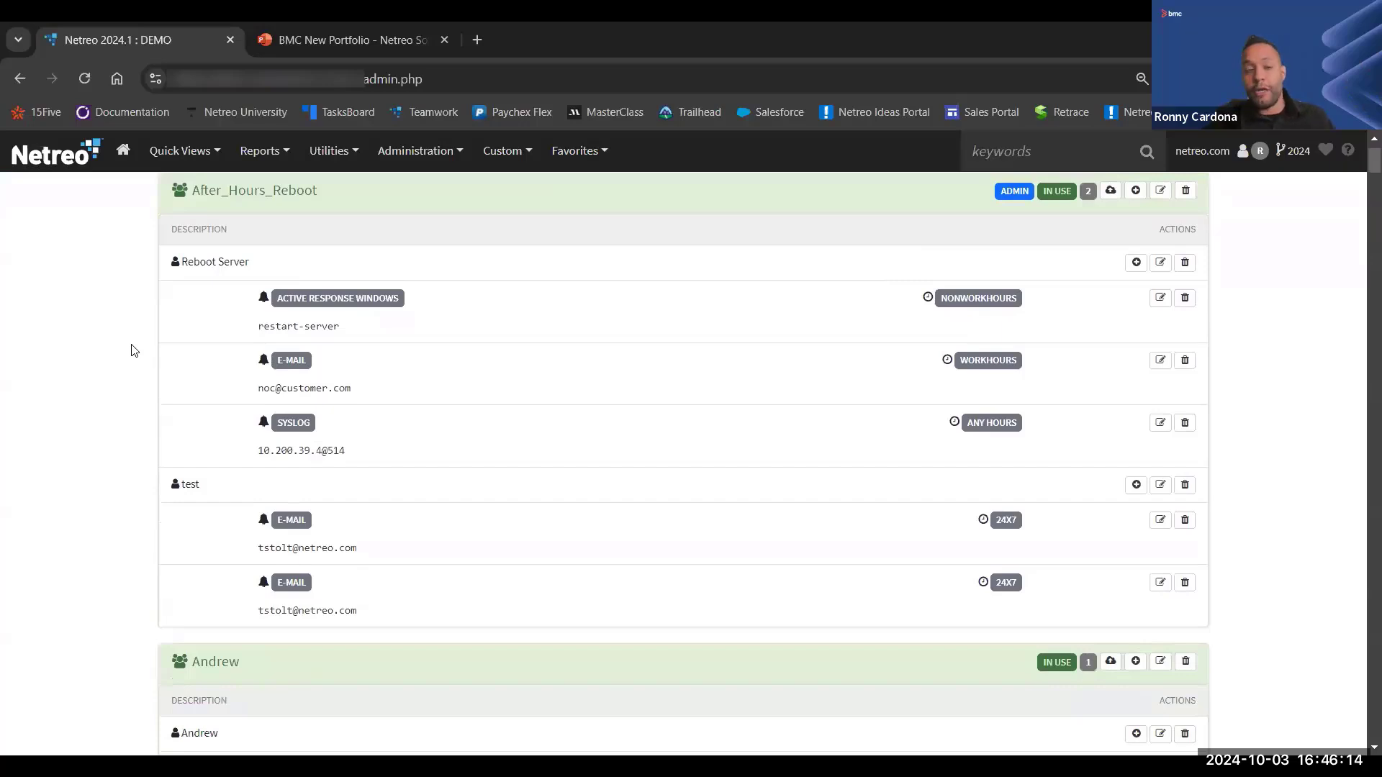
scroll(135, 350, "down", 1)
scroll(133, 352, "down", 3)
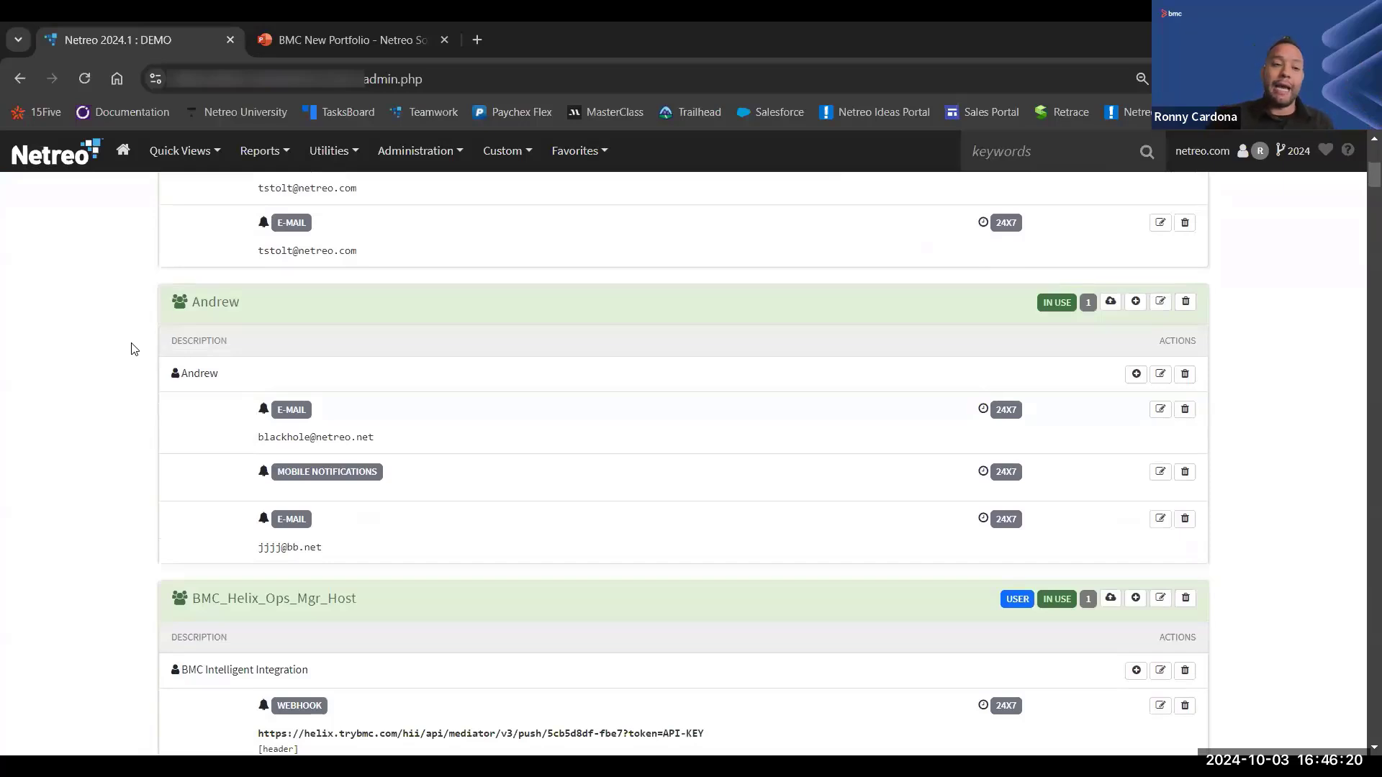
scroll(135, 339, "down", 4)
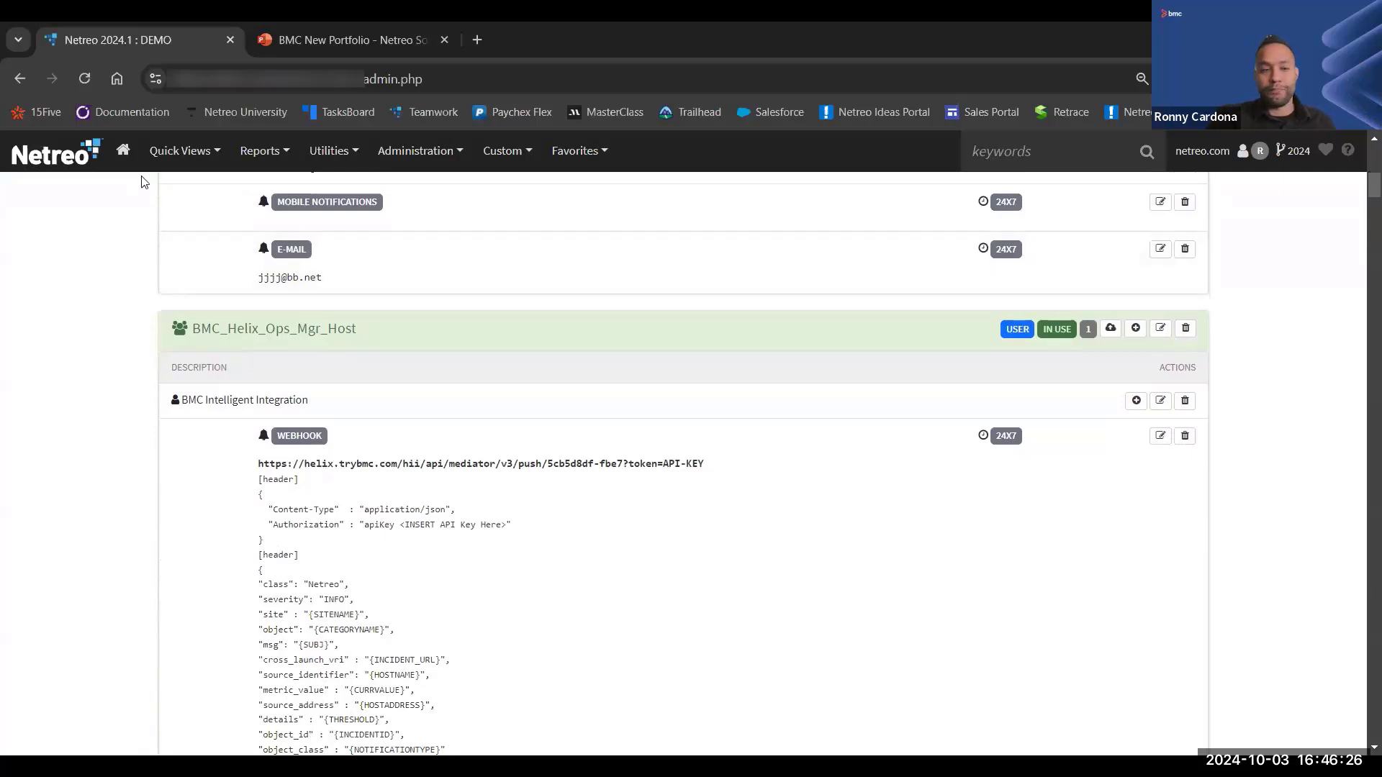
Return to the Consolidated dashboard, open the AIOps: Autopilot summary and drill into the active findings under Analyze
left_click(124, 154)
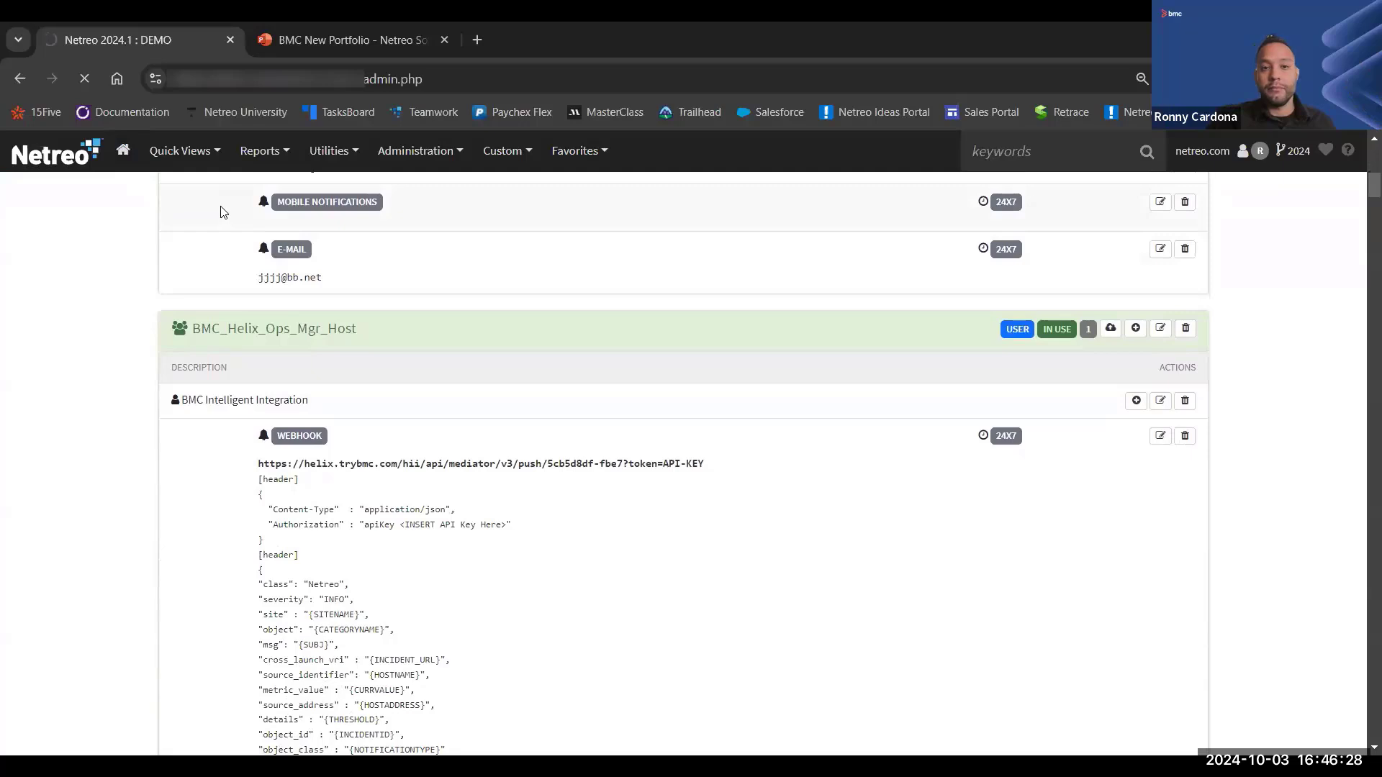
left_click(432, 153)
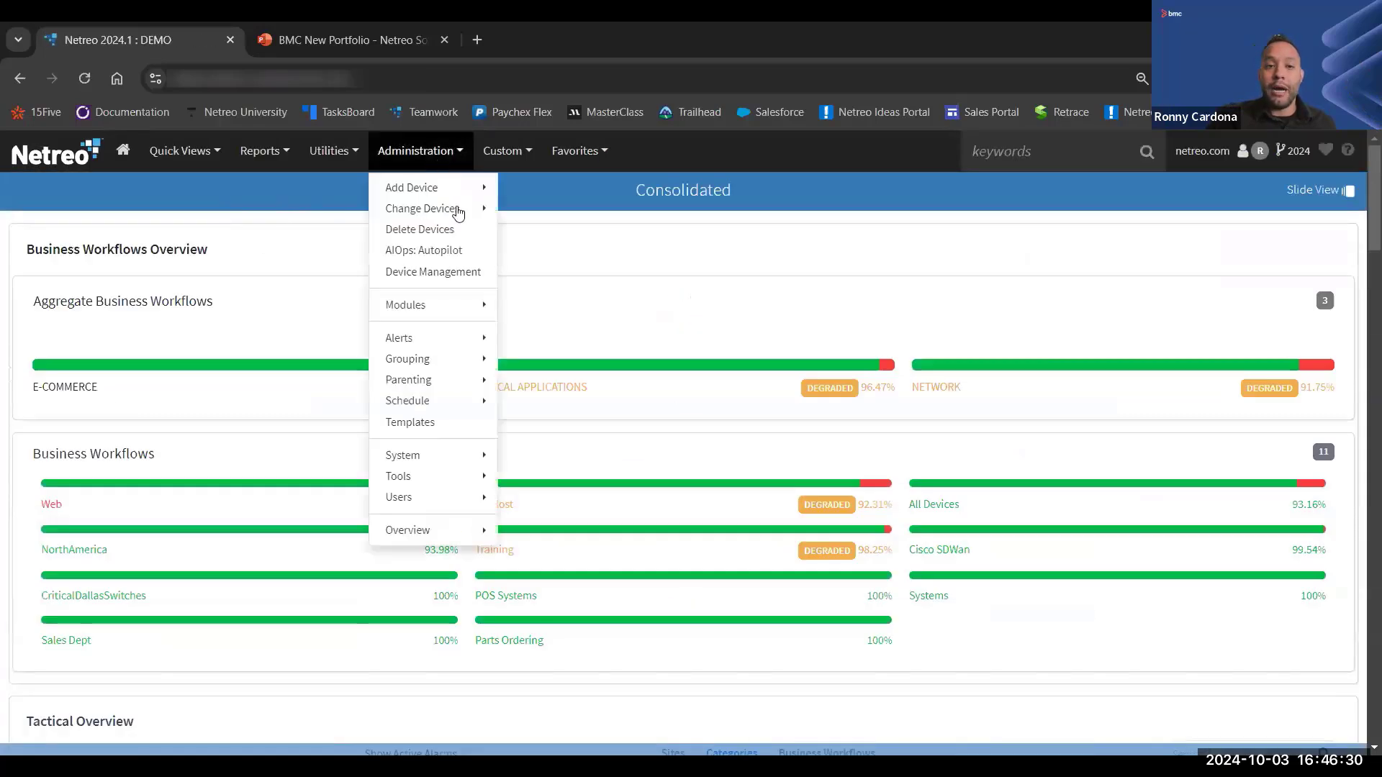
left_click(455, 248)
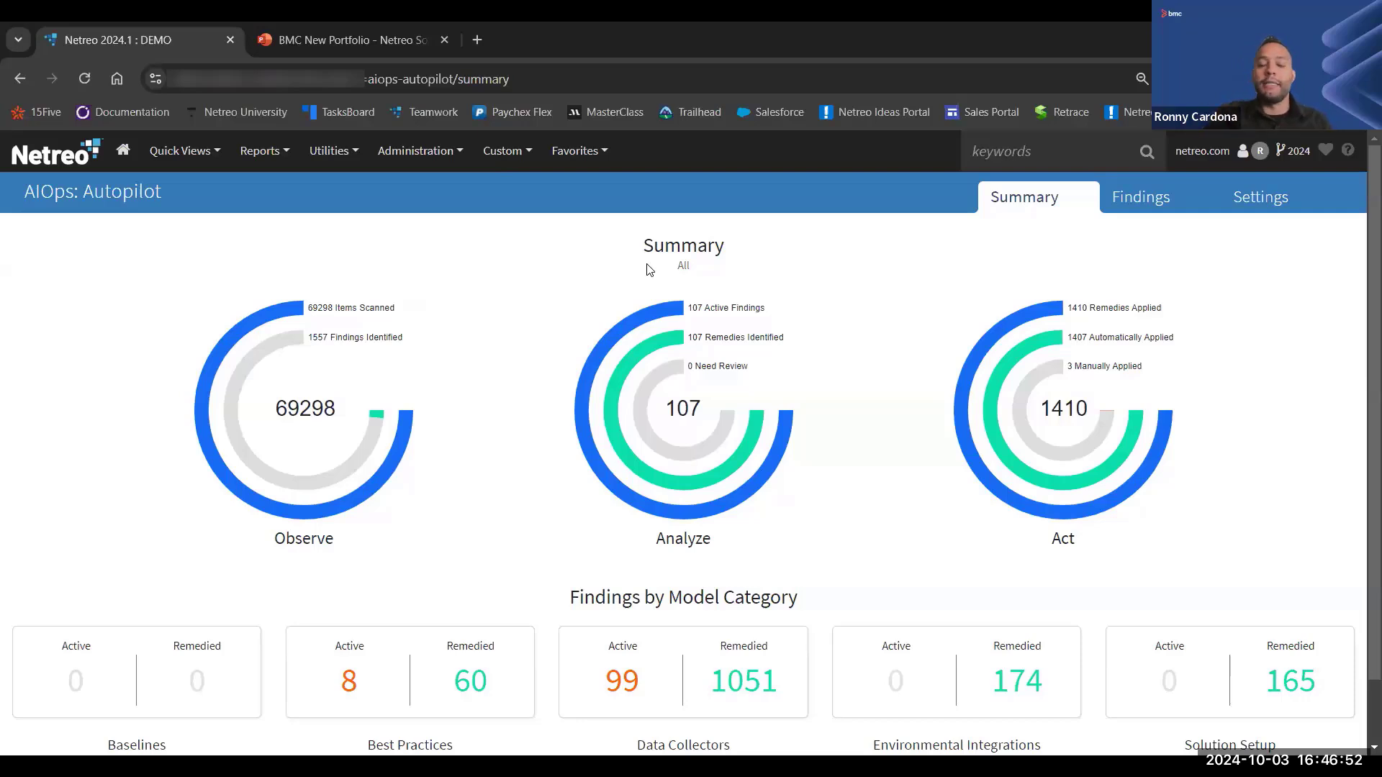
left_click(677, 414)
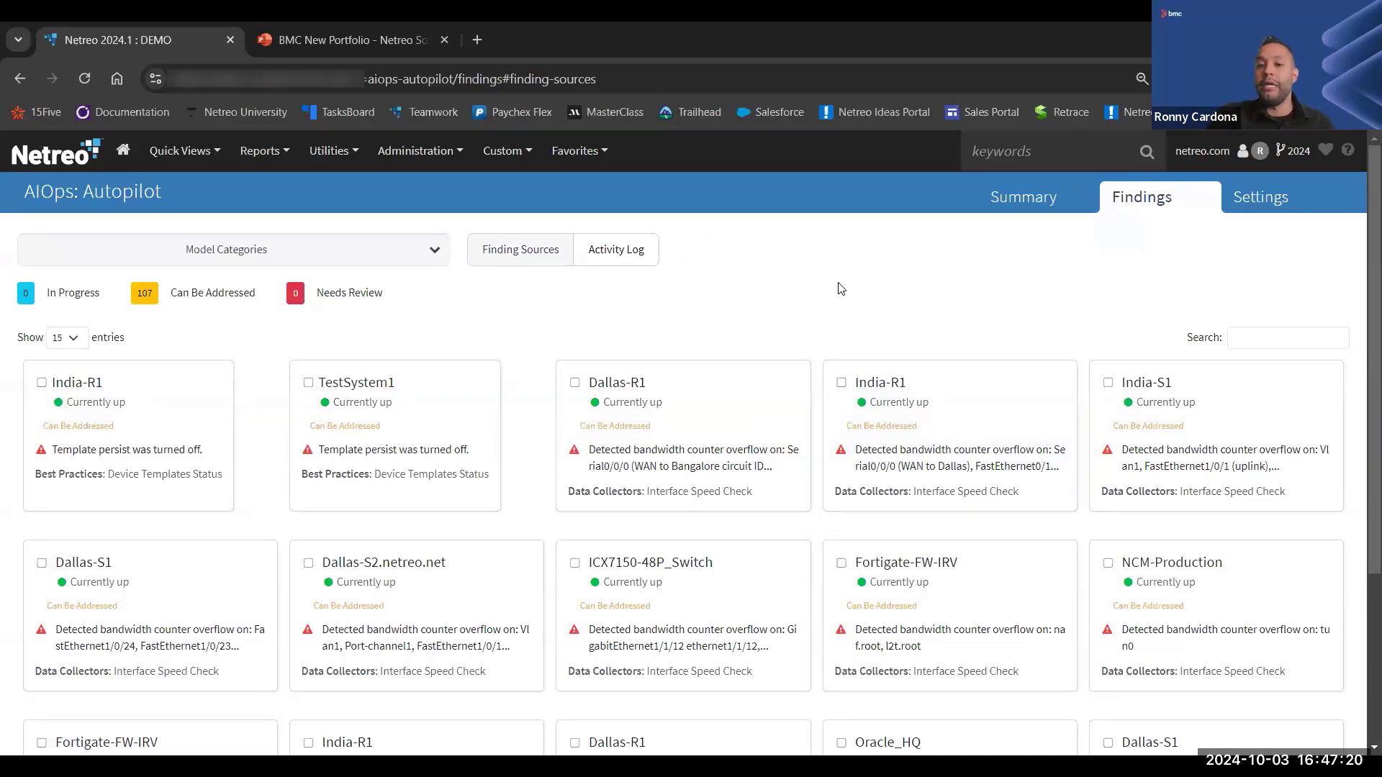
Select the Dallas-R1 bandwidth counter overflow and TestSystem1 template persist findings, examine their details and close the details pane
left_click(728, 429)
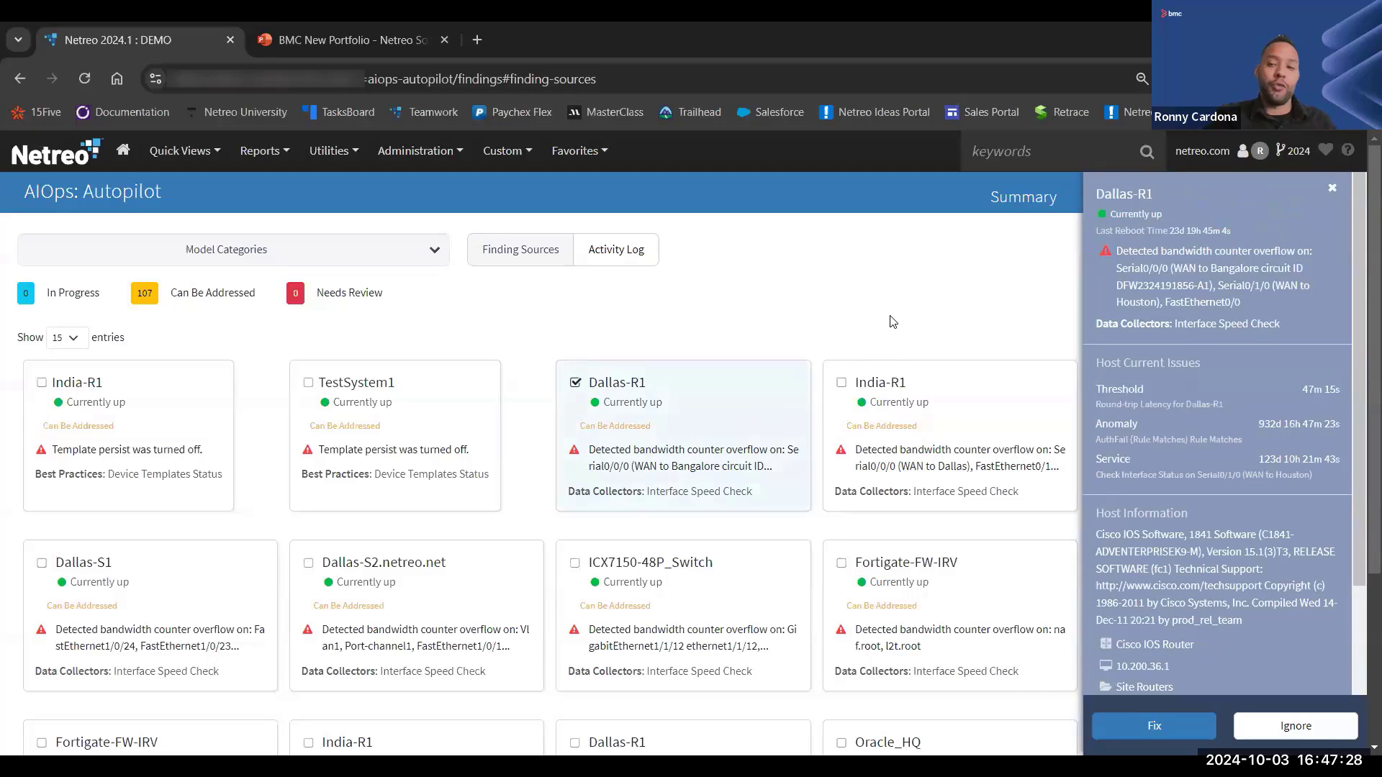
scroll(1205, 333, "down", 3)
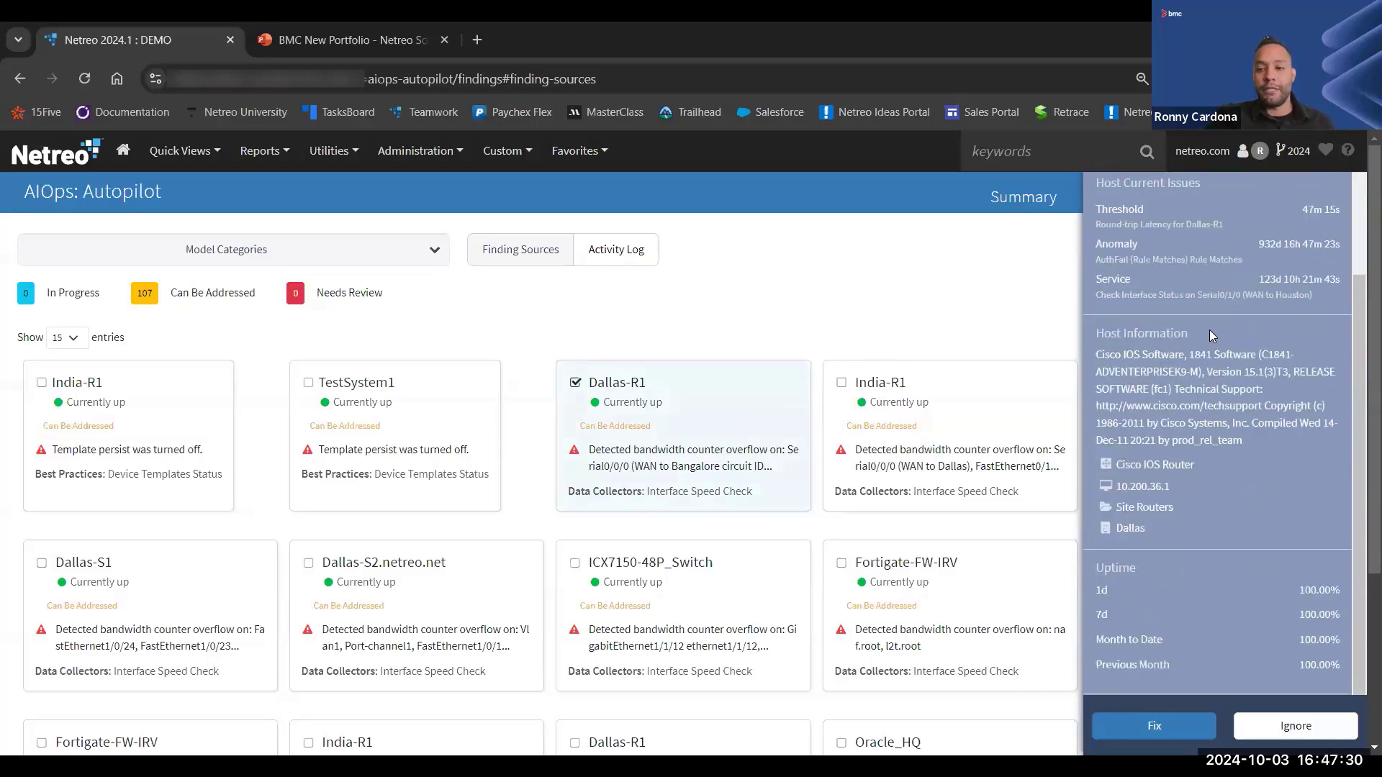
scroll(1210, 330, "up", 3)
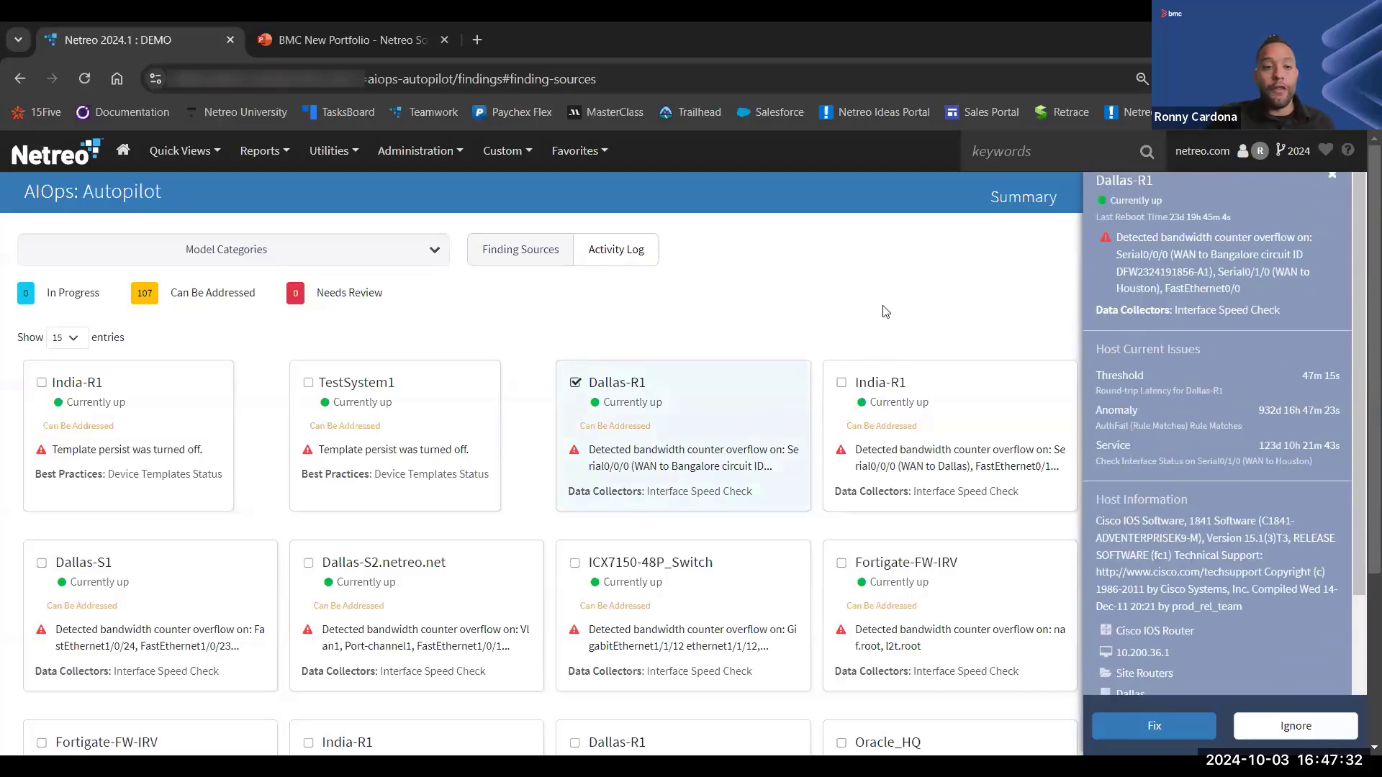
left_click(480, 416)
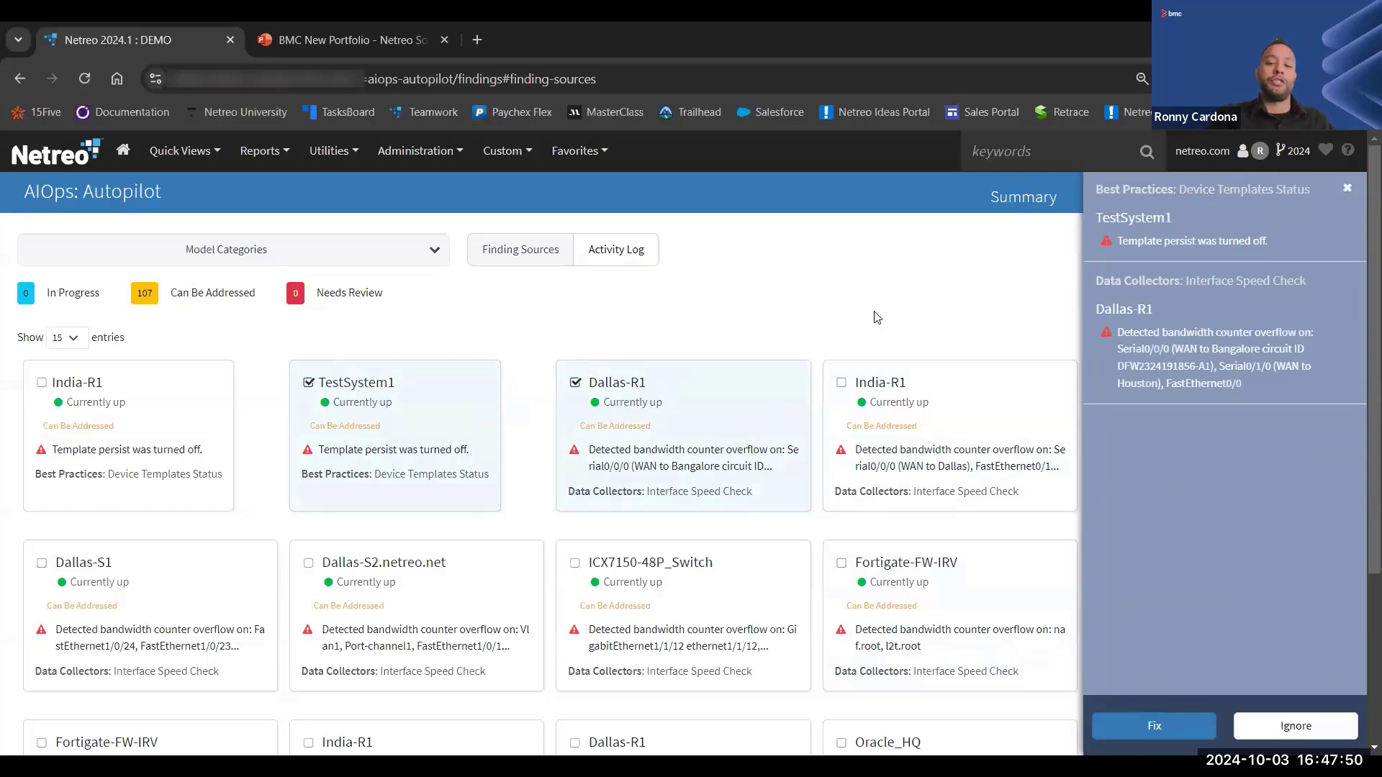
left_click(1349, 185)
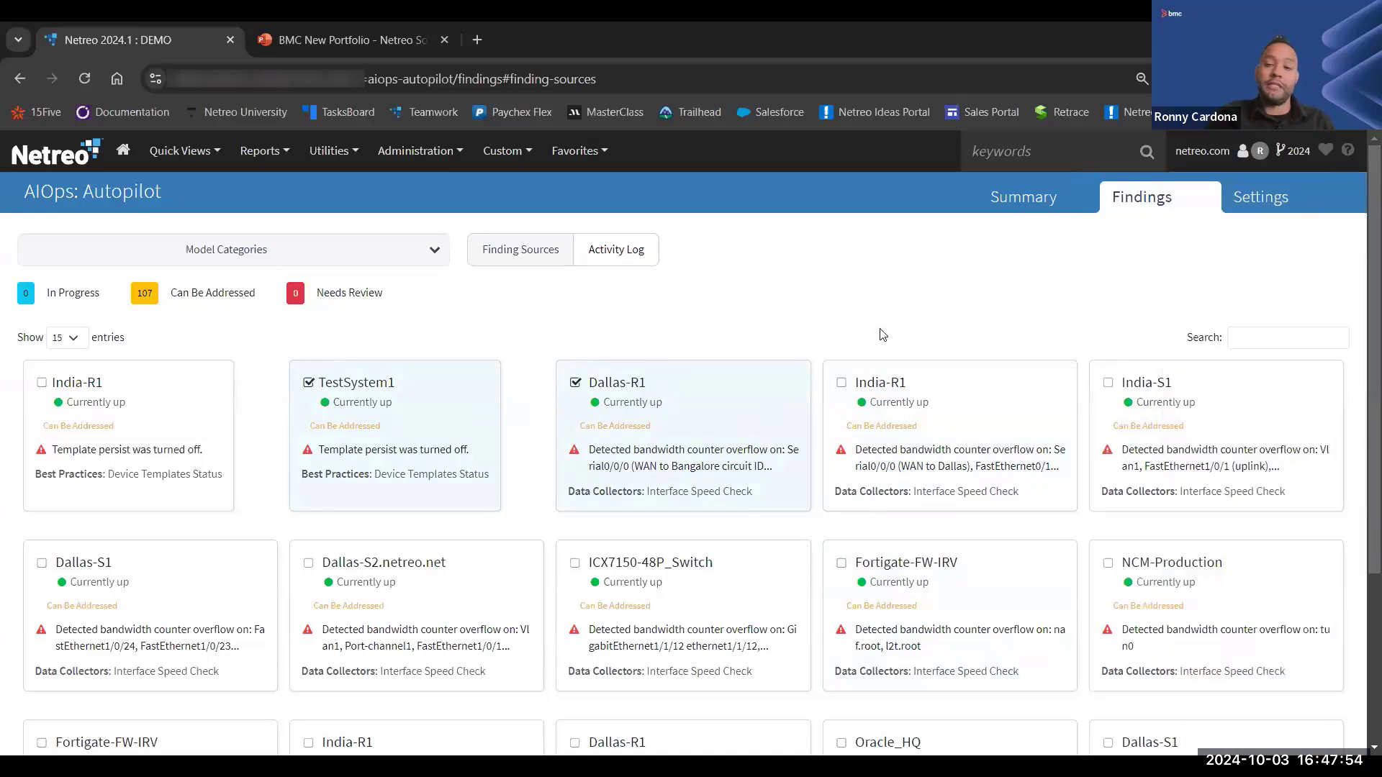